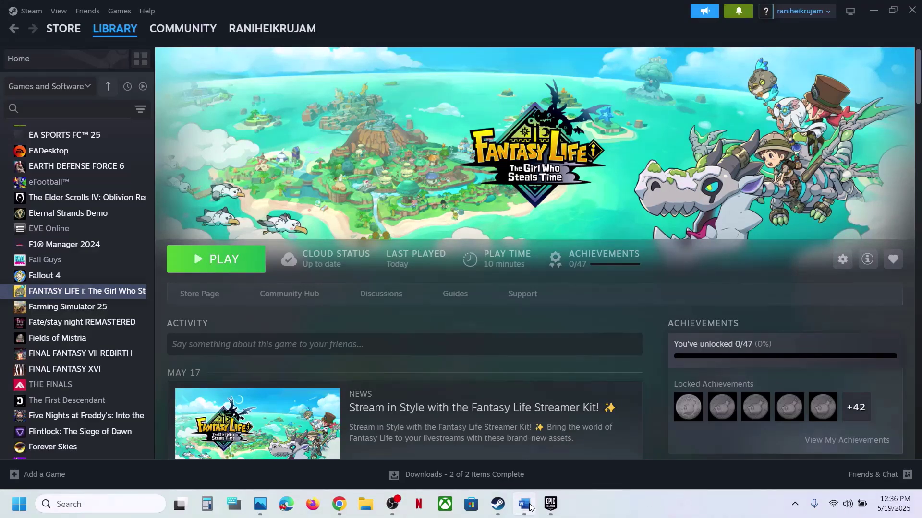
# Step: Review Step 1 in the step list document, then return to the Steam library
pyautogui.click(530, 507)
pyautogui.moveTo(96, 250); pyautogui.dragTo(300, 251)
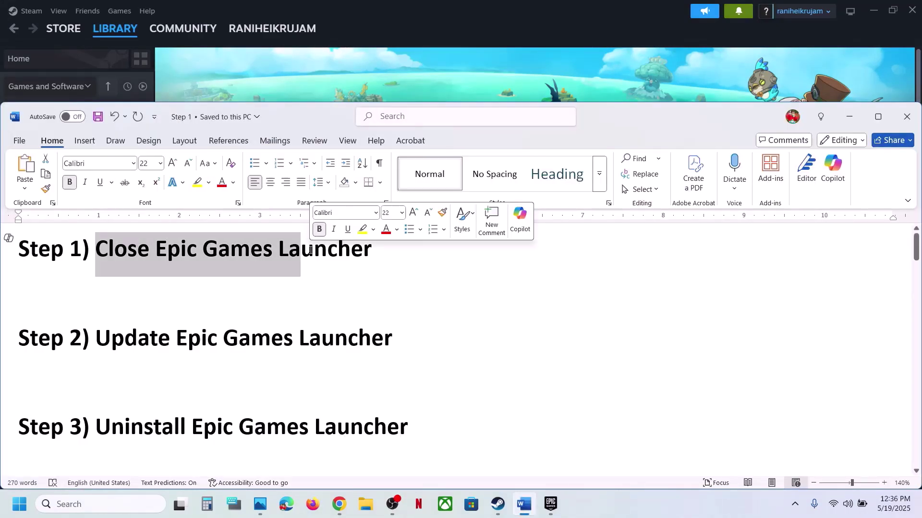
pyautogui.click(368, 79)
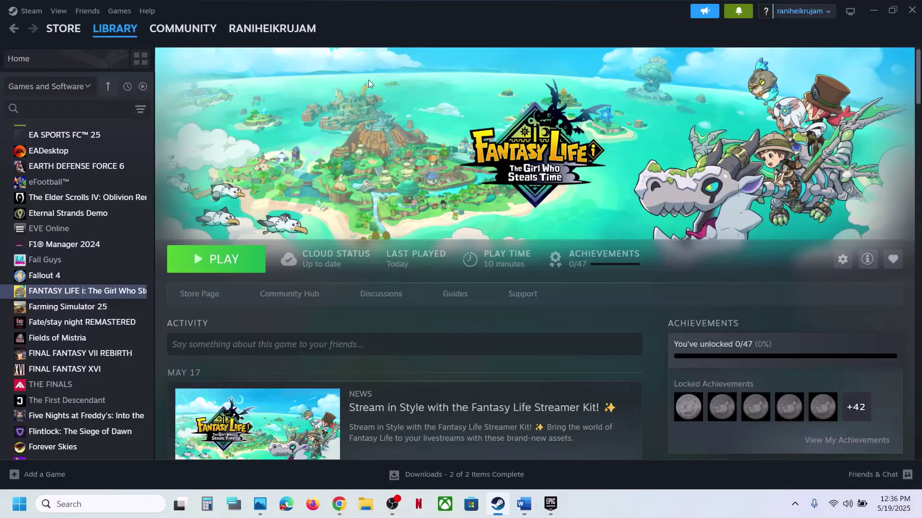
# Step: Exit Epic Games Launcher completely from its system tray icon
pyautogui.click(795, 507)
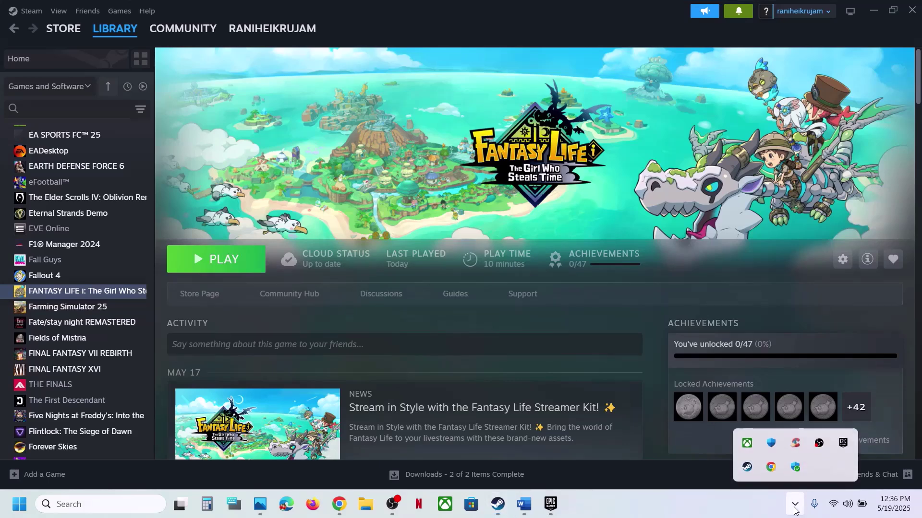
pyautogui.rightClick(841, 446)
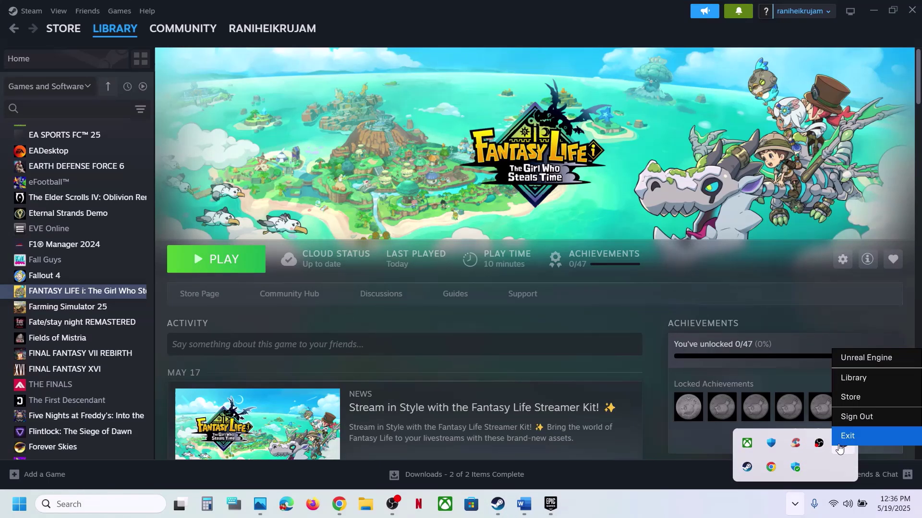
pyautogui.click(876, 437)
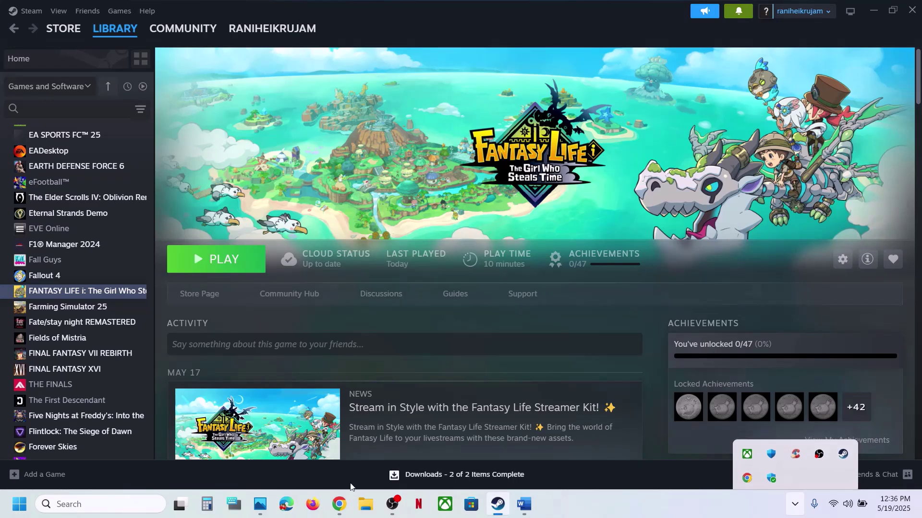
pyautogui.rightClick(27, 507)
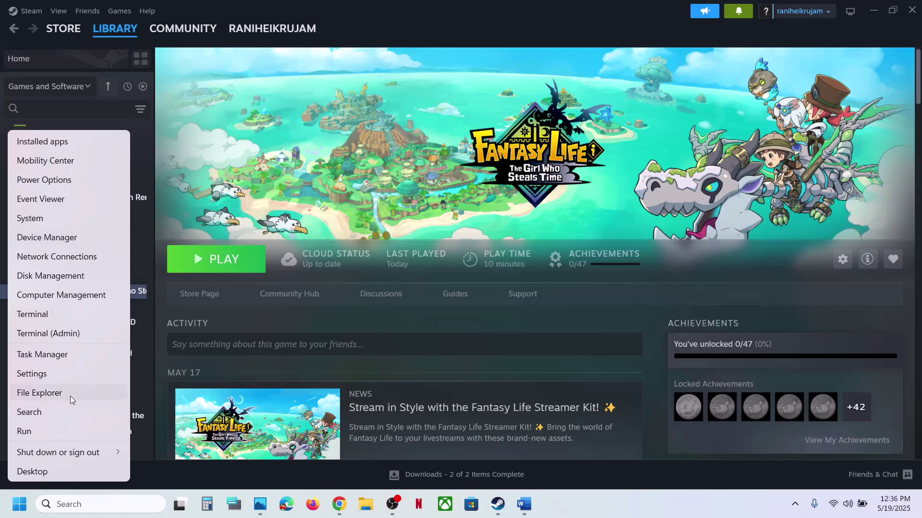
pyautogui.click(54, 350)
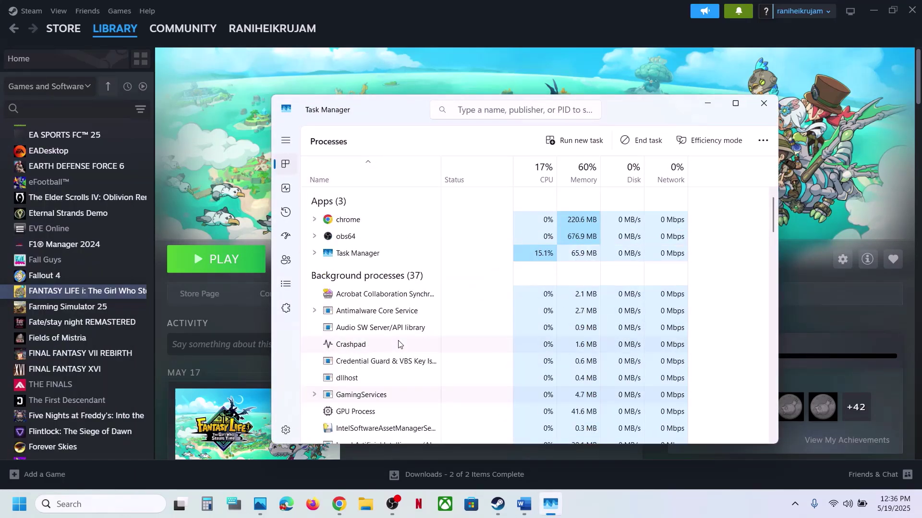
pyautogui.scroll(-15, 357, 384)
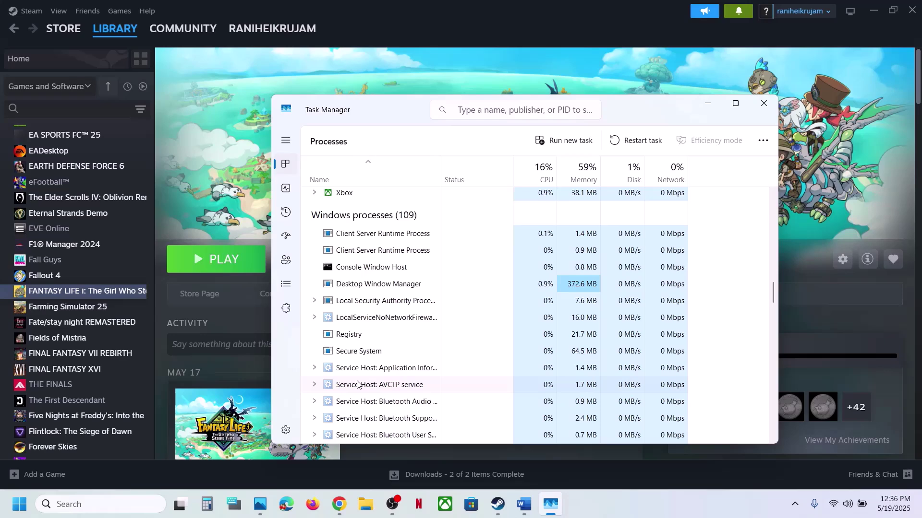
pyautogui.scroll(-1, 357, 384)
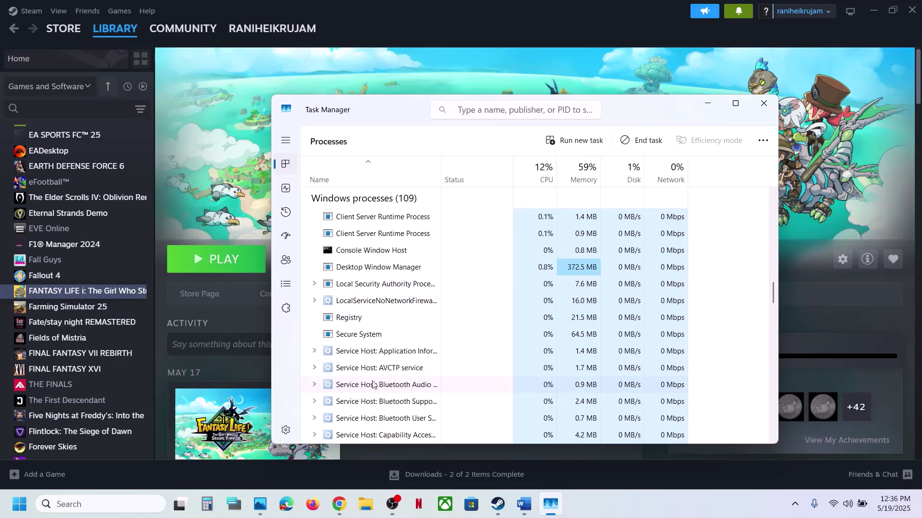
pyautogui.scroll(10, 372, 384)
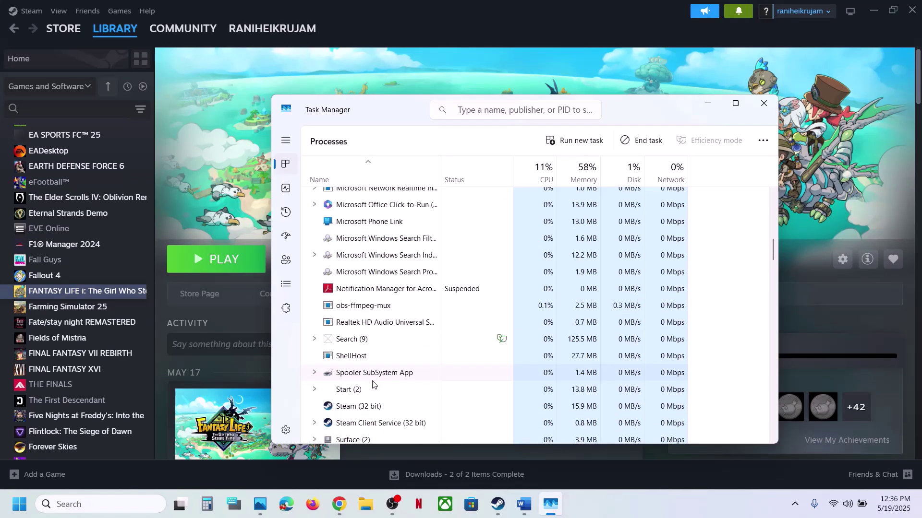
pyautogui.scroll(-3, 372, 384)
pyautogui.scroll(-1, 380, 354)
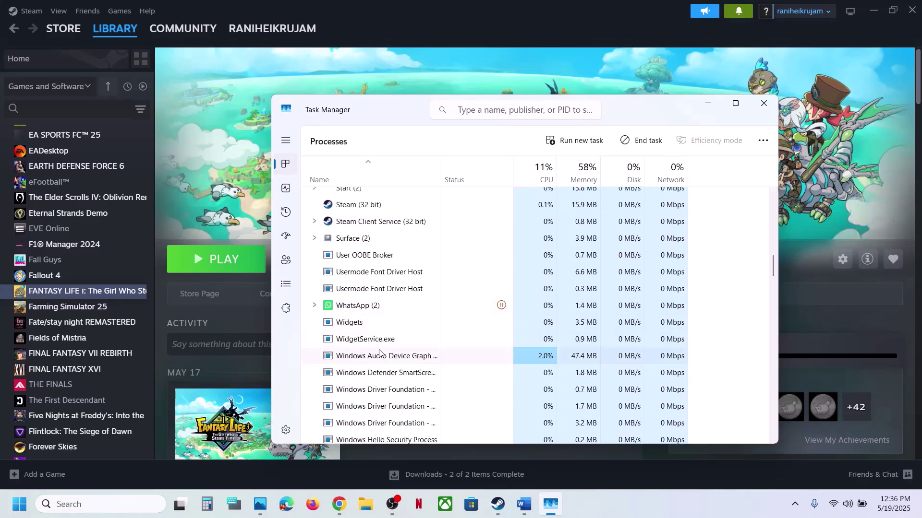
pyautogui.rightClick(377, 345)
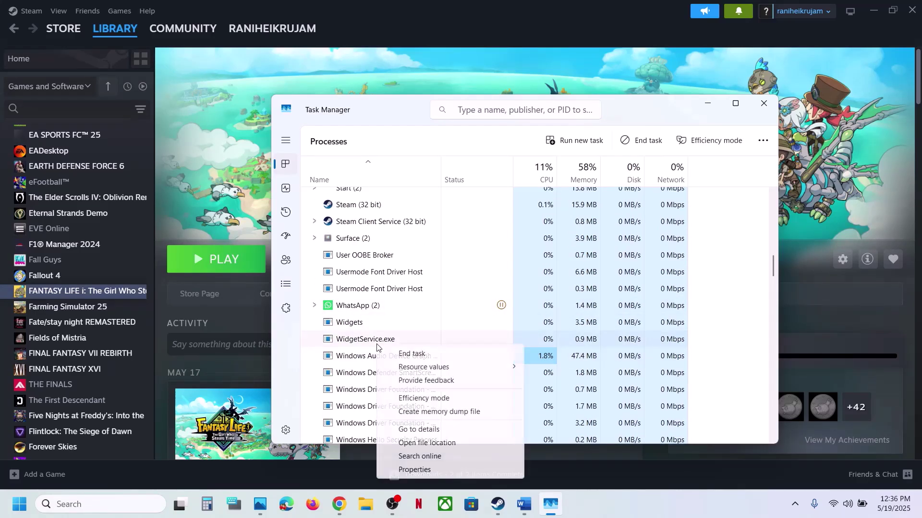
pyautogui.click(392, 293)
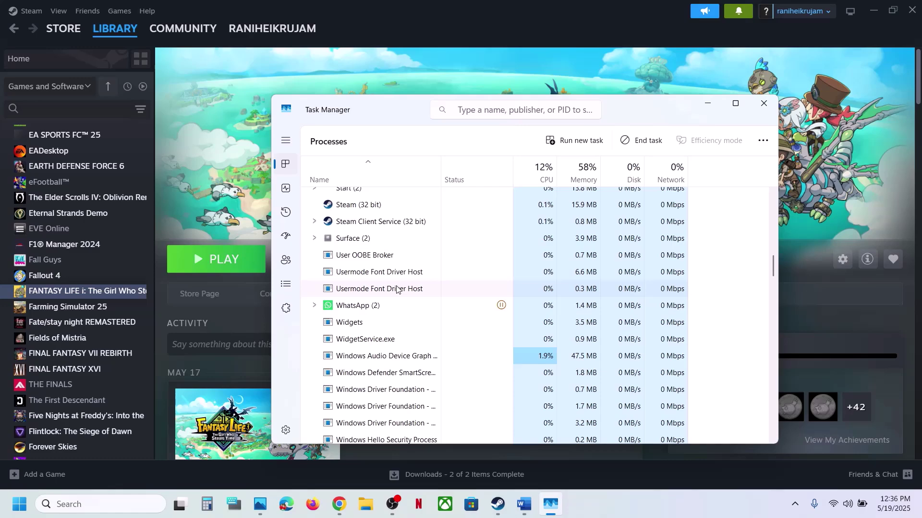
pyautogui.scroll(3, 396, 289)
pyautogui.scroll(-2, 396, 289)
pyautogui.scroll(2, 396, 288)
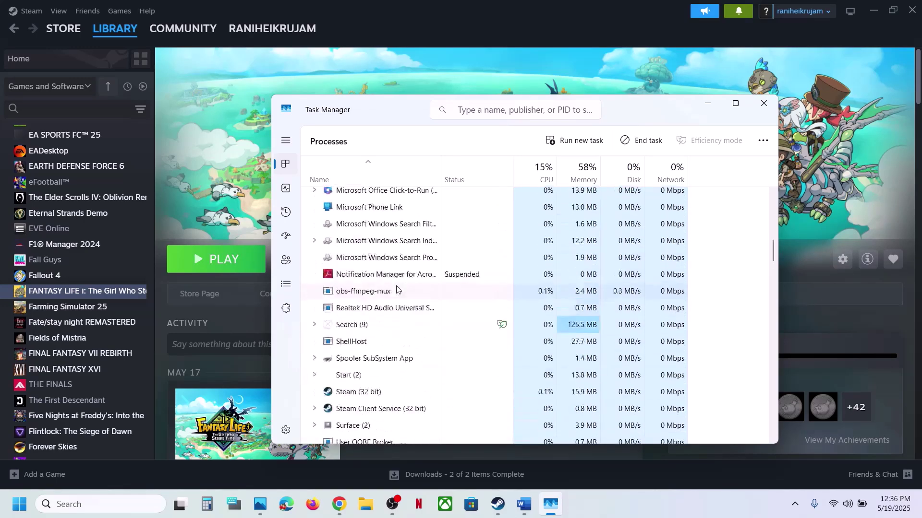
pyautogui.scroll(-1, 396, 289)
pyautogui.click(775, 102)
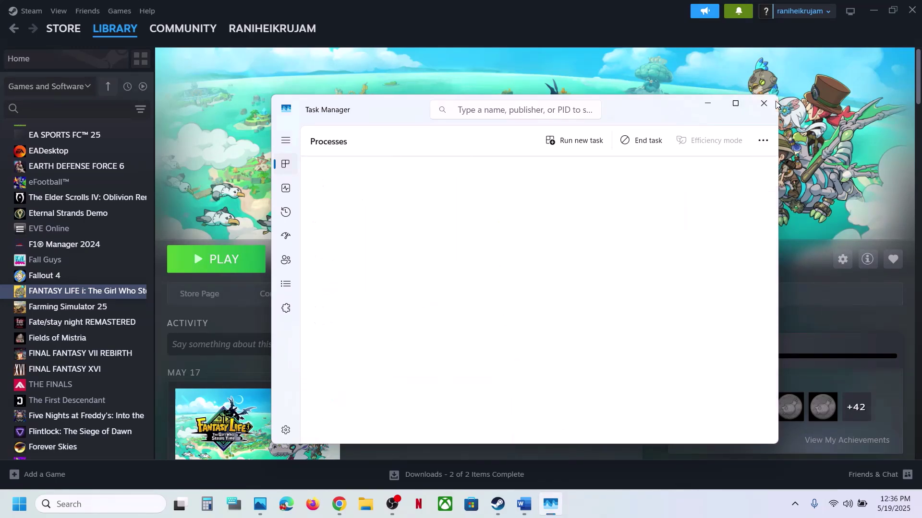
# Step: Highlight the Update Epic Games Launcher step in the document, then return to Steam
pyautogui.click(520, 510)
pyautogui.moveTo(105, 348); pyautogui.dragTo(456, 343)
pyautogui.click(477, 67)
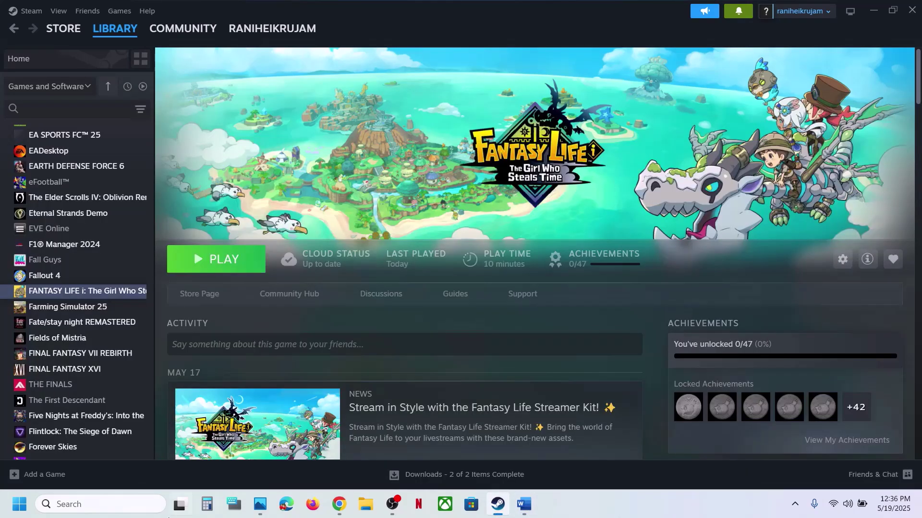
# Step: Relaunch Epic Games Launcher via an 'epic' search and open its Settings from the account menu
pyautogui.click(108, 512)
pyautogui.write('epic')
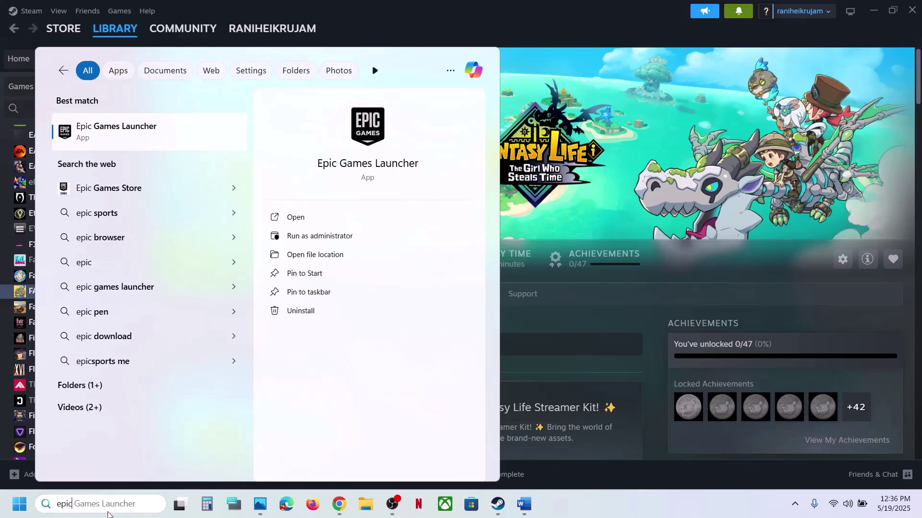
pyautogui.press('Return')
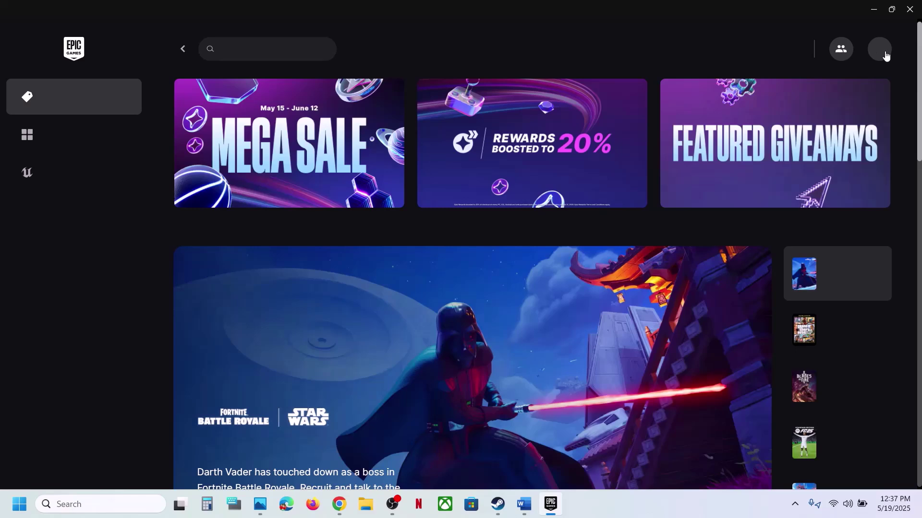
pyautogui.click(880, 49)
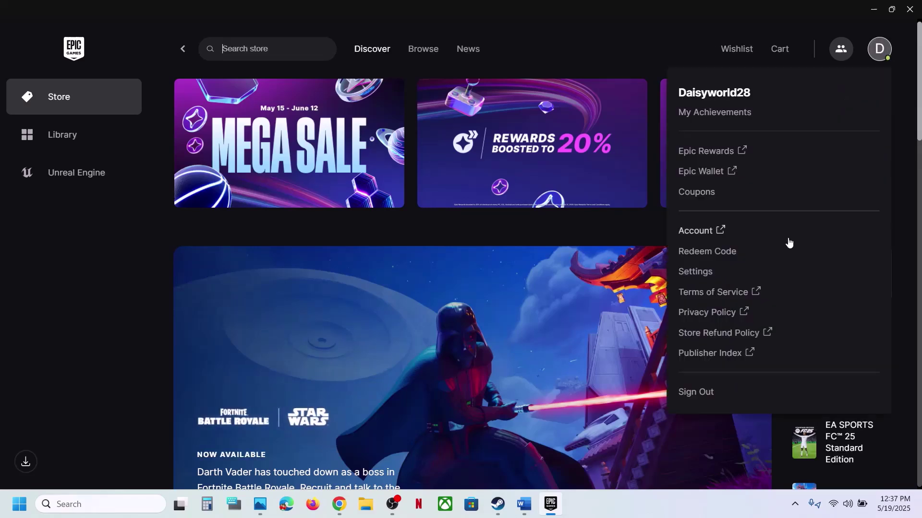
pyautogui.click(702, 273)
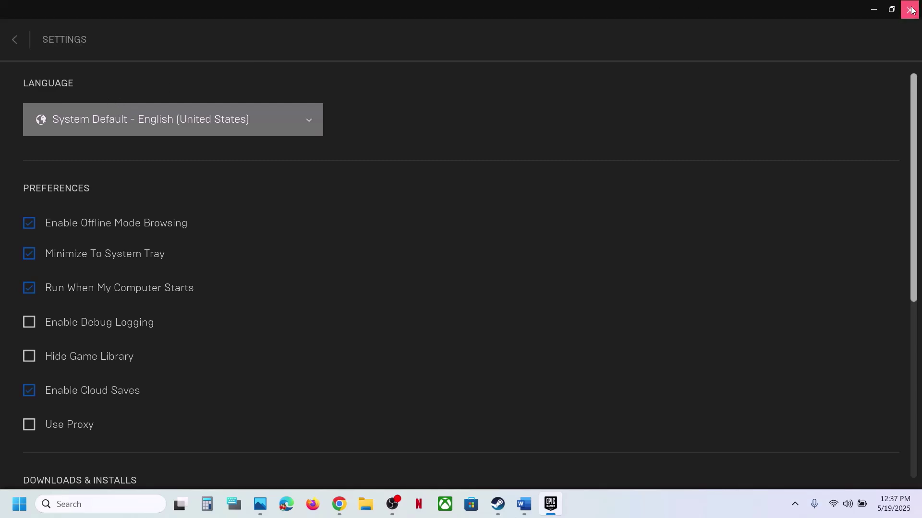
pyautogui.click(524, 505)
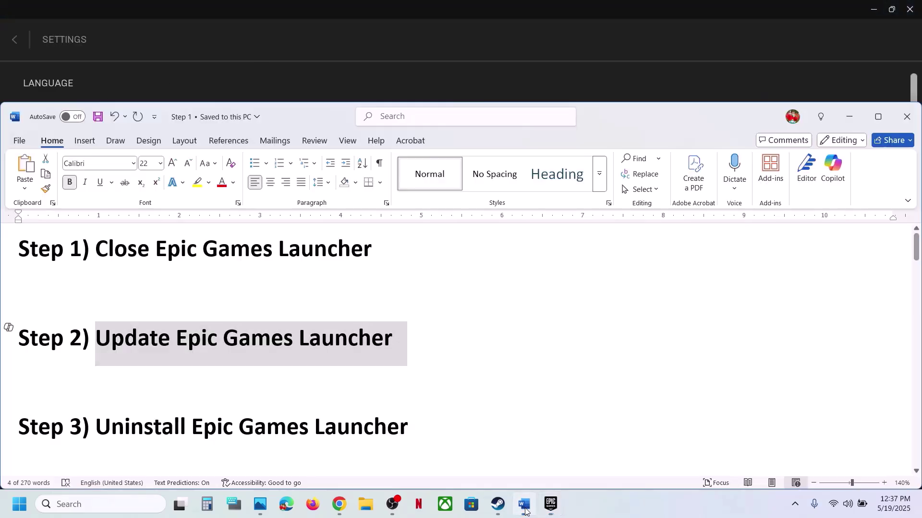
pyautogui.moveTo(110, 428); pyautogui.dragTo(408, 428)
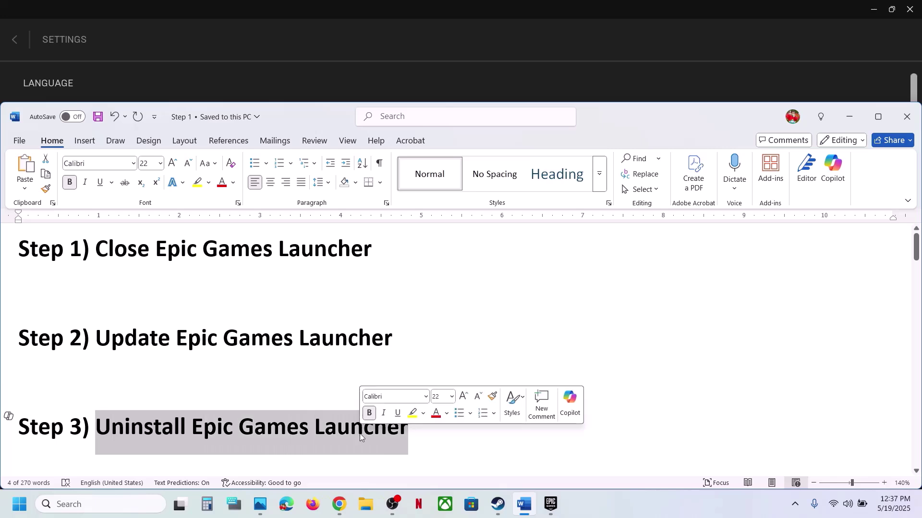
pyautogui.click(120, 505)
pyautogui.write('co')
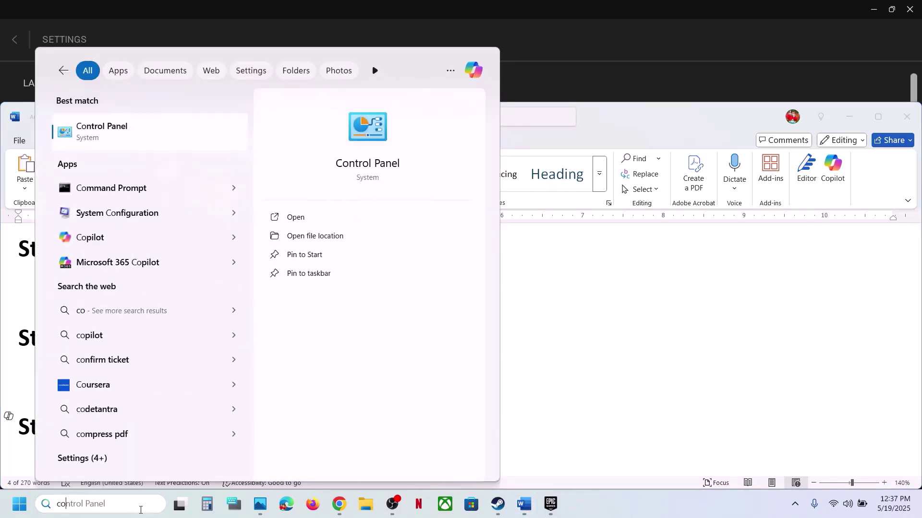
pyautogui.write('ntrol panel')
pyautogui.click(123, 139)
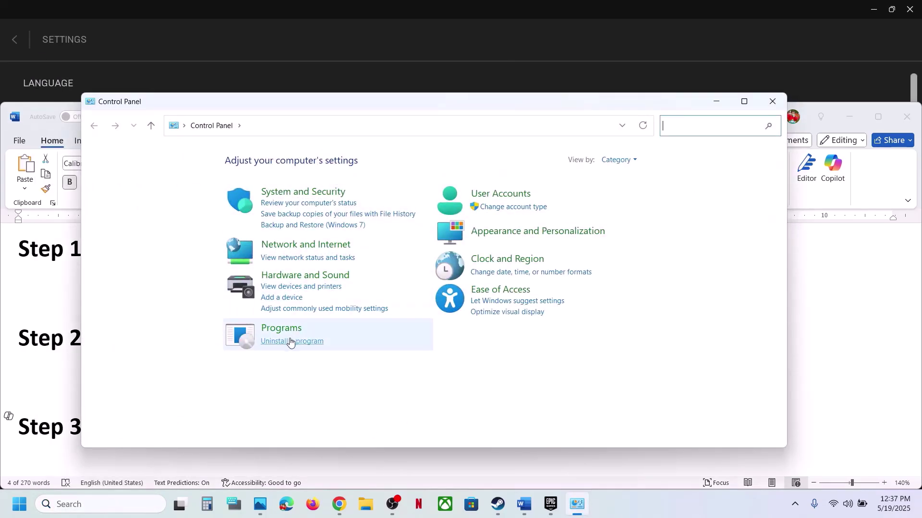
pyautogui.click(290, 342)
pyautogui.click(287, 305)
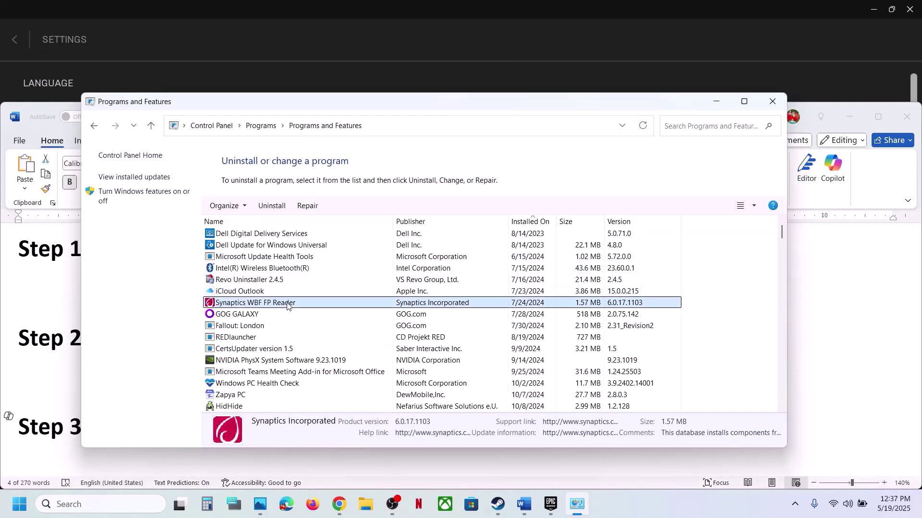
pyautogui.press('e')
pyautogui.press('e')
pyautogui.press('e')
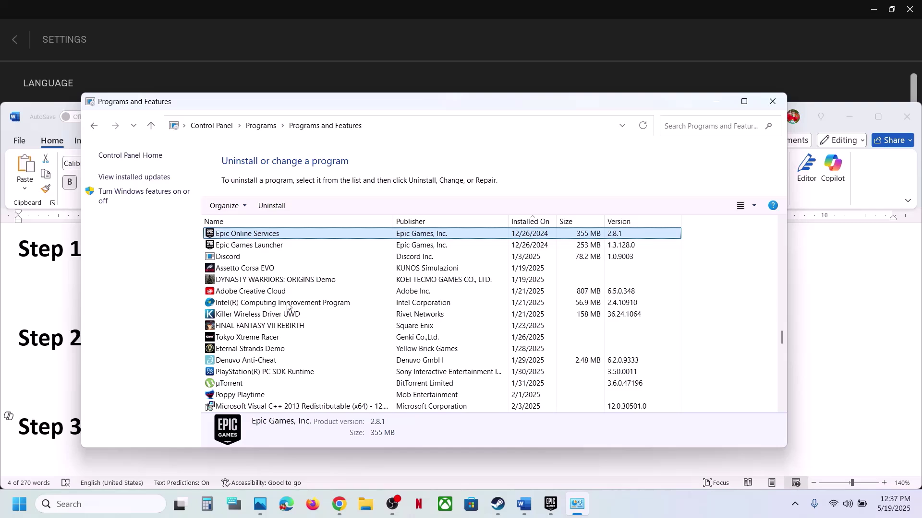
pyautogui.rightClick(247, 246)
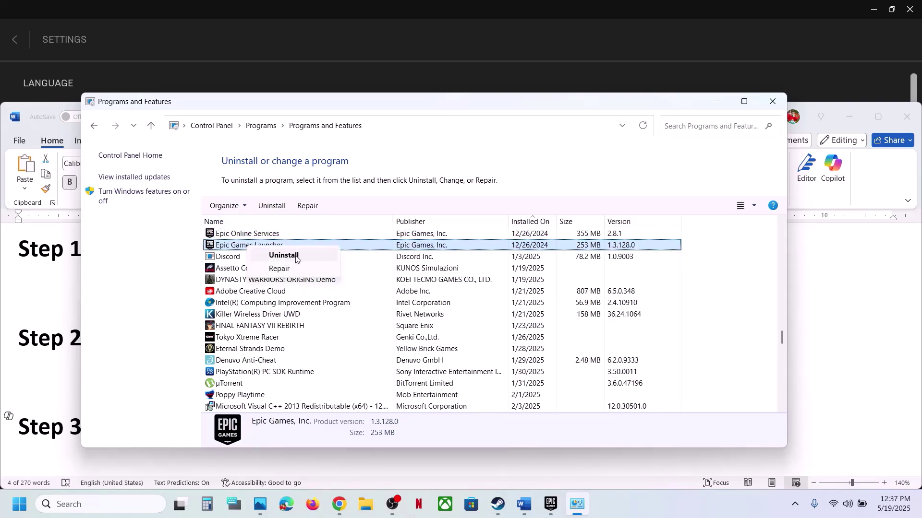
pyautogui.click(765, 102)
# Step: Close the installed programs window and briefly view, then dismiss, the Start menu power options
pyautogui.click(765, 101)
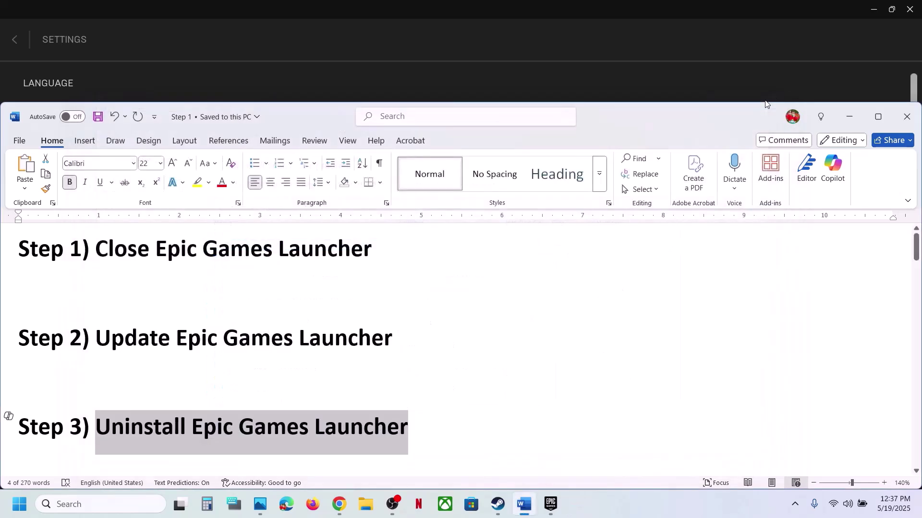
pyautogui.click(10, 507)
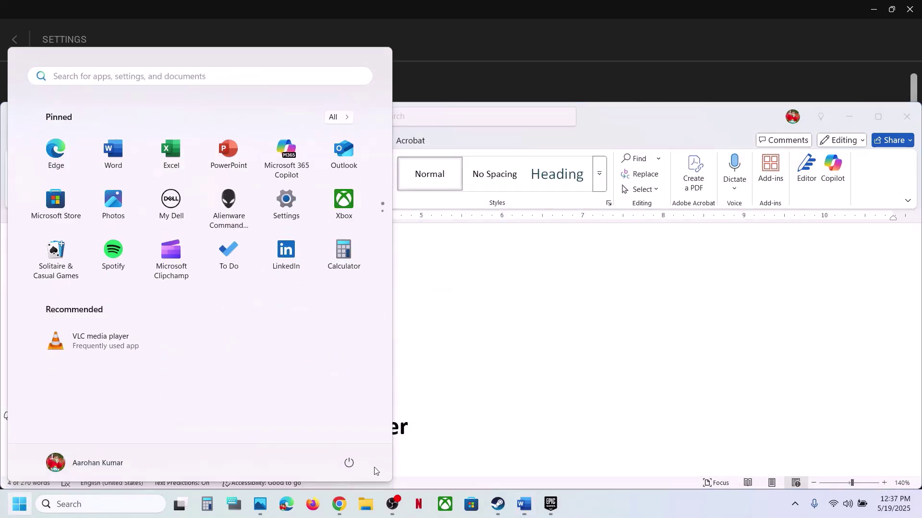
pyautogui.click(349, 463)
pyautogui.click(497, 384)
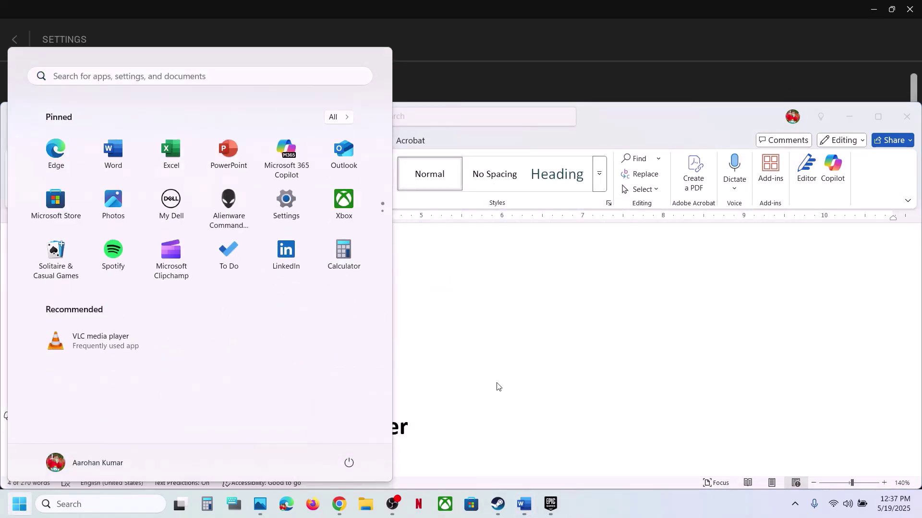
pyautogui.click(497, 383)
# Step: Highlight Step 4, Reinstall Epic Games Launcher, then bring up Chrome's Epic Games download page
pyautogui.click(498, 383)
pyautogui.scroll(-3, 498, 383)
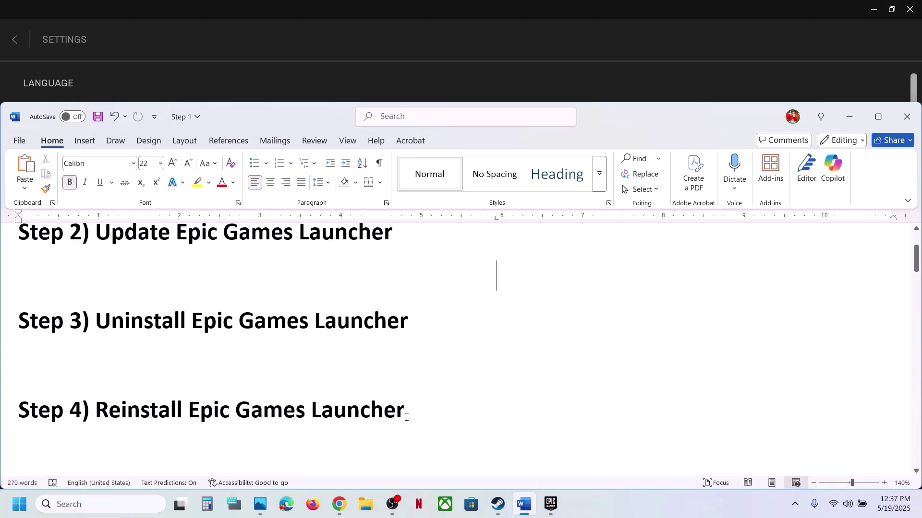
pyautogui.moveTo(407, 417); pyautogui.dragTo(205, 413)
pyautogui.hotkey('ctrl', 'c')
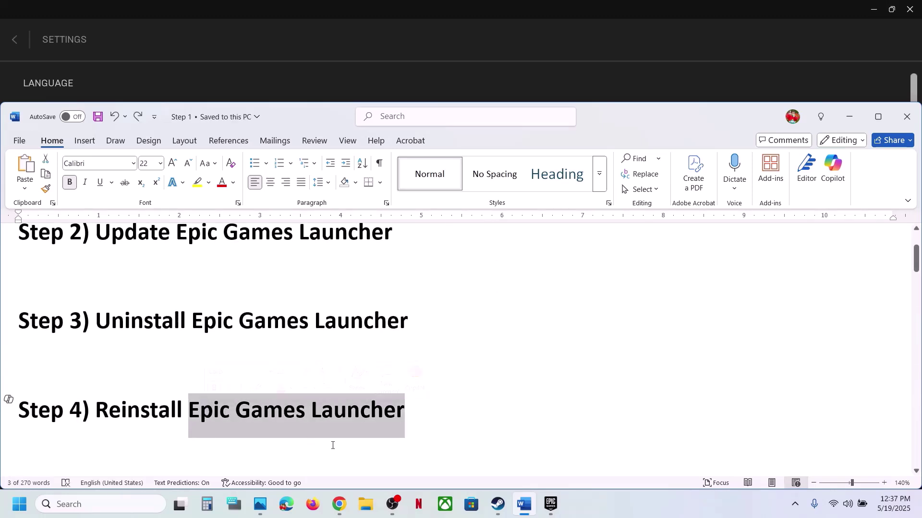
pyautogui.click(338, 514)
pyautogui.click(238, 36)
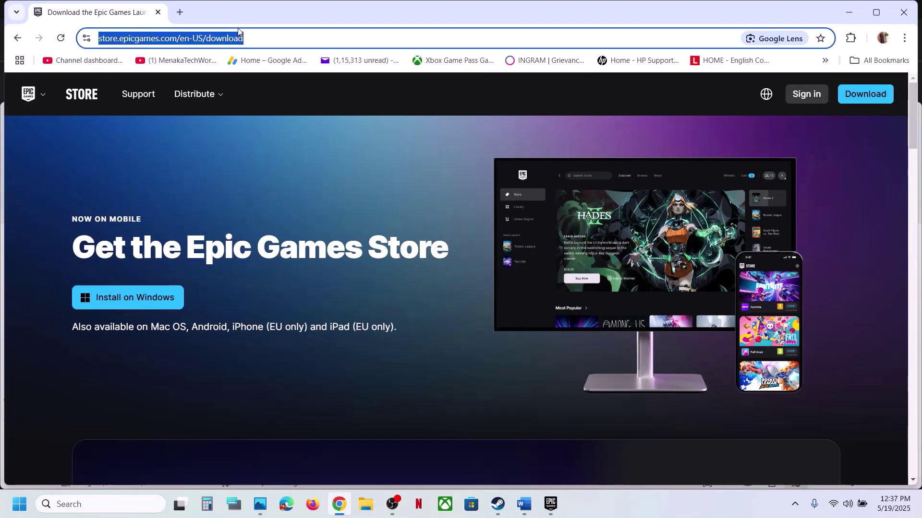
# Step: Search Google for 'Epic Games Launcher' and open the epicgames.com download page
pyautogui.hotkey('ctrl', 'v')
pyautogui.press('Return')
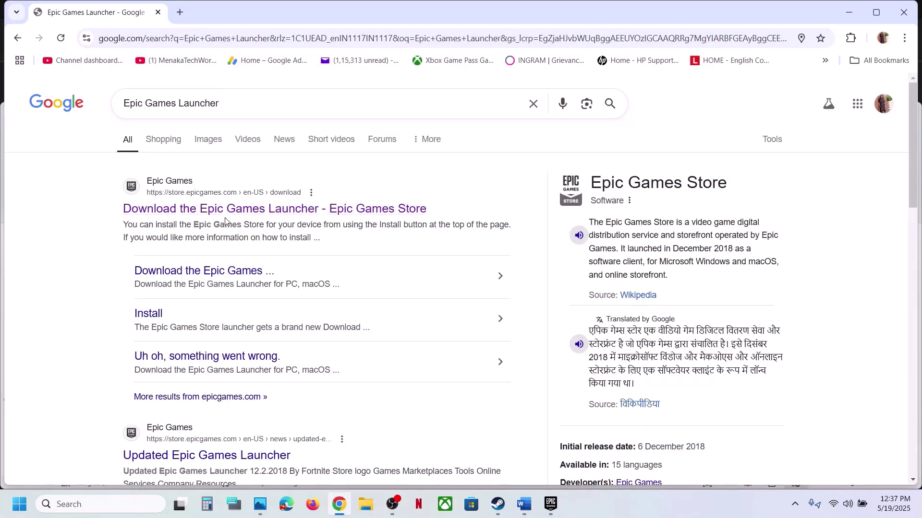
pyautogui.click(411, 206)
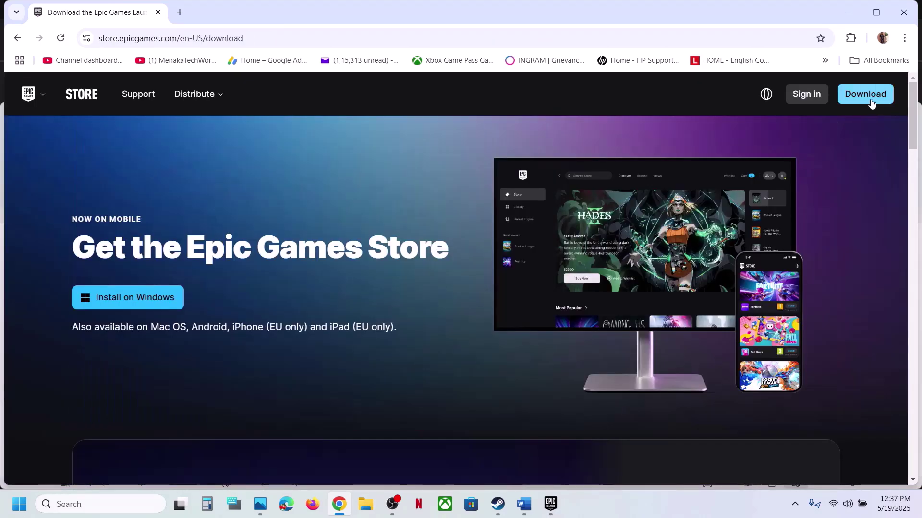
# Step: Close Chrome, highlight Step 5's Hardware-accelerated GPU scheduling text, and open Windows Settings
pyautogui.click(911, 9)
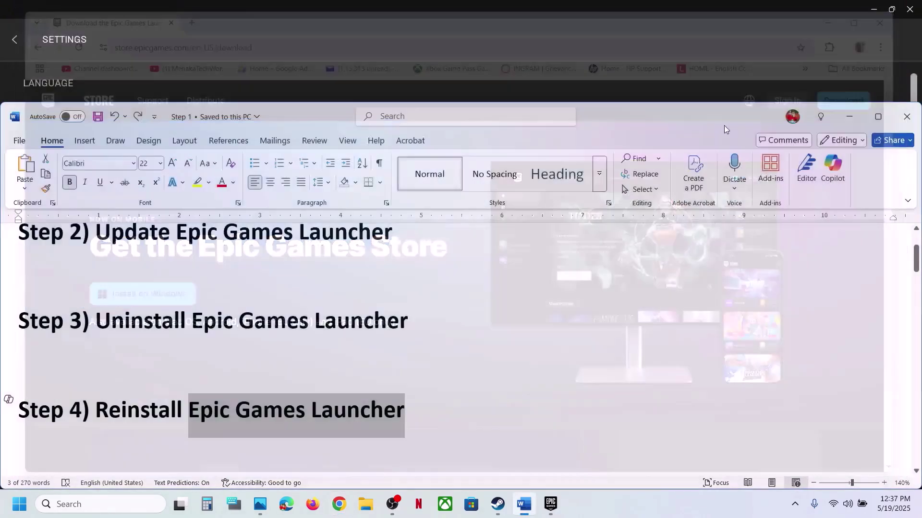
pyautogui.scroll(-3, 452, 371)
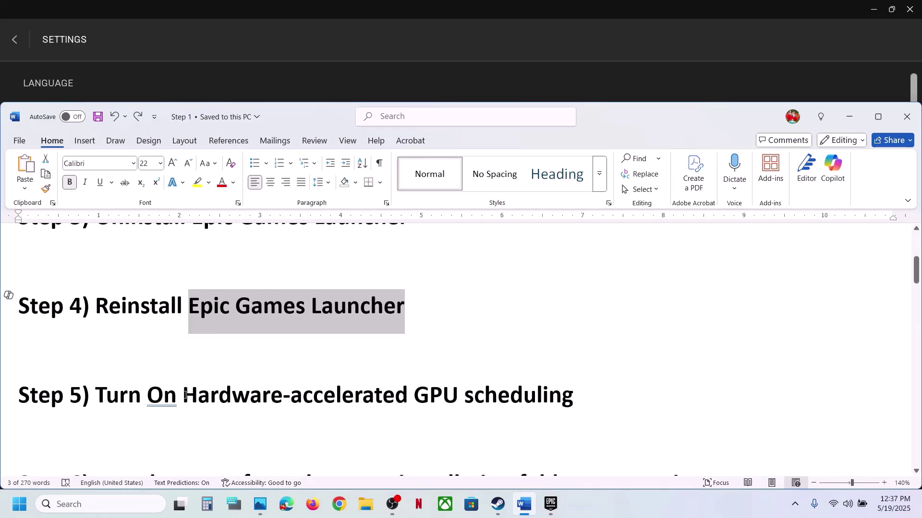
pyautogui.moveTo(183, 396); pyautogui.dragTo(574, 396)
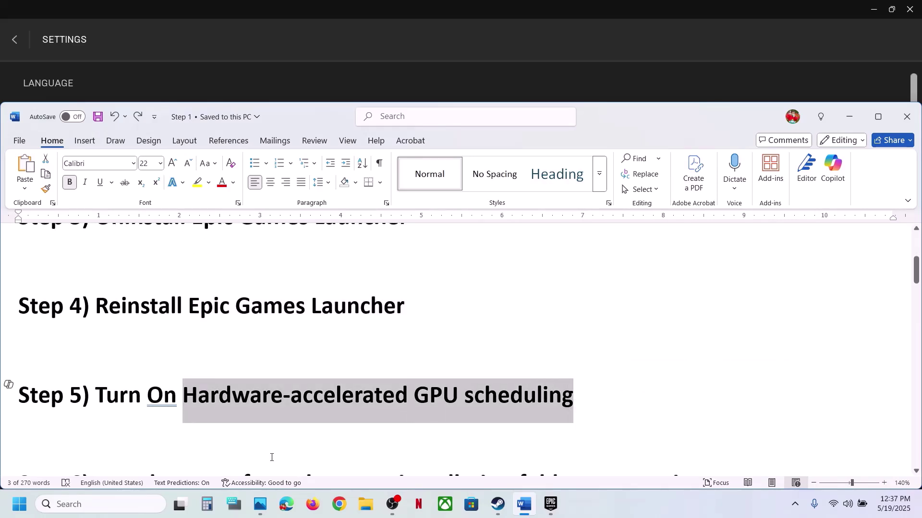
pyautogui.press('super+i')
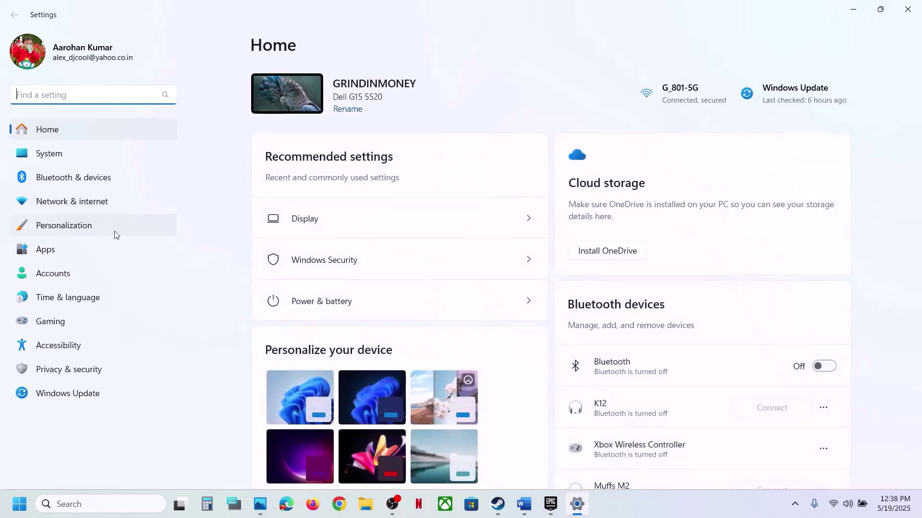
# Step: Under System > Display > Graphics advanced settings, leave Hardware-accelerated GPU scheduling On
pyautogui.click(76, 159)
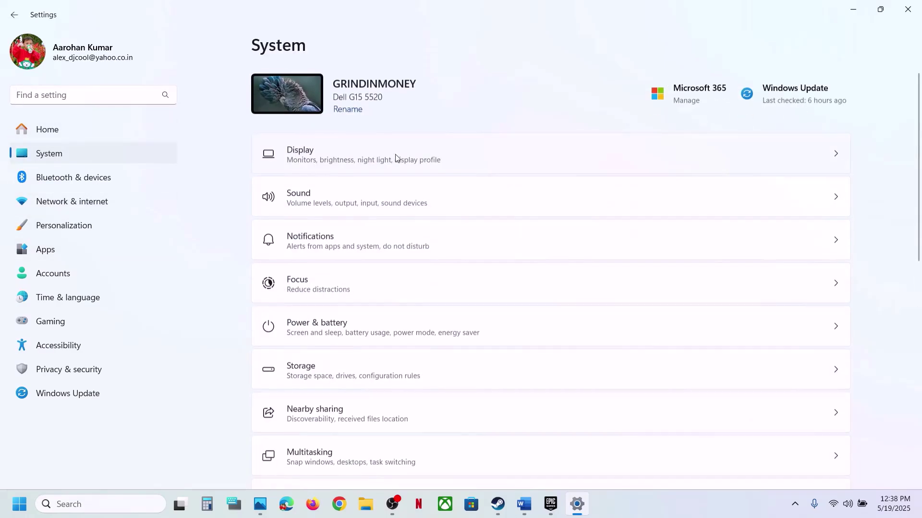
pyautogui.click(329, 153)
pyautogui.scroll(-10, 342, 196)
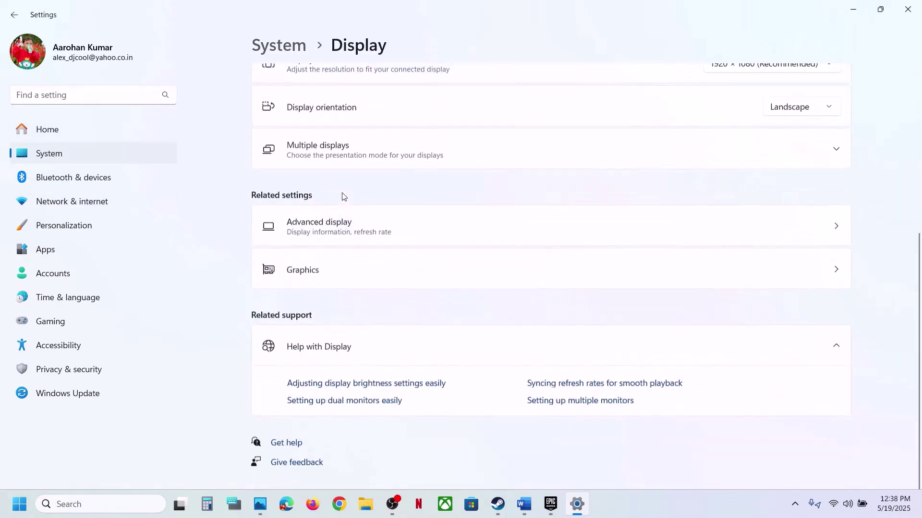
pyautogui.click(329, 287)
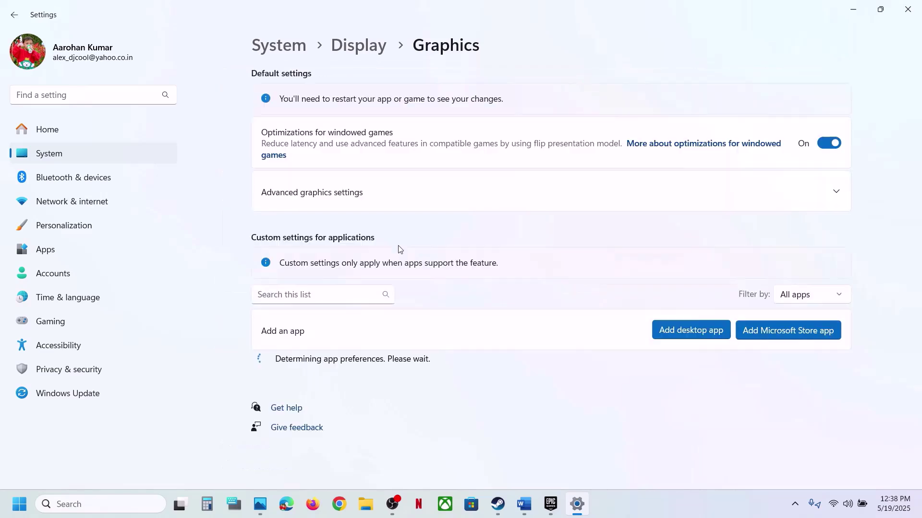
pyautogui.click(835, 193)
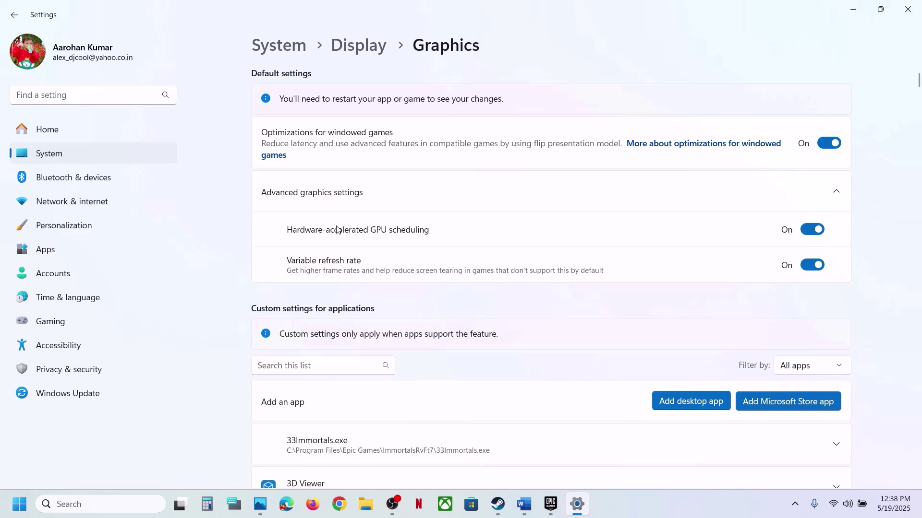
pyautogui.click(812, 230)
pyautogui.click(815, 233)
# Step: Close Settings and browse FANTASY LIFE i's local files via Manage in the Steam library
pyautogui.click(910, 11)
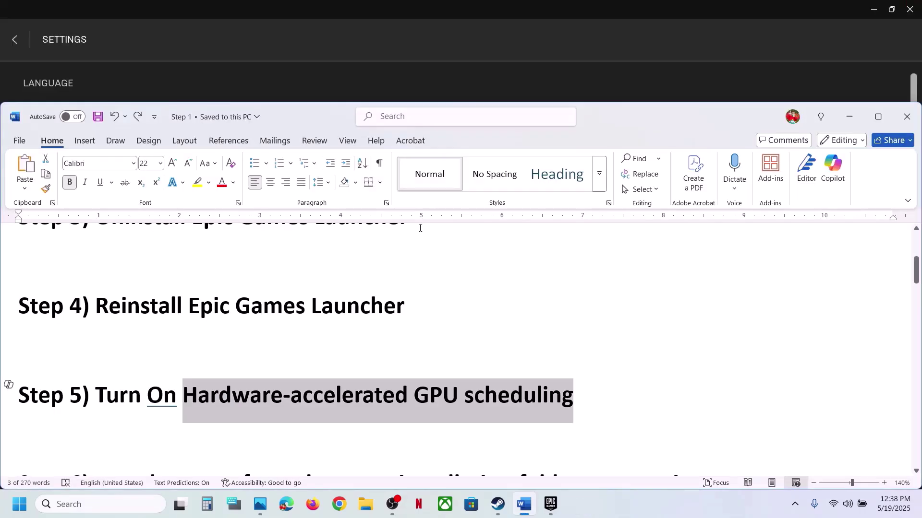
pyautogui.scroll(-3, 420, 228)
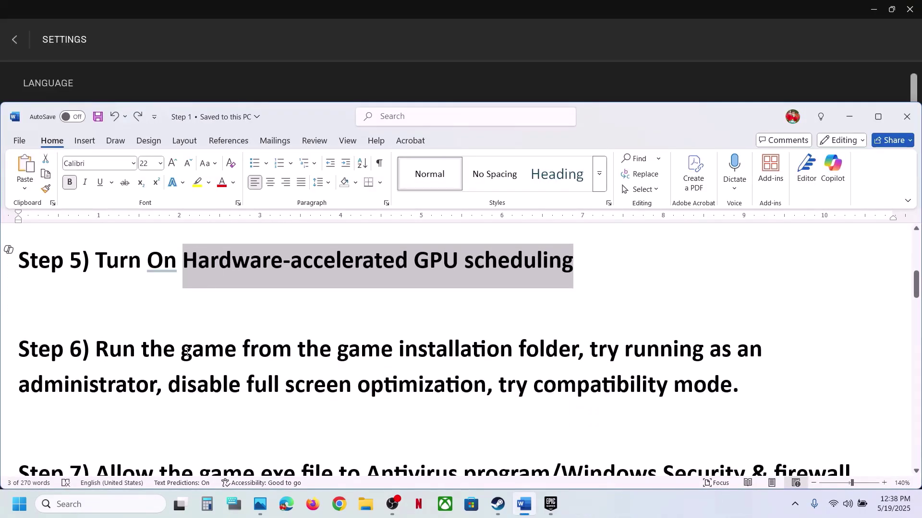
pyautogui.click(499, 505)
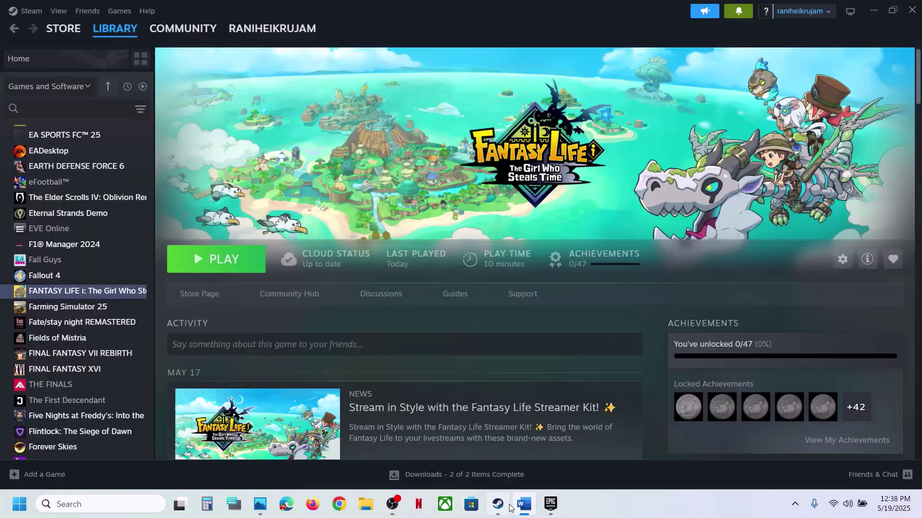
pyautogui.rightClick(128, 293)
pyautogui.moveTo(165, 368)
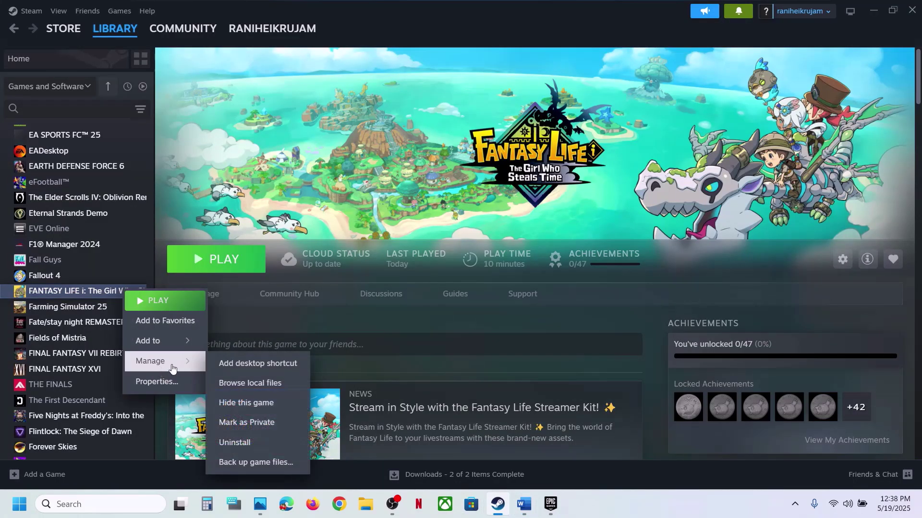
pyautogui.click(257, 383)
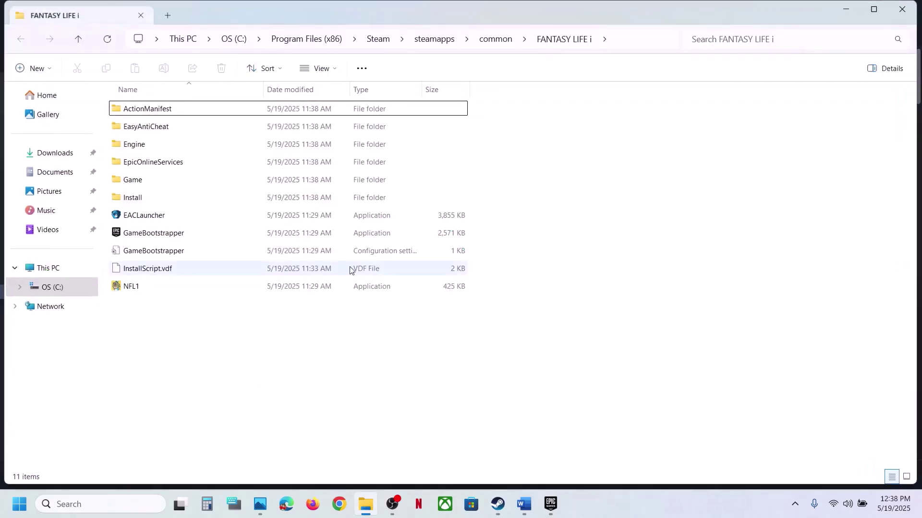
# Step: Go into Game\Binaries\Win64 and select the NFL1-Win64-Shipping executable
pyautogui.doubleClick(139, 180)
pyautogui.doubleClick(142, 114)
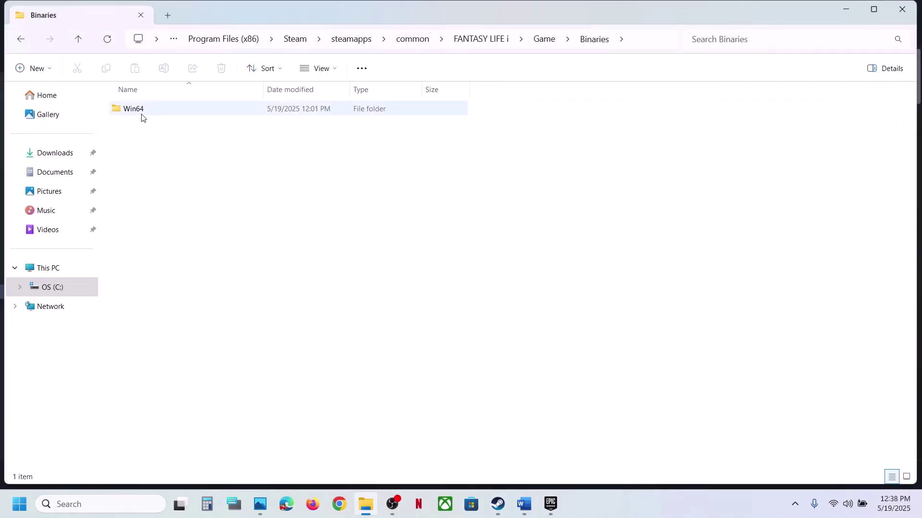
pyautogui.doubleClick(141, 114)
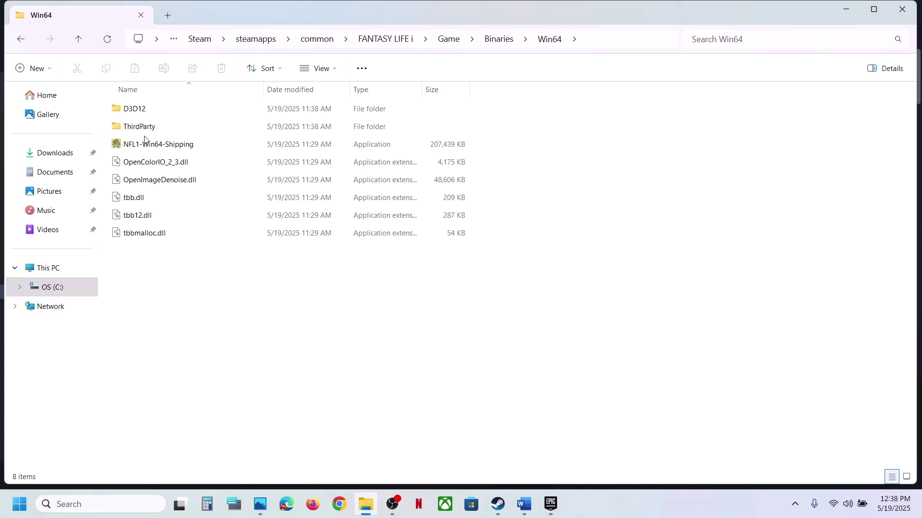
pyautogui.click(173, 145)
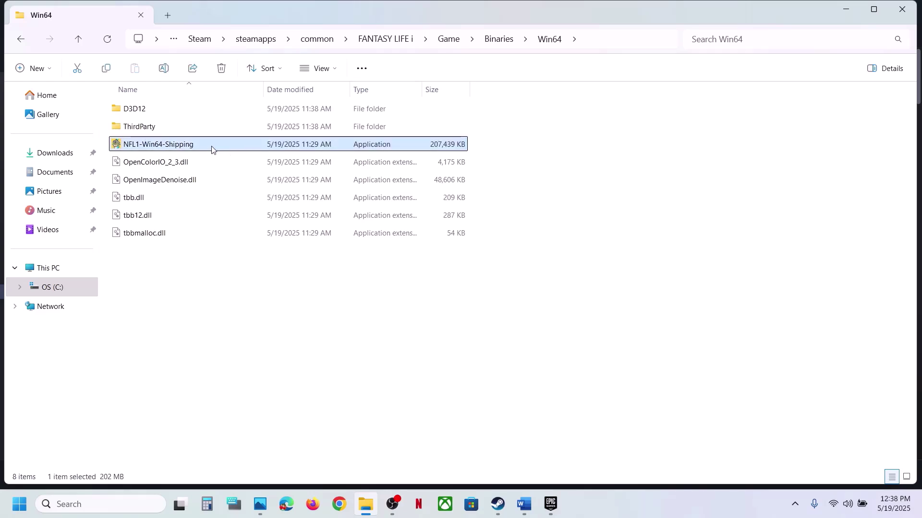
# Step: Enable 'Run this program as an administrator' in NFL1-Win64-Shipping's Compatibility properties
pyautogui.rightClick(212, 146)
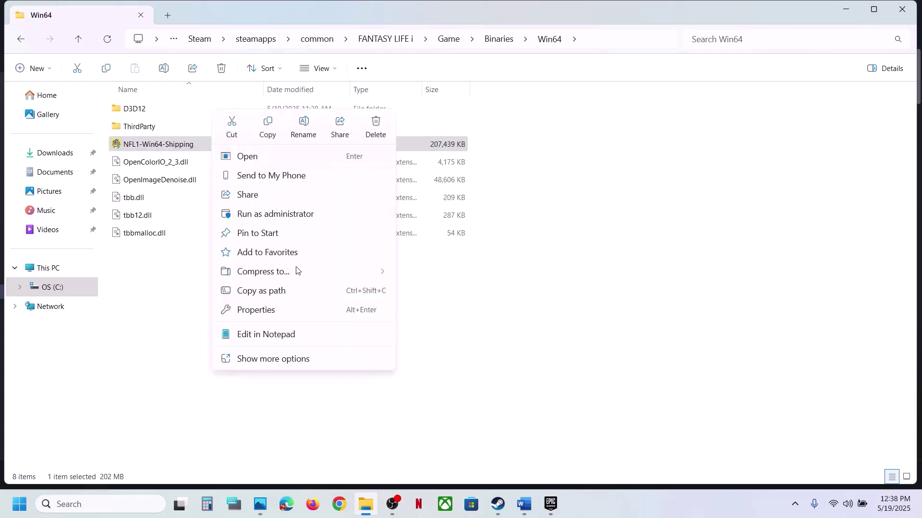
pyautogui.click(267, 308)
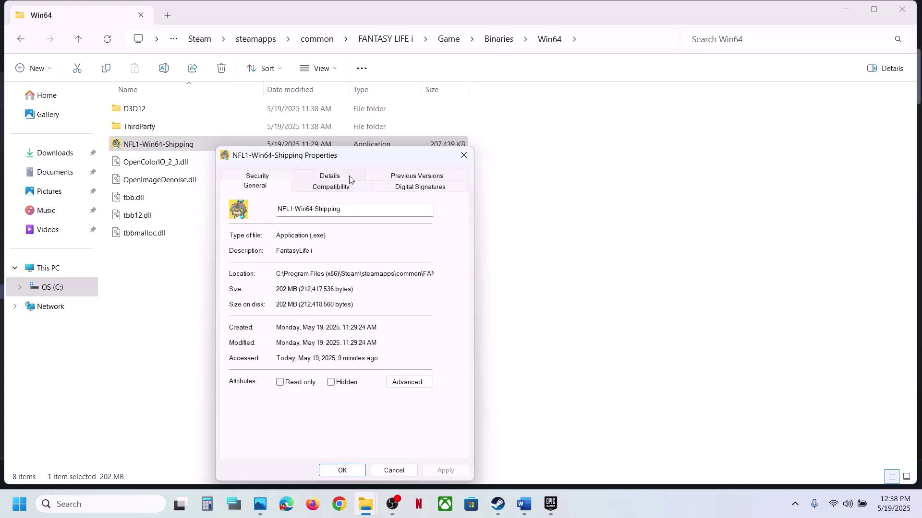
pyautogui.click(318, 187)
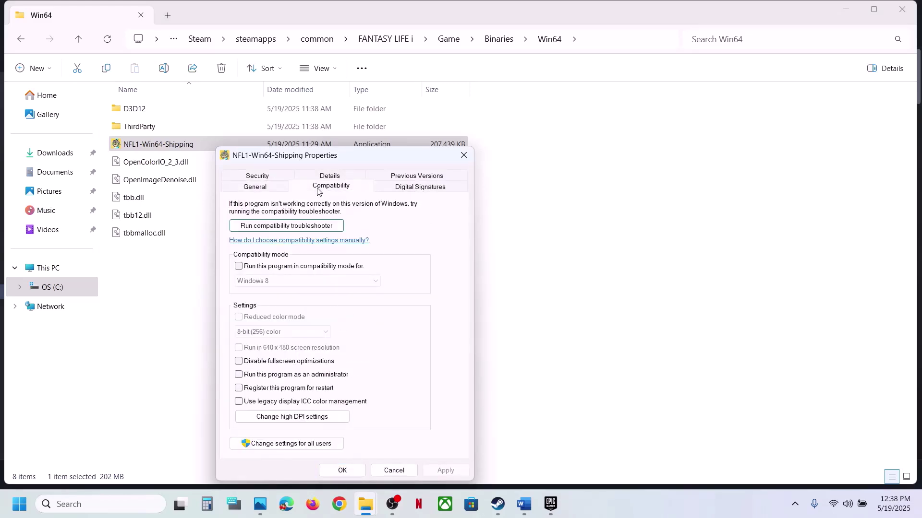
pyautogui.click(239, 375)
pyautogui.click(442, 470)
pyautogui.click(362, 473)
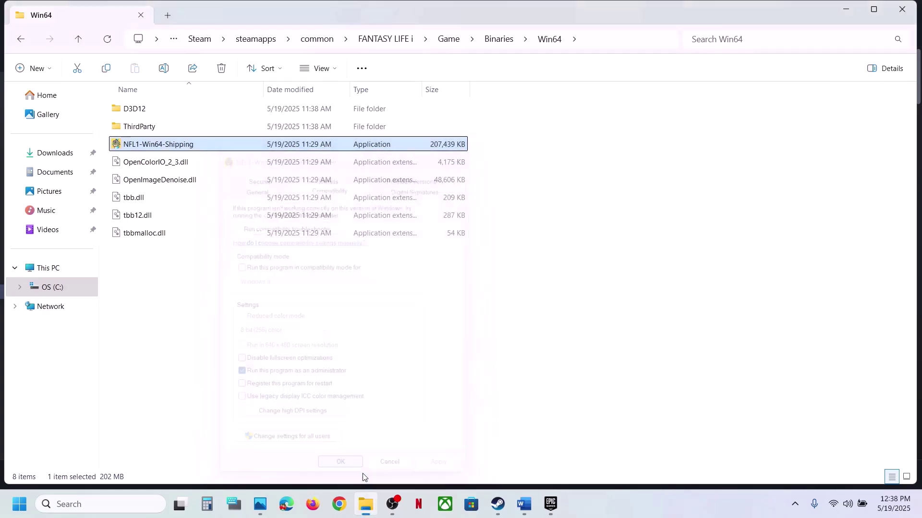
# Step: Set NFL1-Win64-Shipping to Windows 7 compatibility mode with fullscreen optimizations disabled
pyautogui.rightClick(169, 146)
pyautogui.click(234, 311)
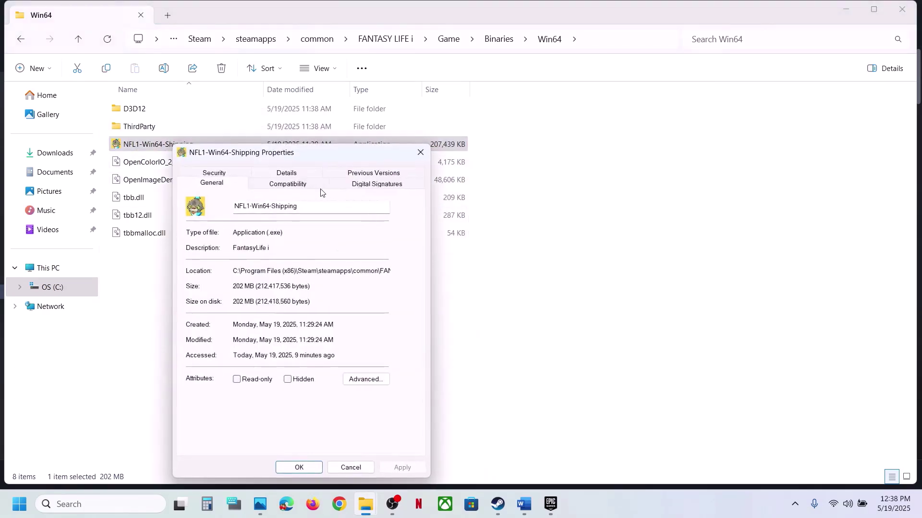
pyautogui.click(290, 185)
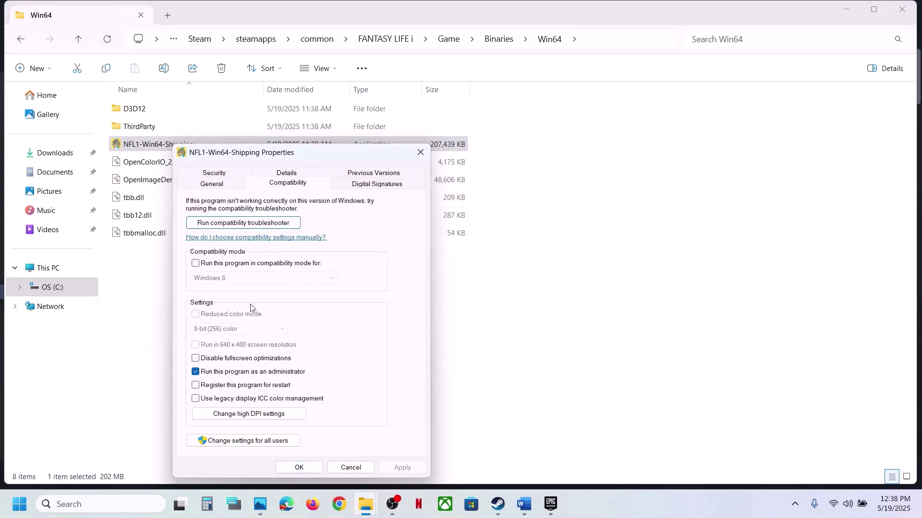
pyautogui.click(196, 263)
pyautogui.click(402, 468)
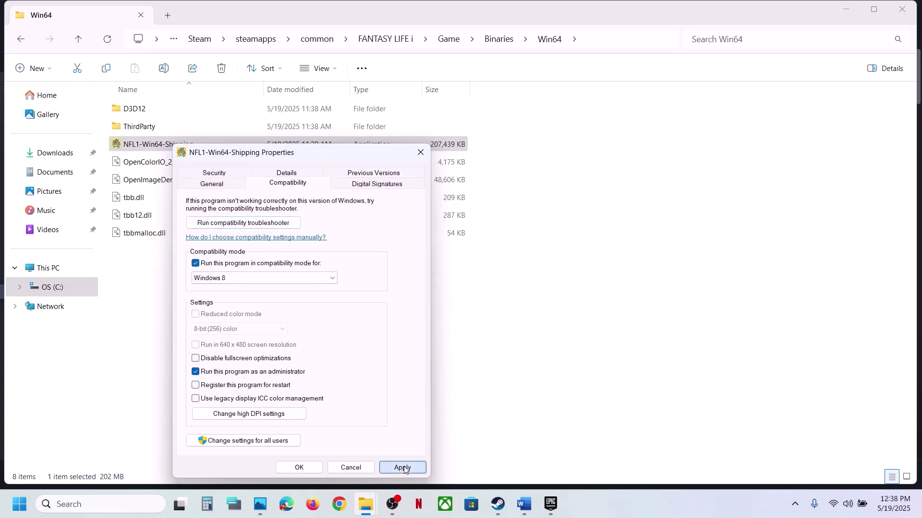
pyautogui.click(240, 281)
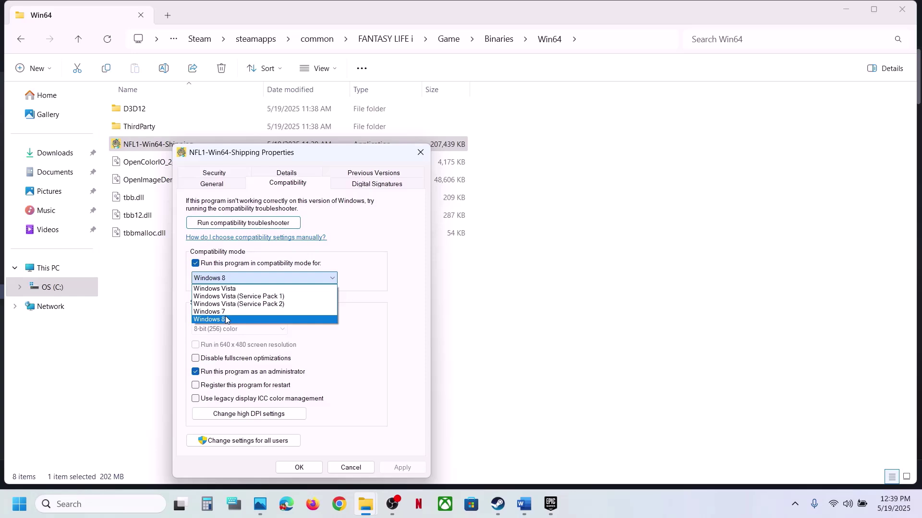
pyautogui.click(227, 312)
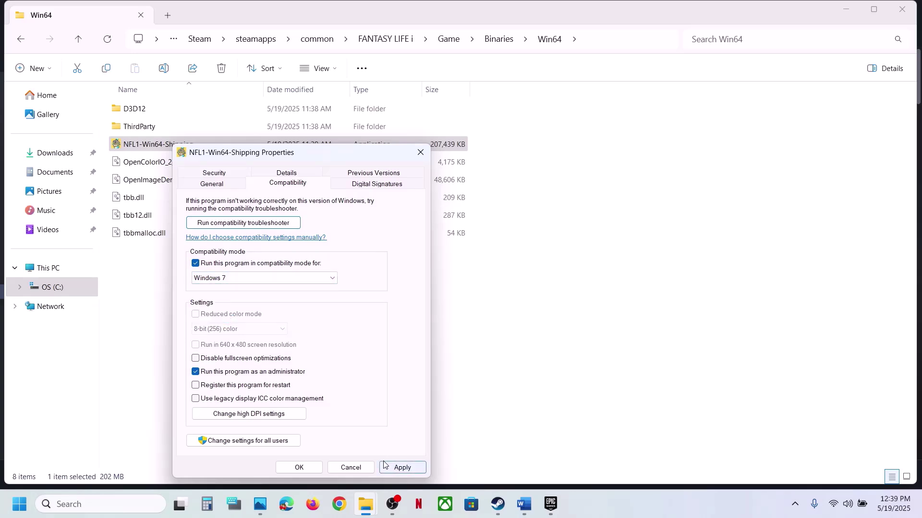
pyautogui.click(384, 465)
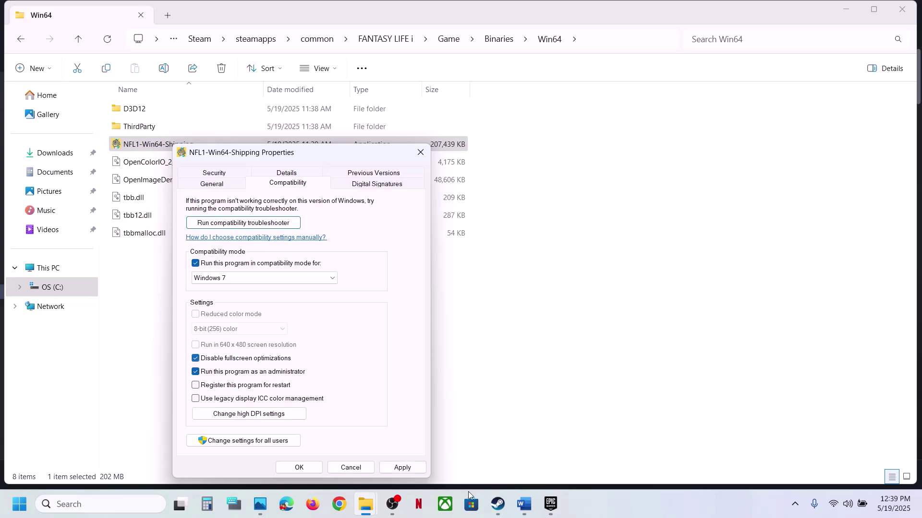
pyautogui.click(405, 468)
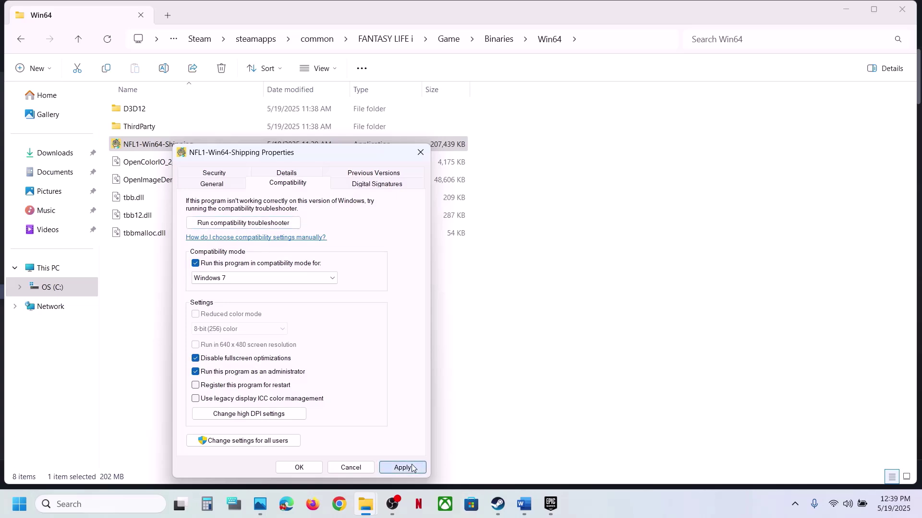
pyautogui.click(300, 468)
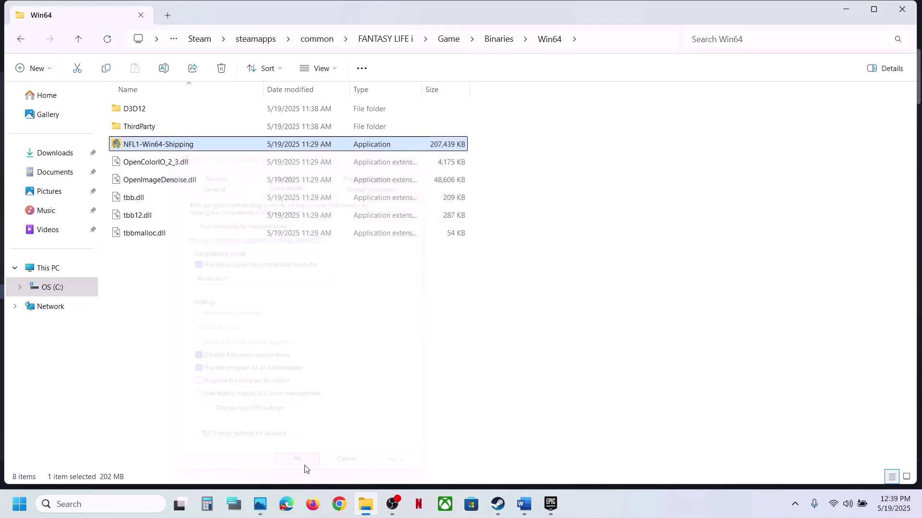
# Step: Go back up to the FANTASY LIFE i folder, then return into Game\Binaries\Win64
pyautogui.click(81, 42)
pyautogui.click(80, 42)
pyautogui.click(81, 42)
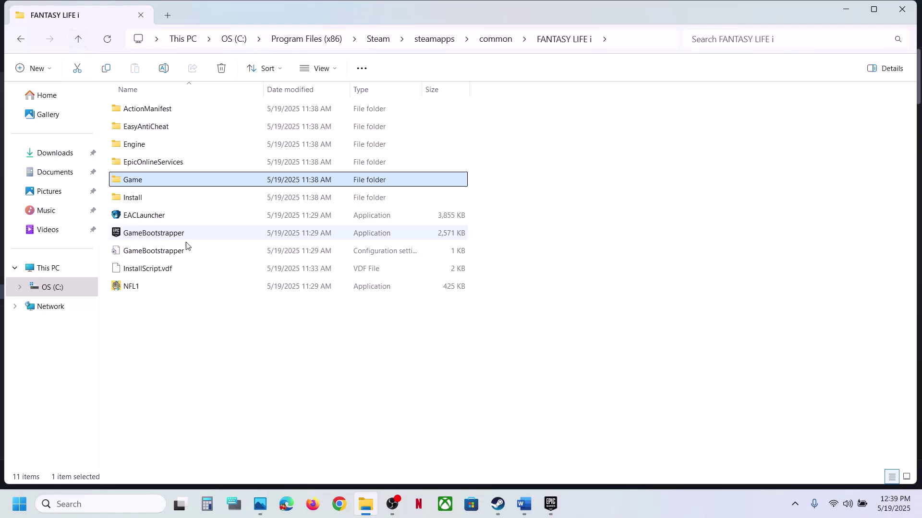
pyautogui.click(134, 286)
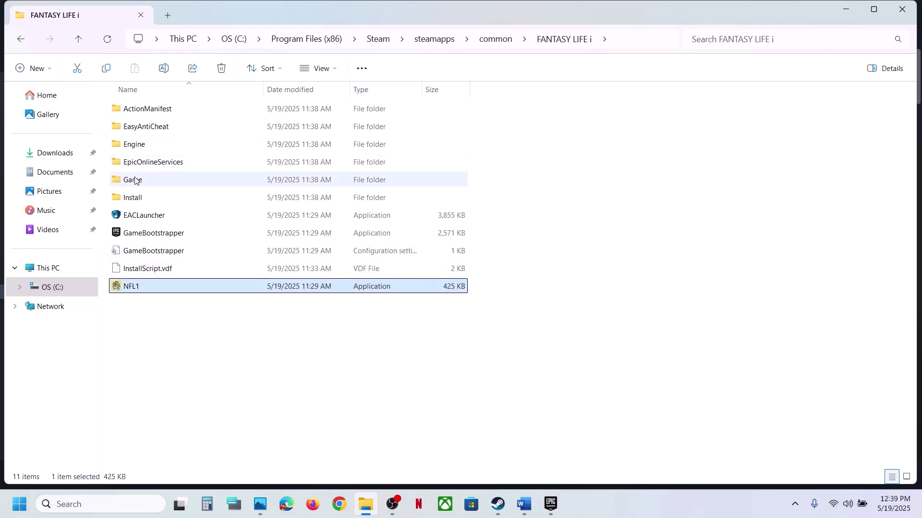
pyautogui.doubleClick(135, 180)
pyautogui.doubleClick(146, 106)
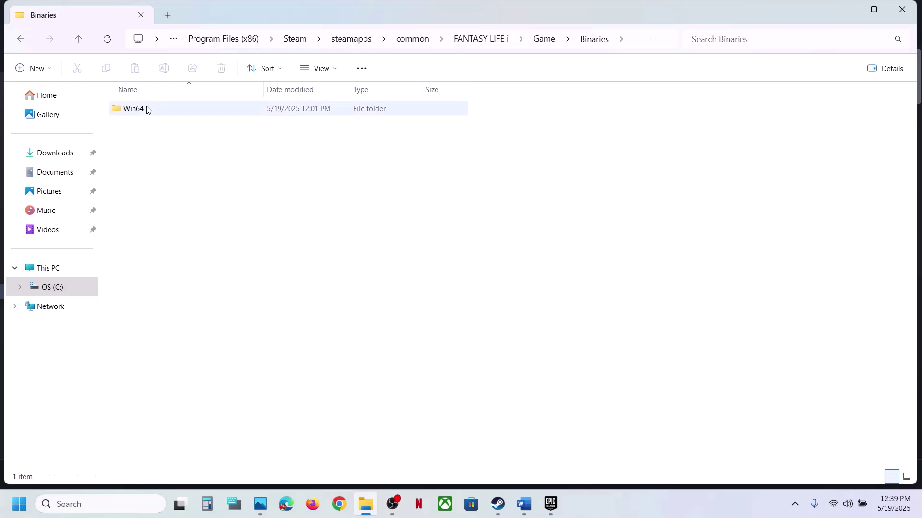
pyautogui.doubleClick(146, 106)
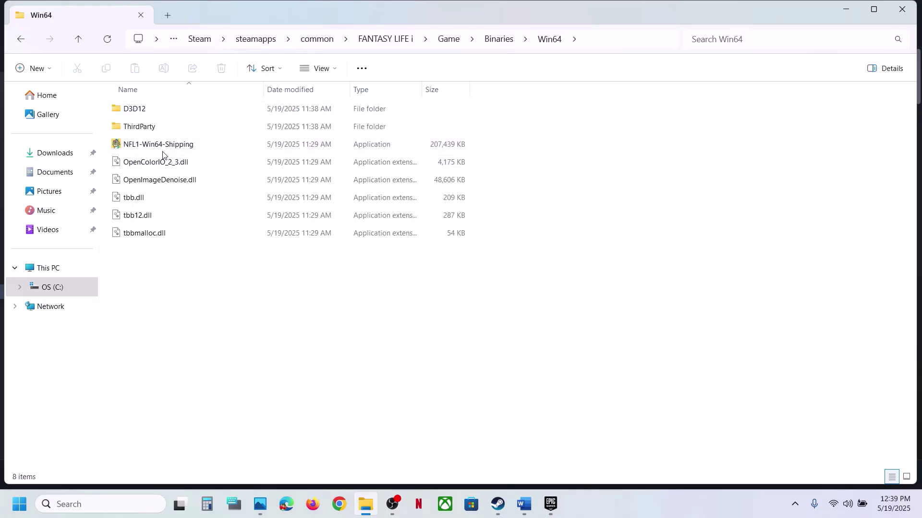
# Step: Clear NFL1-Win64-Shipping's compatibility mode, fullscreen-optimization and administrator options
pyautogui.rightClick(158, 152)
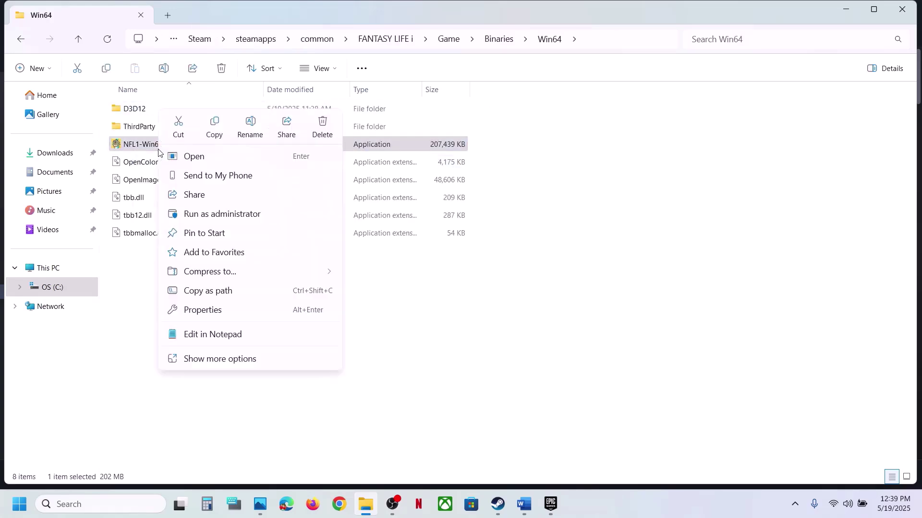
pyautogui.click(215, 310)
pyautogui.click(271, 193)
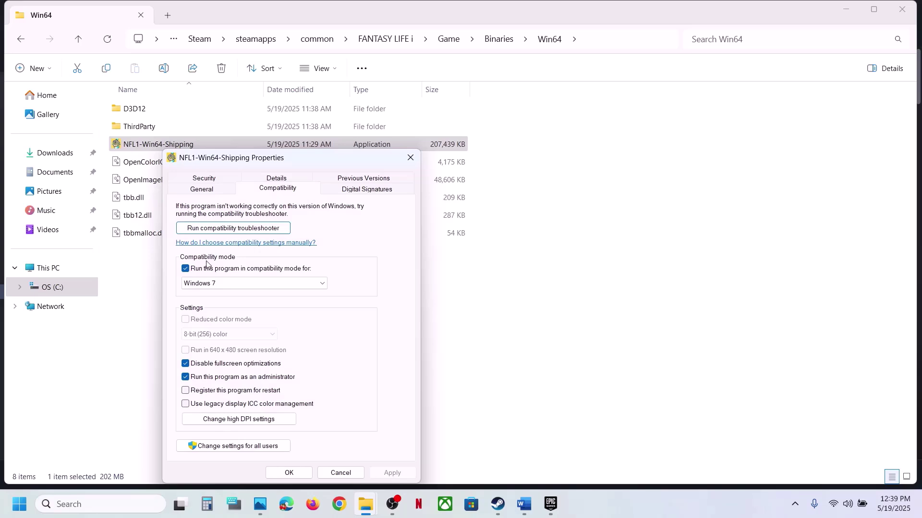
pyautogui.click(186, 269)
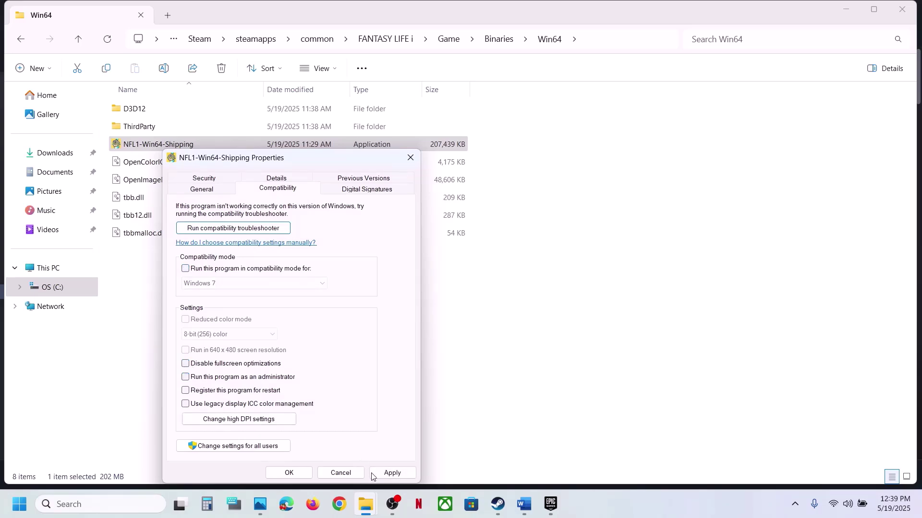
pyautogui.click(391, 473)
pyautogui.click(289, 473)
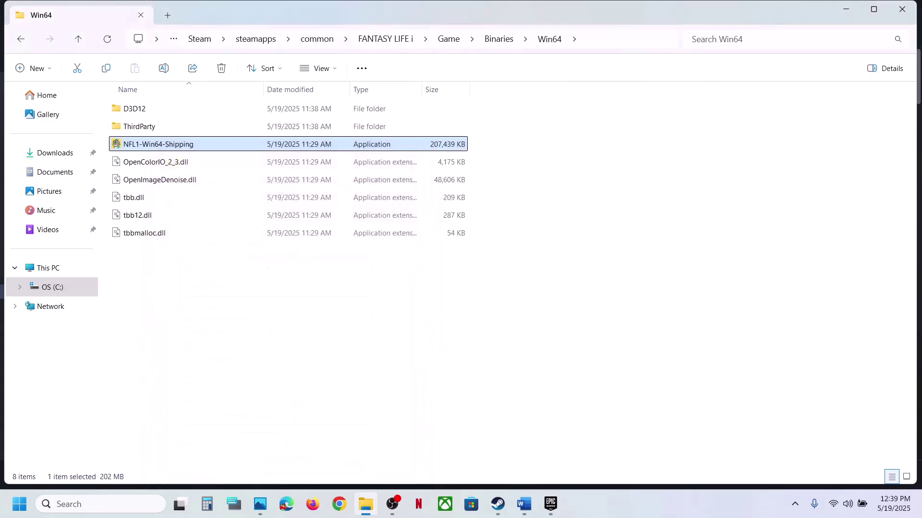
# Step: Find Step 7 in the Word guide, on allowing the game exe through Windows Security, then open Settings
pyautogui.click(902, 10)
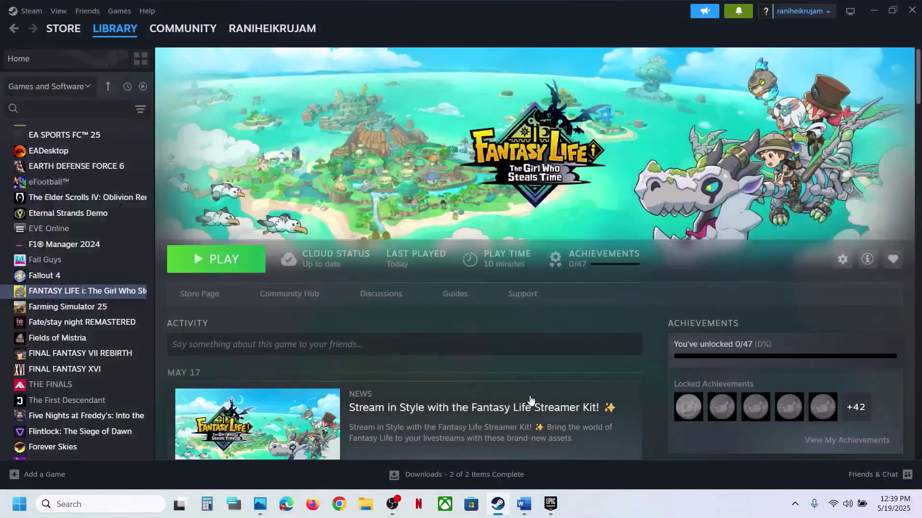
pyautogui.click(523, 504)
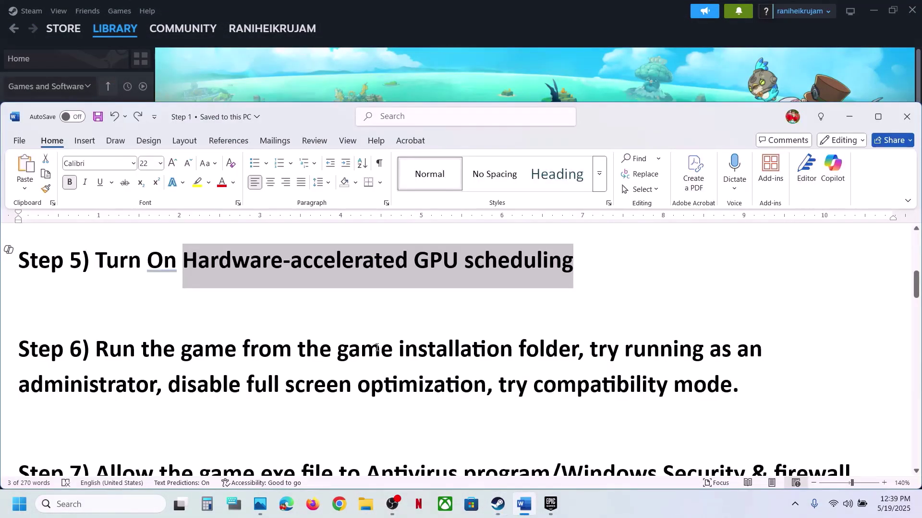
pyautogui.scroll(-2, 377, 348)
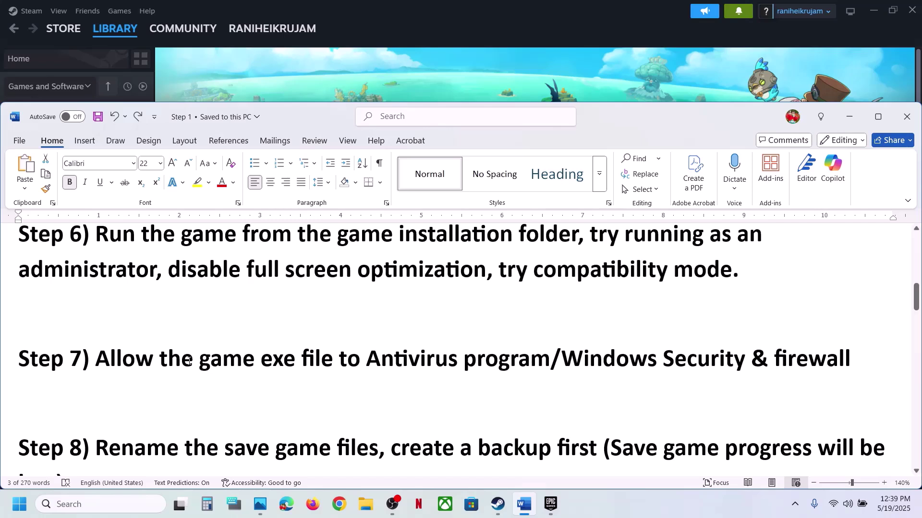
pyautogui.scroll(1, 189, 361)
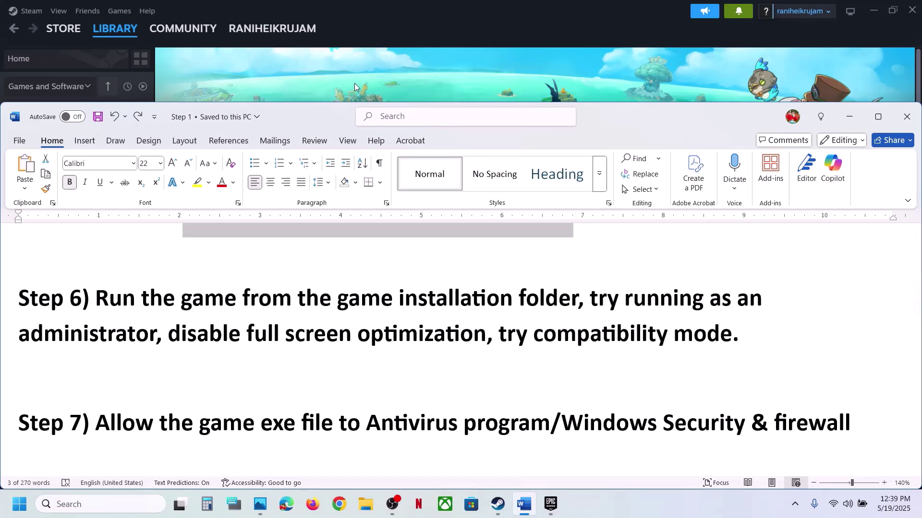
pyautogui.moveTo(159, 430); pyautogui.dragTo(545, 421)
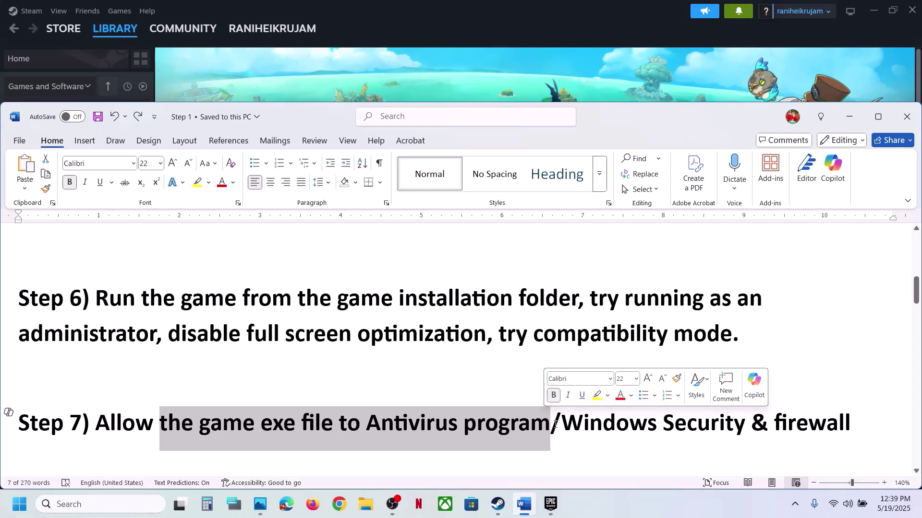
pyautogui.moveTo(550, 421); pyautogui.dragTo(694, 417)
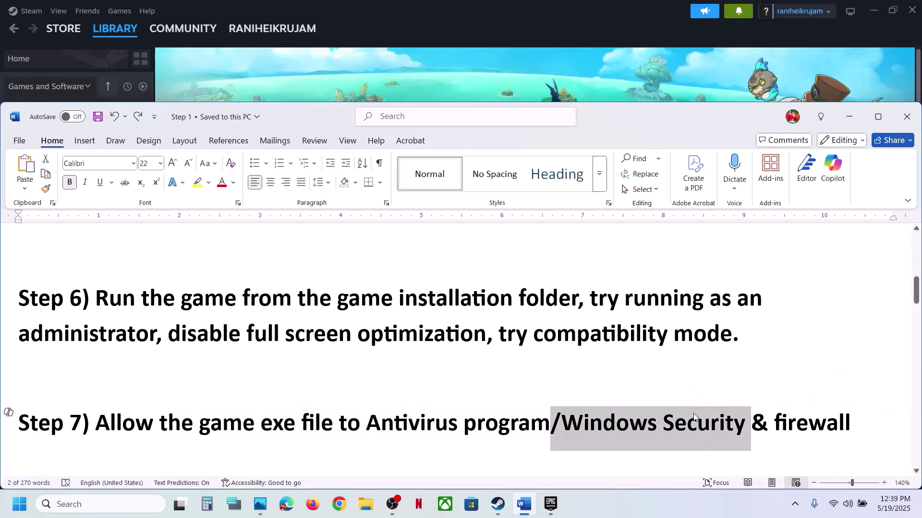
pyautogui.press('super+i')
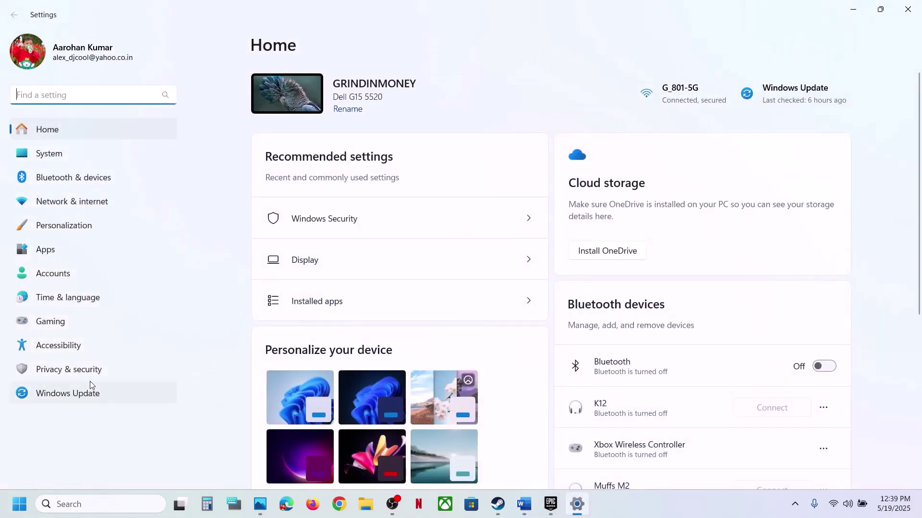
# Step: Go to Windows Security's list of apps allowed through Controlled folder access
pyautogui.click(69, 369)
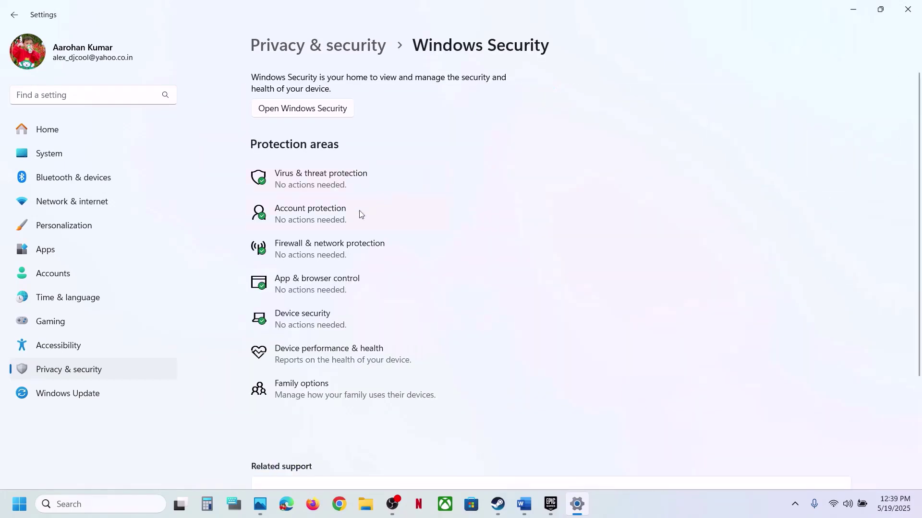
pyautogui.click(320, 186)
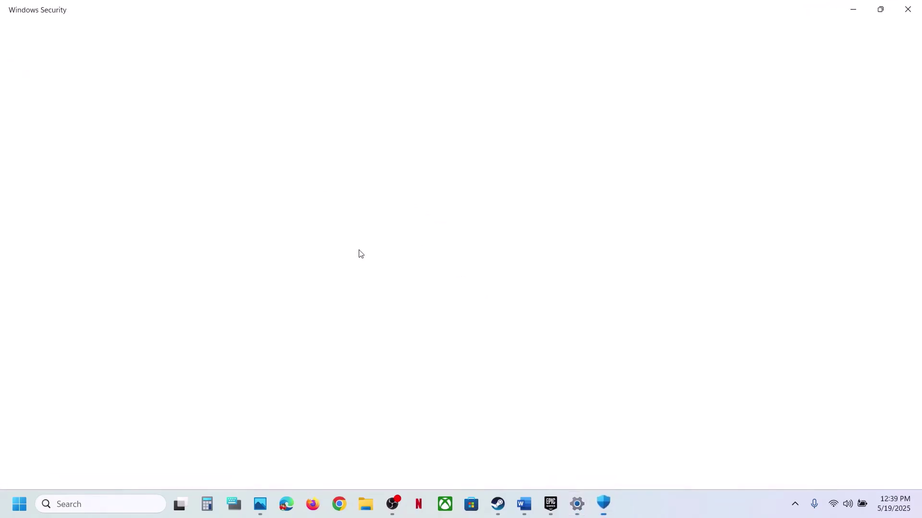
pyautogui.scroll(-2, 359, 255)
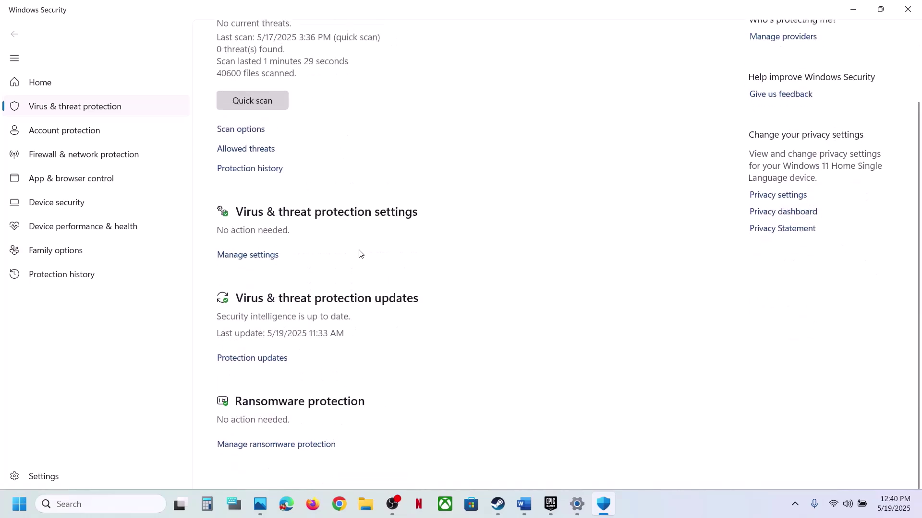
pyautogui.click(288, 450)
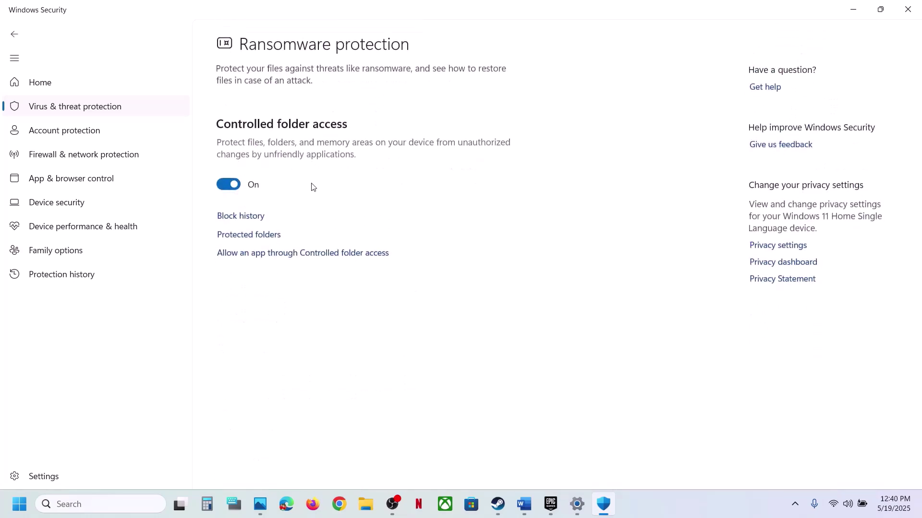
pyautogui.click(262, 255)
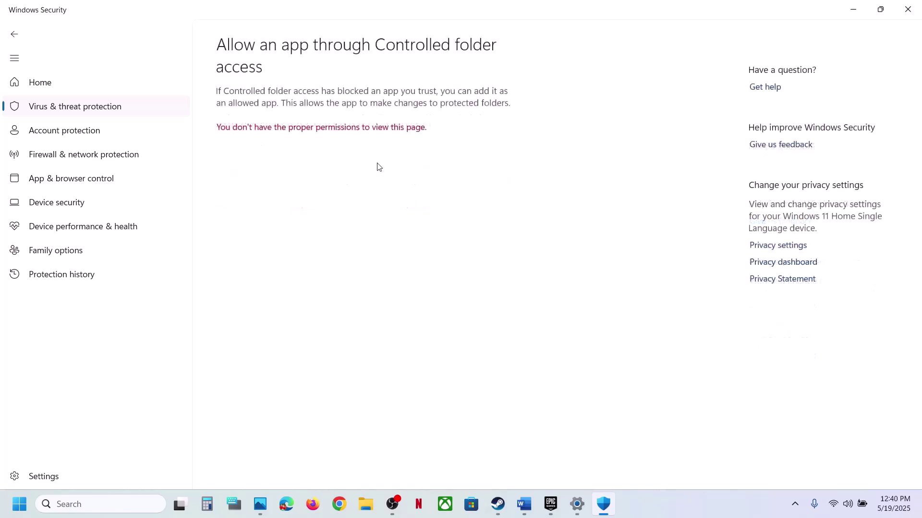
# Step: Add NFL1-Win64-Shipping from FANTASY LIFE i\Game\Binaries\Win64 as an allowed app
pyautogui.click(305, 45)
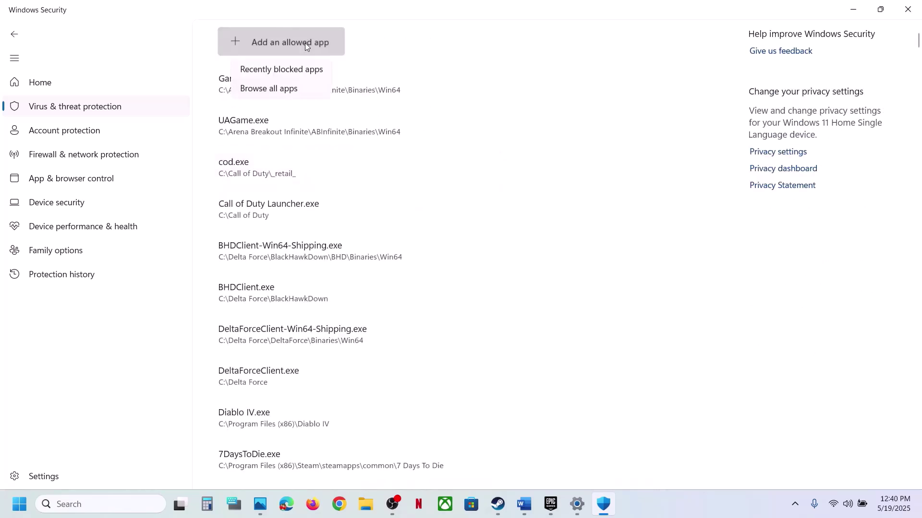
pyautogui.click(300, 91)
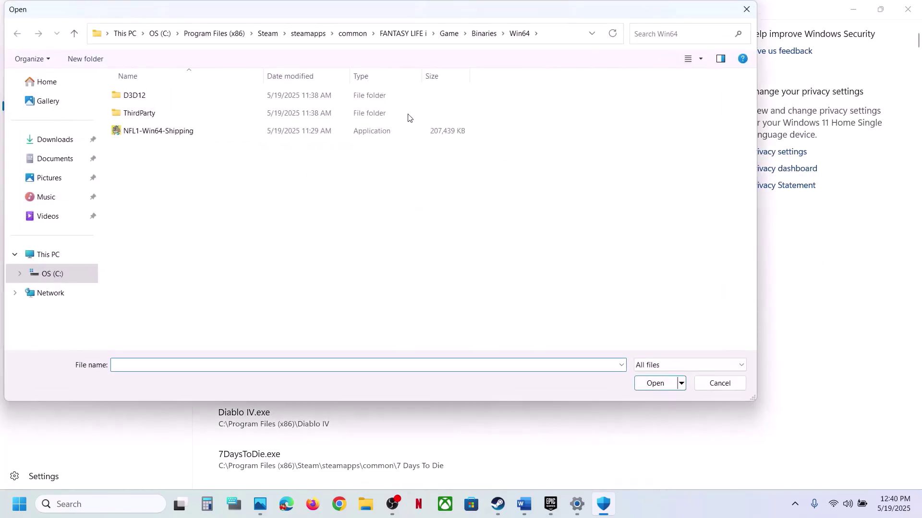
pyautogui.click(353, 34)
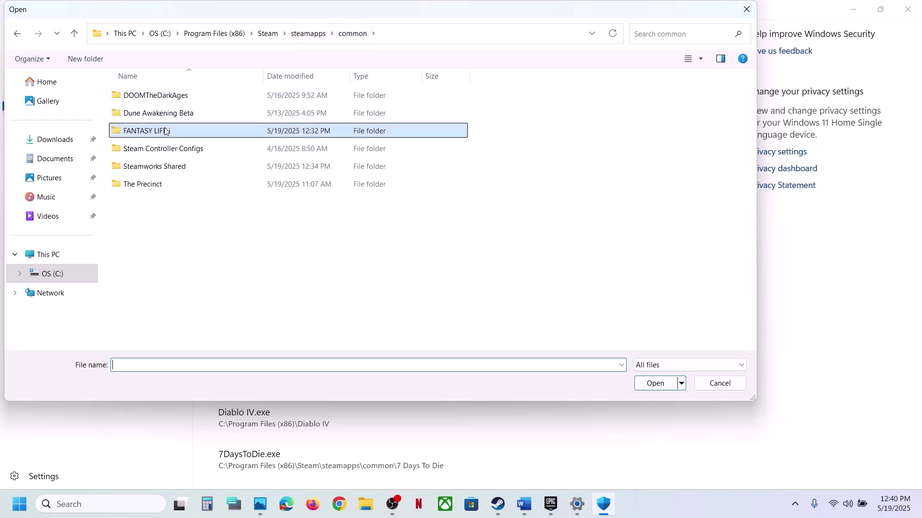
pyautogui.click(402, 41)
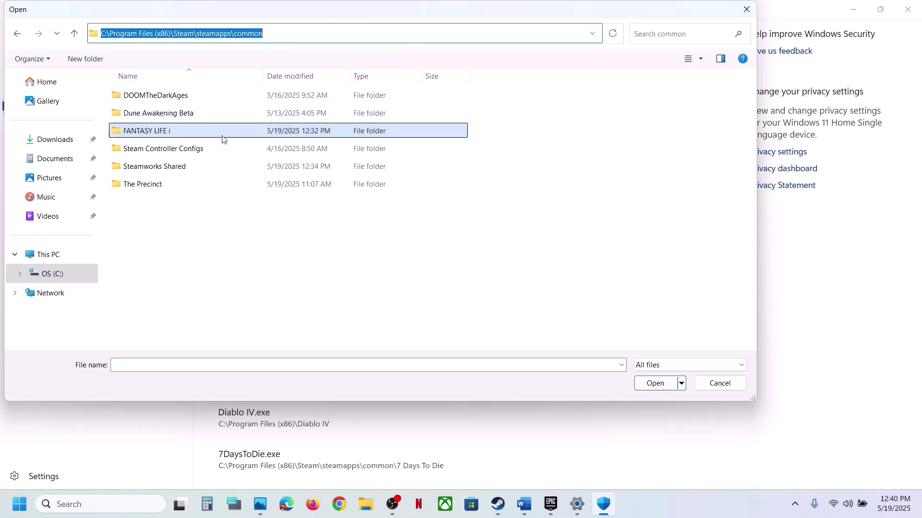
pyautogui.doubleClick(166, 132)
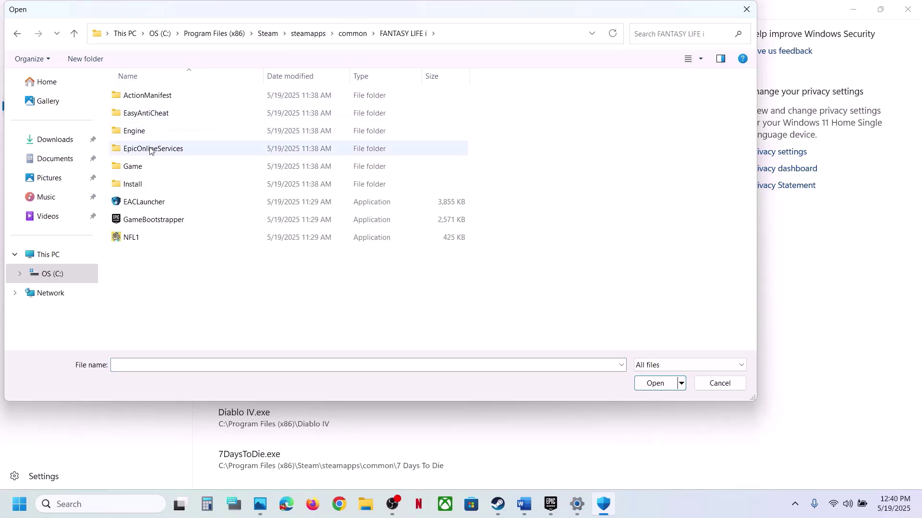
pyautogui.doubleClick(143, 166)
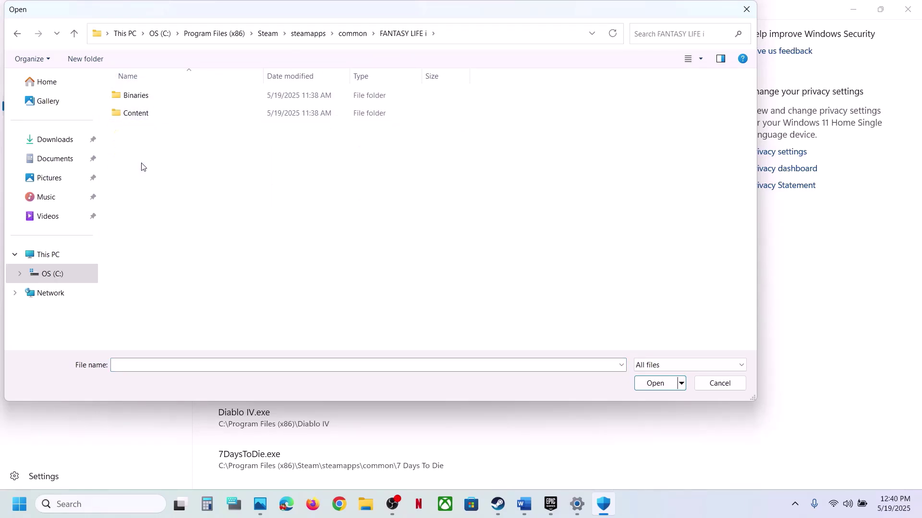
pyautogui.doubleClick(144, 100)
pyautogui.doubleClick(147, 101)
pyautogui.click(180, 131)
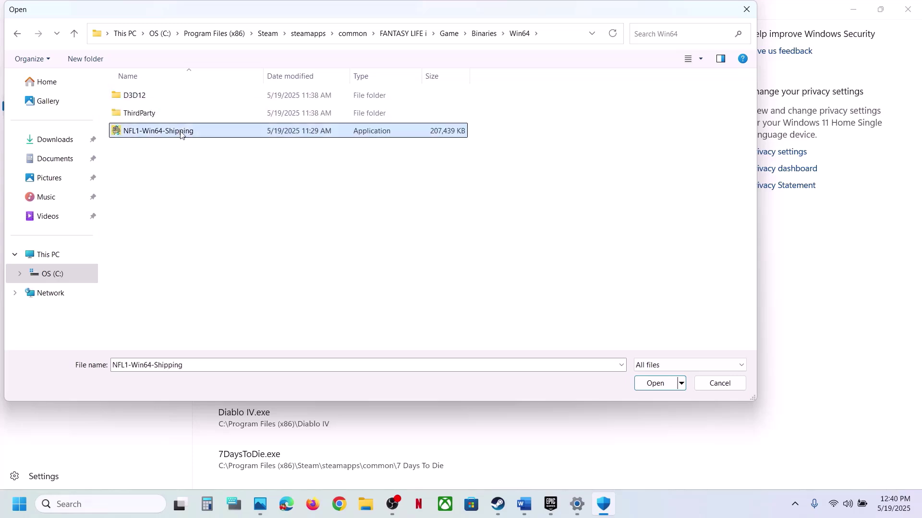
pyautogui.click(650, 382)
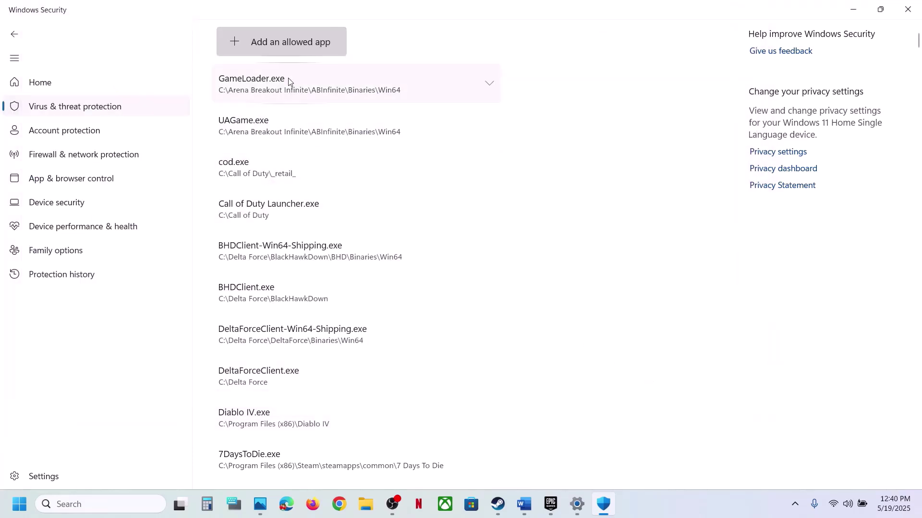
# Step: Add NFL1 from the FANTASY LIFE i folder as another allowed app
pyautogui.click(285, 52)
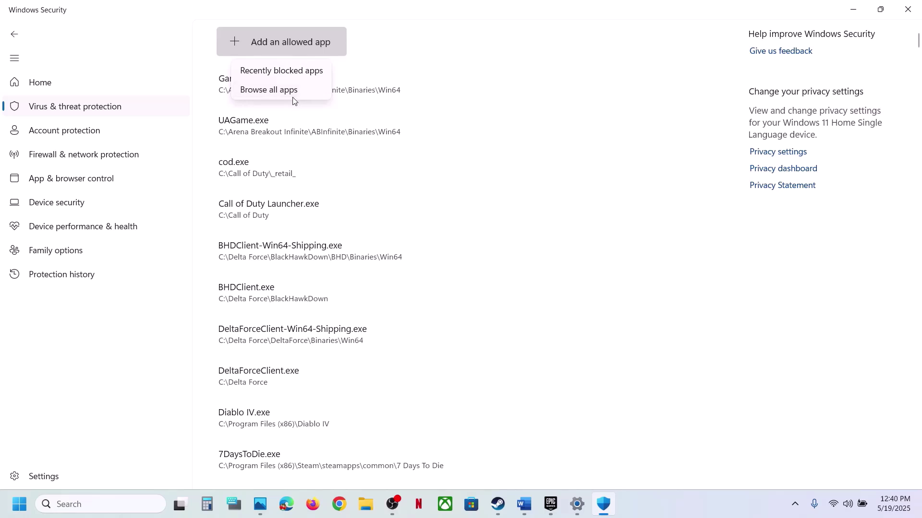
pyautogui.click(290, 94)
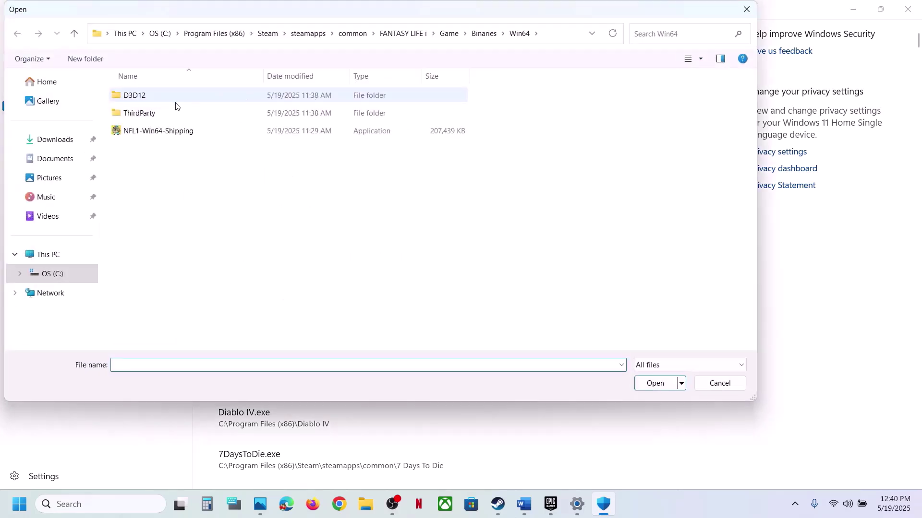
pyautogui.click(74, 34)
pyautogui.click(74, 33)
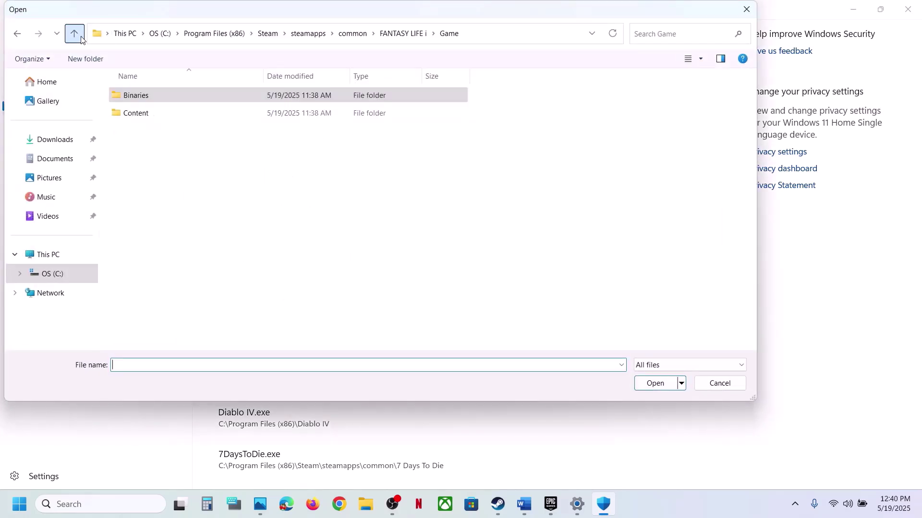
pyautogui.click(79, 38)
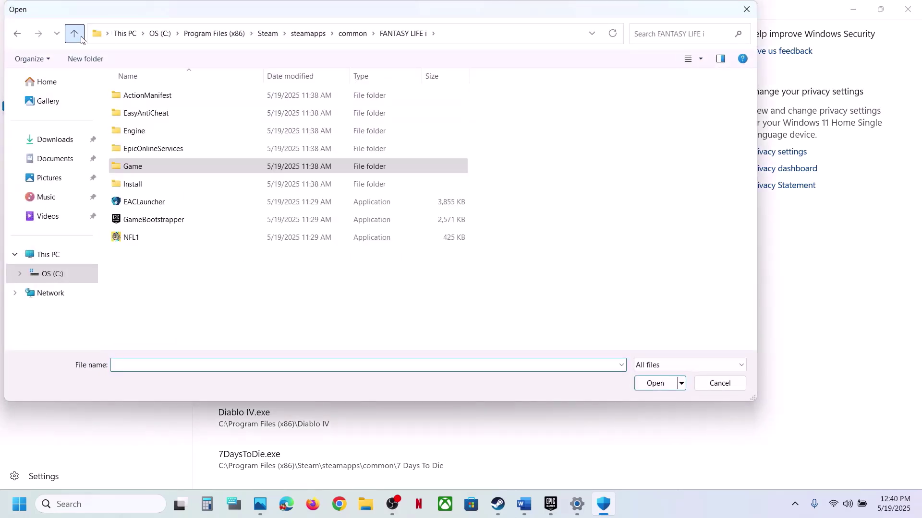
pyautogui.click(132, 243)
pyautogui.click(663, 384)
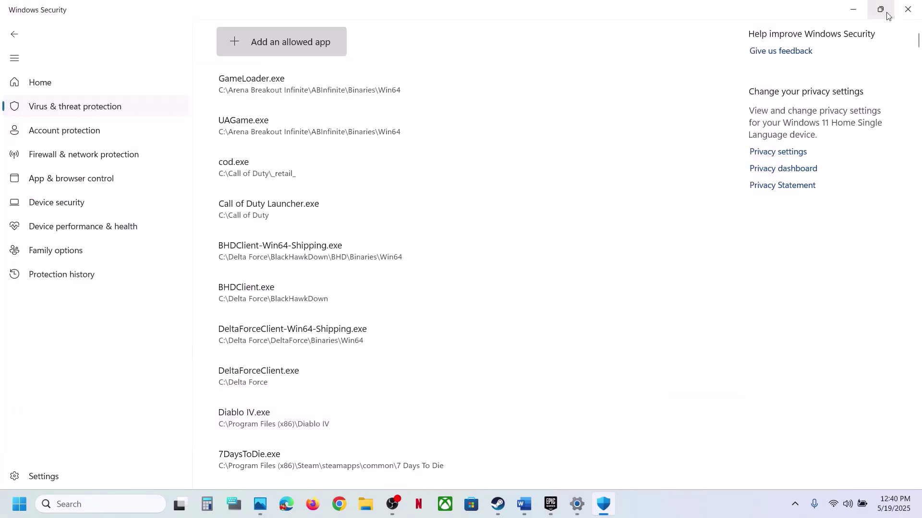
# Step: Open Control Panel's Windows Defender Firewall allowed-apps list and unlock it for changes
pyautogui.click(113, 501)
pyautogui.write('c')
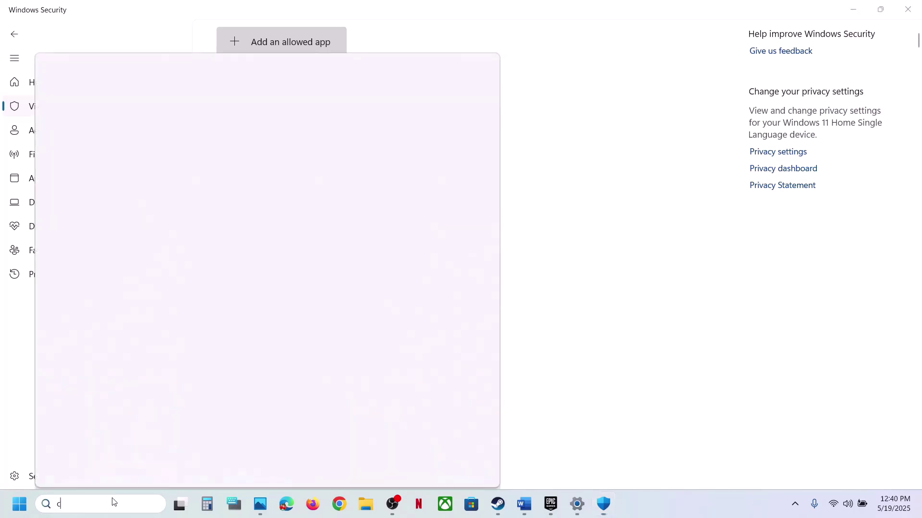
pyautogui.write('ontrol')
pyautogui.press('Return')
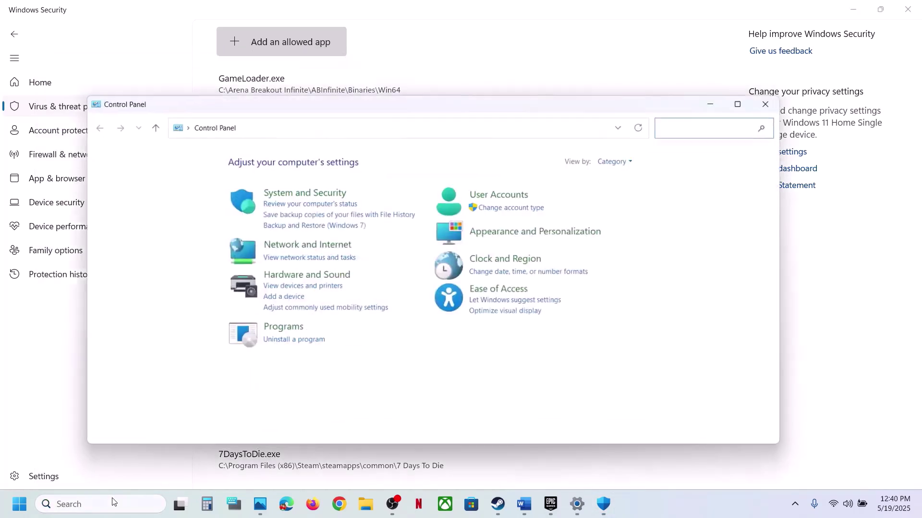
pyautogui.click(312, 194)
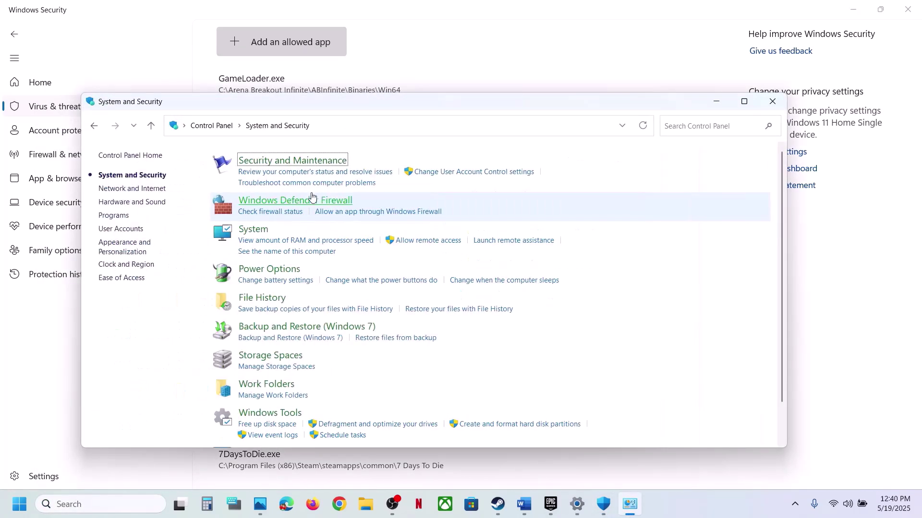
pyautogui.click(305, 200)
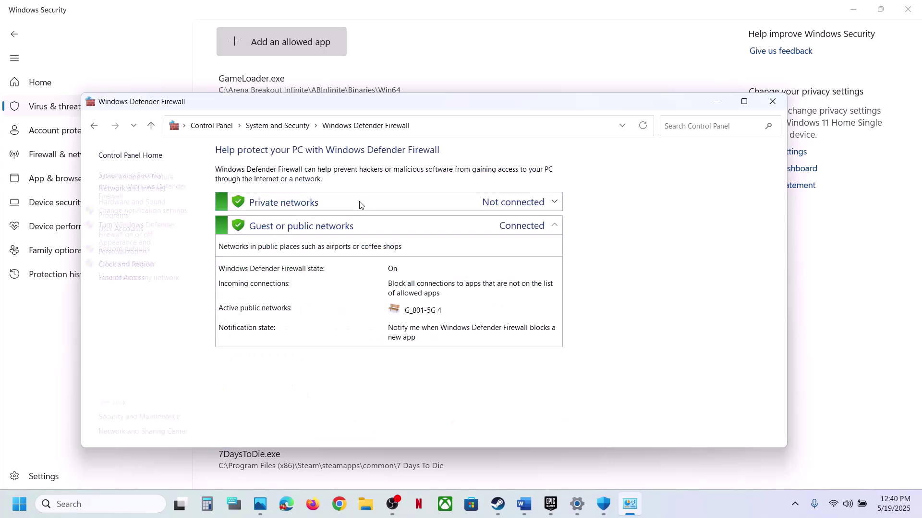
pyautogui.click(153, 186)
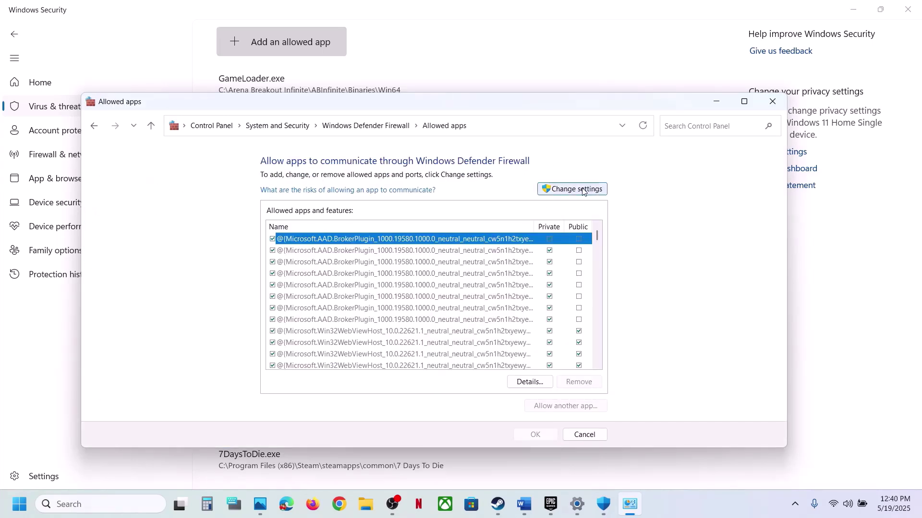
pyautogui.click(584, 190)
# Step: Try adding NFL1-Win64-Shipping as a firewall exception; it is already allowed
pyautogui.click(552, 406)
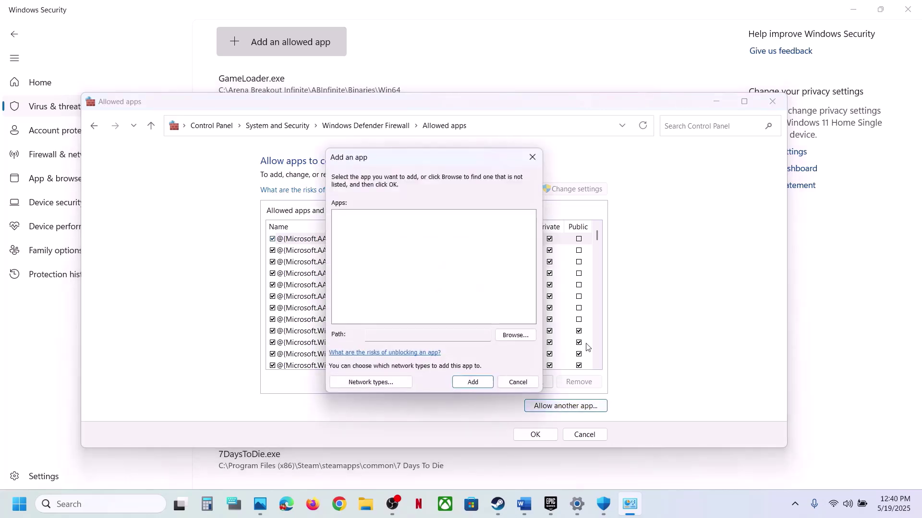
pyautogui.click(515, 335)
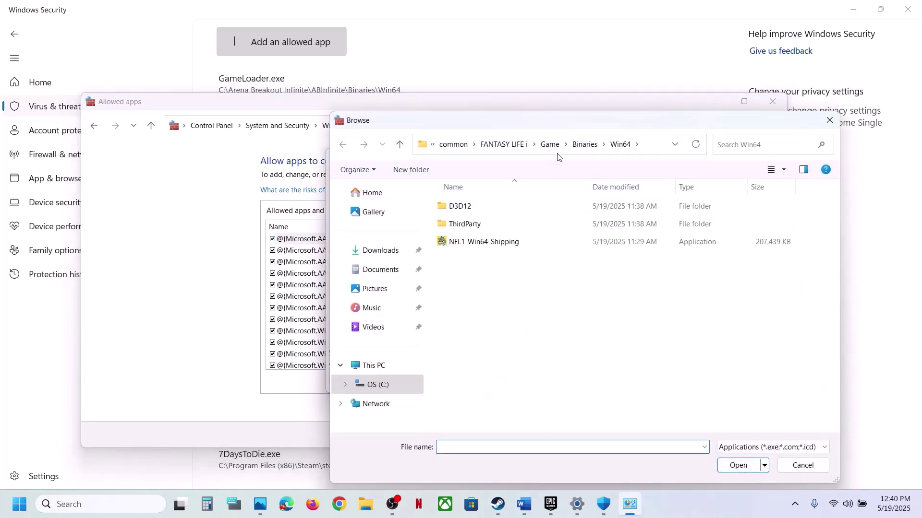
pyautogui.click(544, 149)
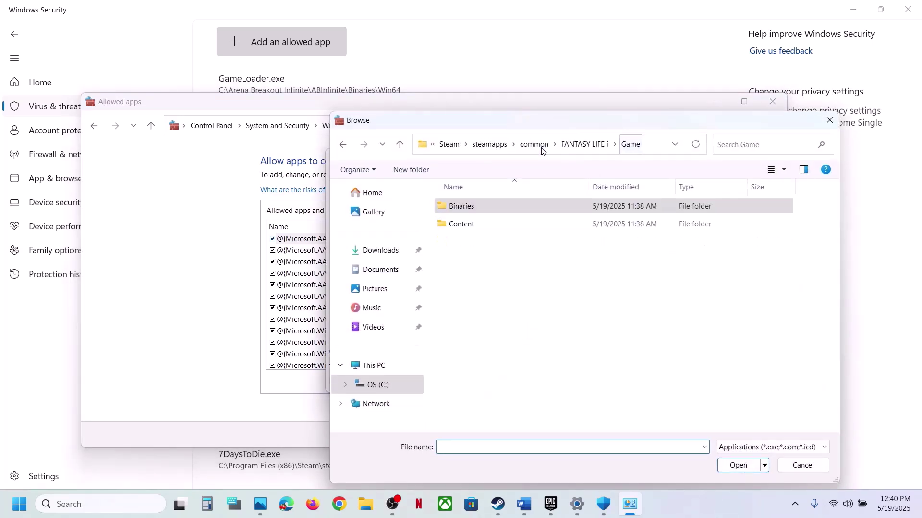
pyautogui.click(486, 211)
pyautogui.doubleClick(484, 211)
pyautogui.doubleClick(484, 211)
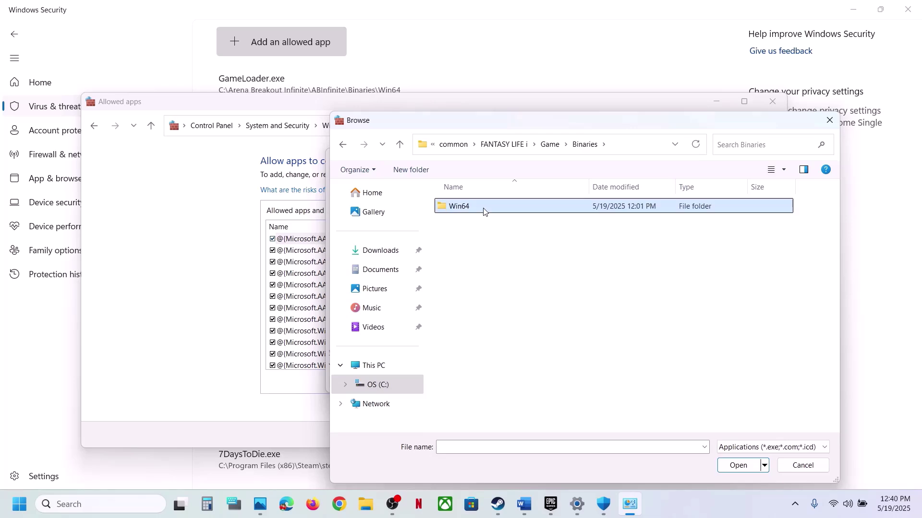
pyautogui.click(480, 243)
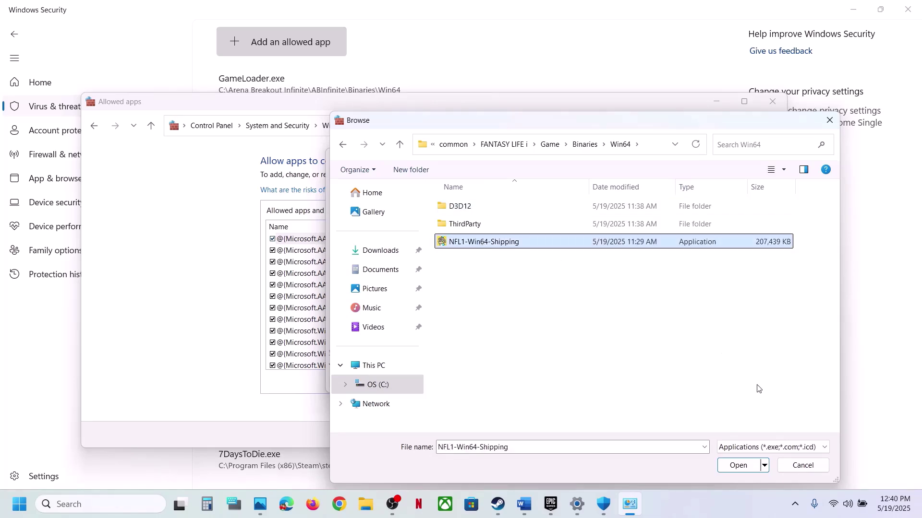
pyautogui.click(739, 465)
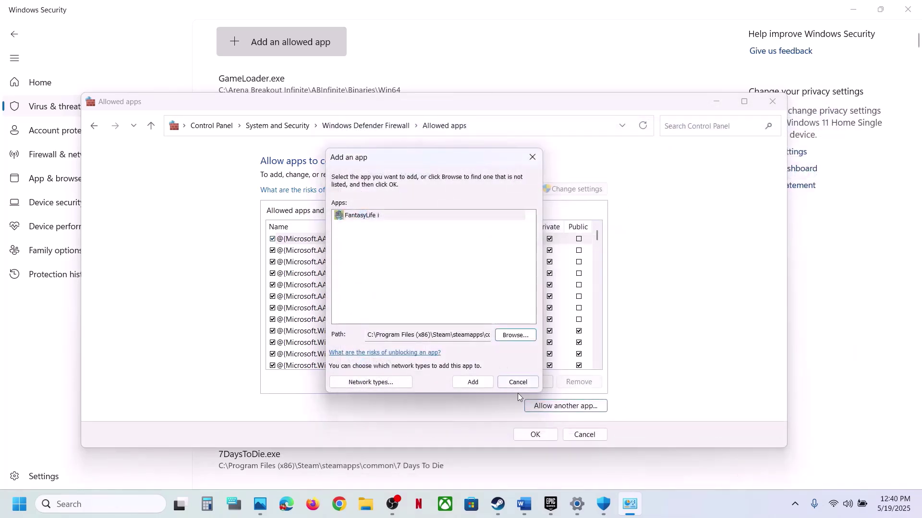
pyautogui.click(476, 384)
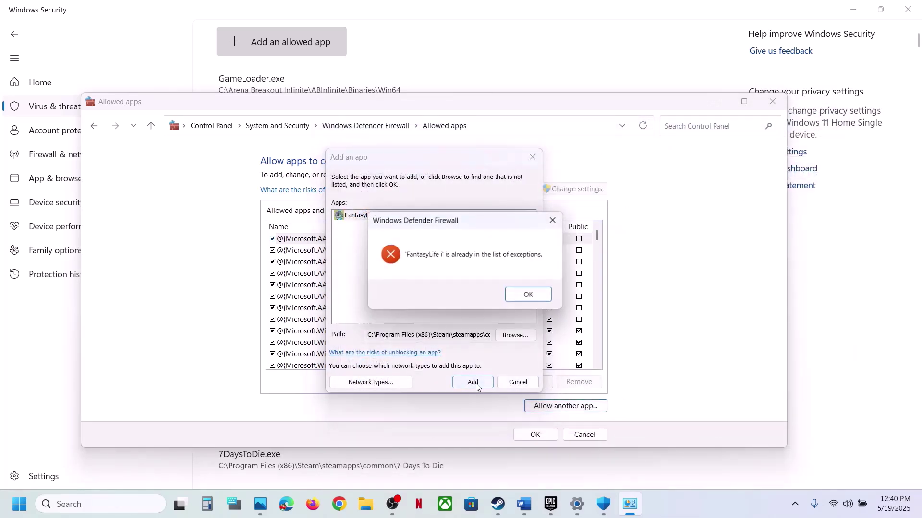
pyautogui.click(526, 294)
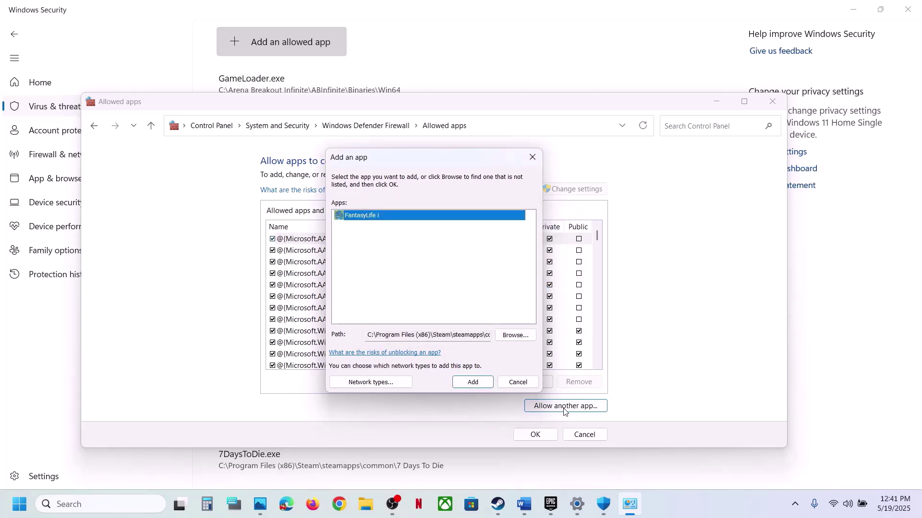
# Step: Try adding NFL1 as a firewall exception, confirm it's already allowed, and close the firewall windows
pyautogui.click(516, 336)
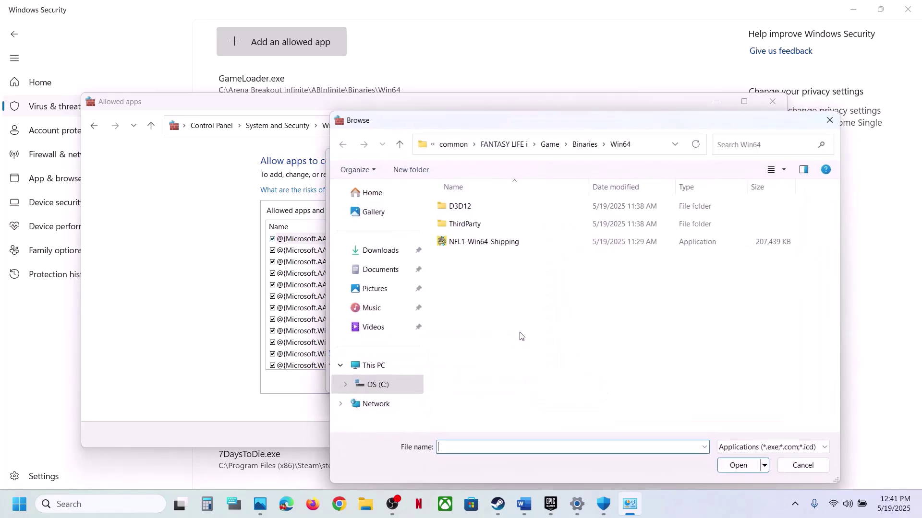
pyautogui.click(403, 146)
pyautogui.click(404, 145)
pyautogui.click(403, 146)
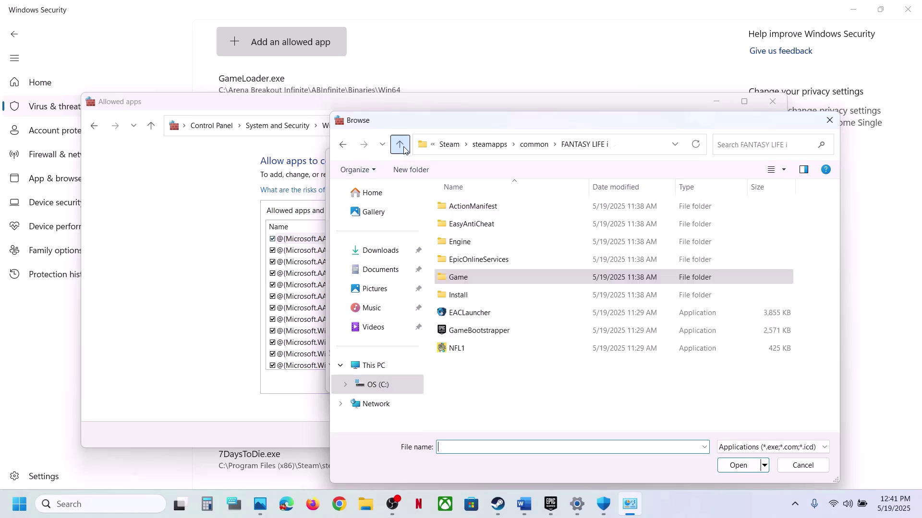
pyautogui.click(477, 350)
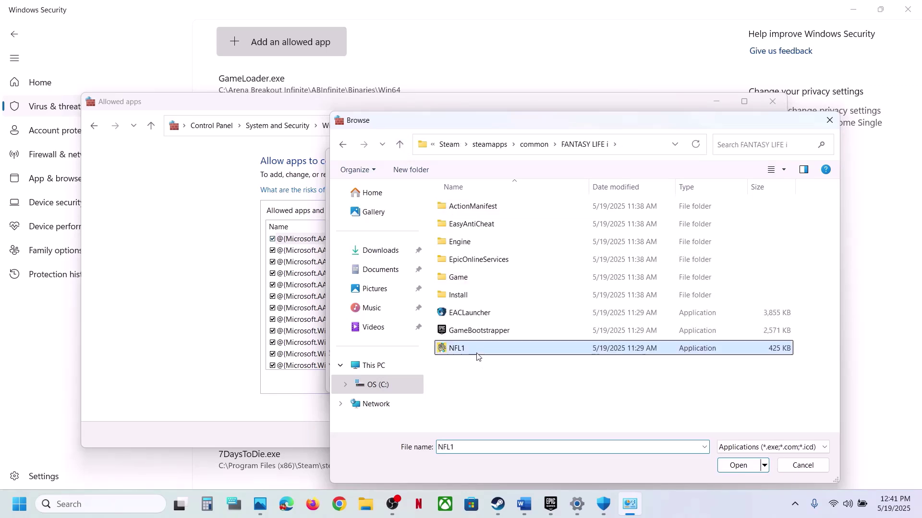
pyautogui.click(737, 465)
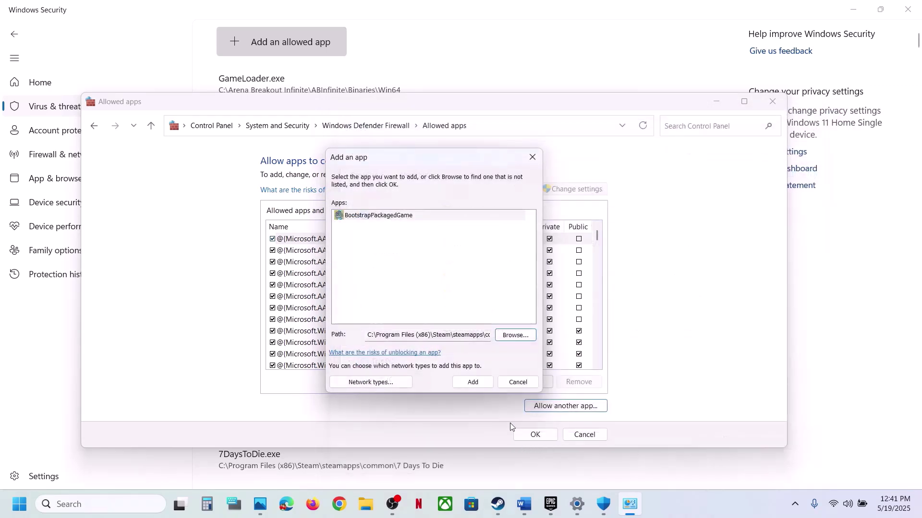
pyautogui.click(474, 384)
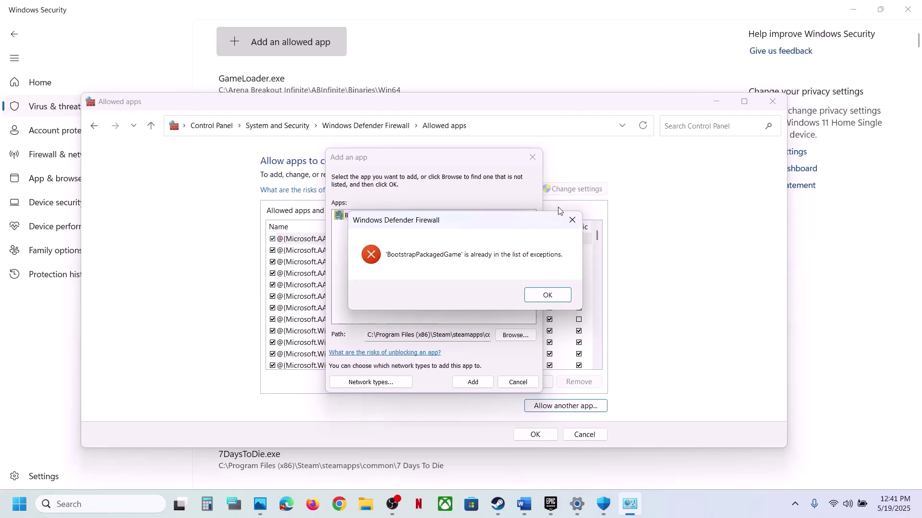
pyautogui.click(558, 300)
pyautogui.click(533, 157)
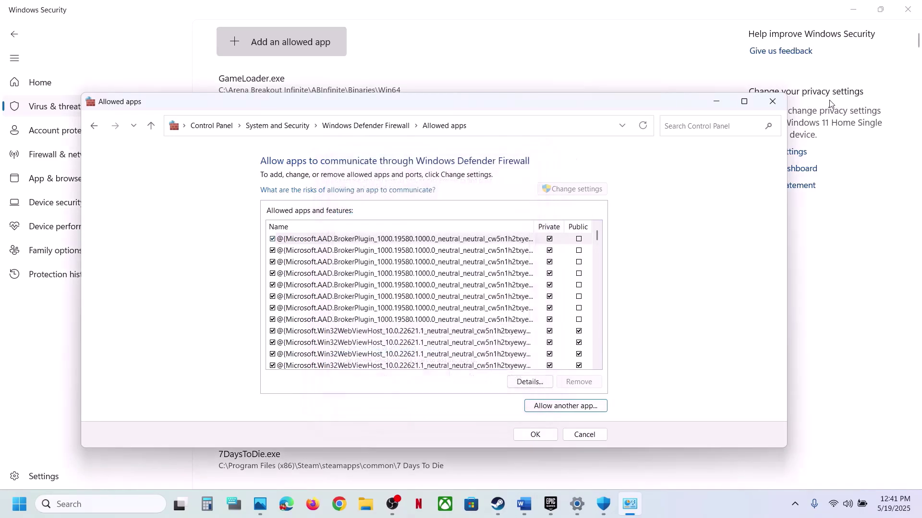
pyautogui.click(772, 101)
# Step: Close Windows Security and Settings and scroll the guide to Step 8
pyautogui.click(915, 4)
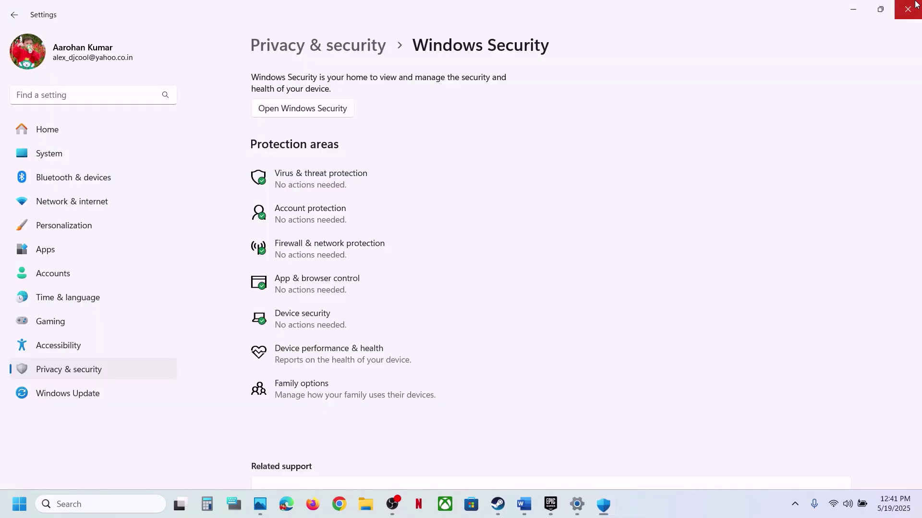
pyautogui.click(908, 7)
pyautogui.scroll(-3, 528, 257)
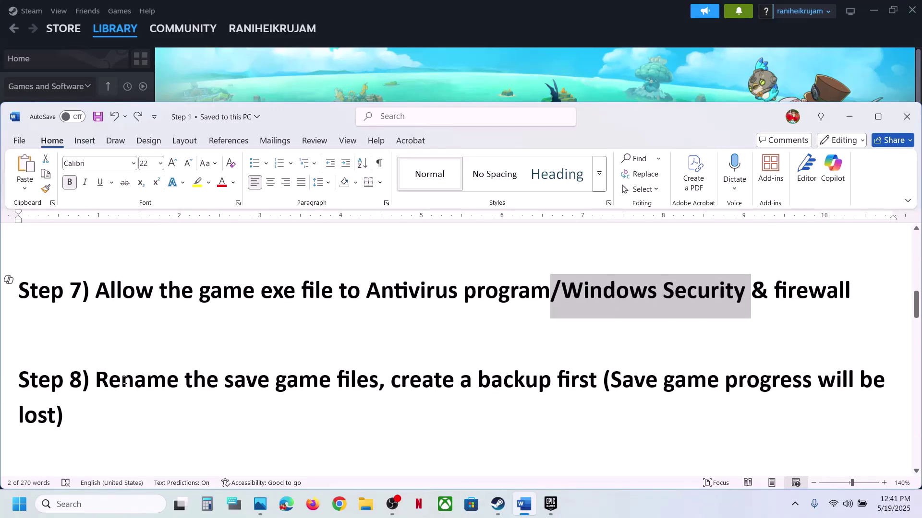
pyautogui.moveTo(164, 376); pyautogui.dragTo(331, 382)
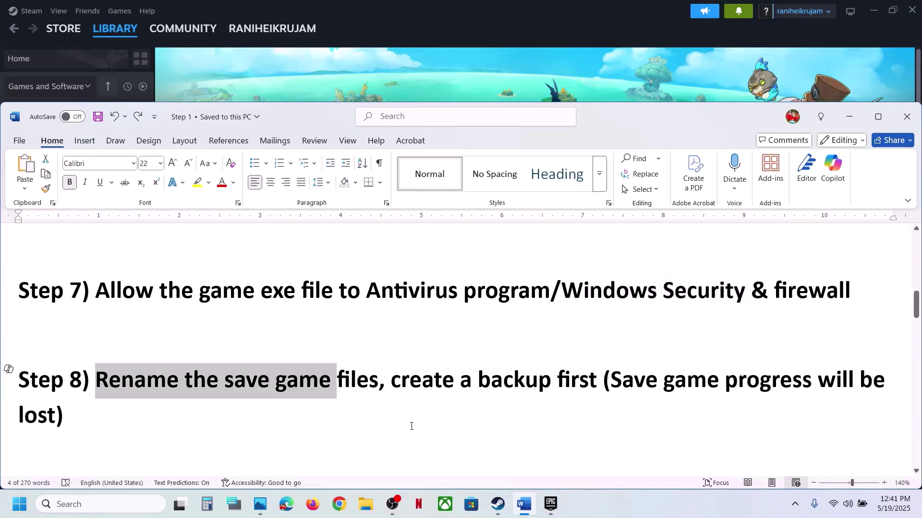
# Step: Read Step 8 on renaming the save game files and its warning about lost save progress
pyautogui.click(367, 494)
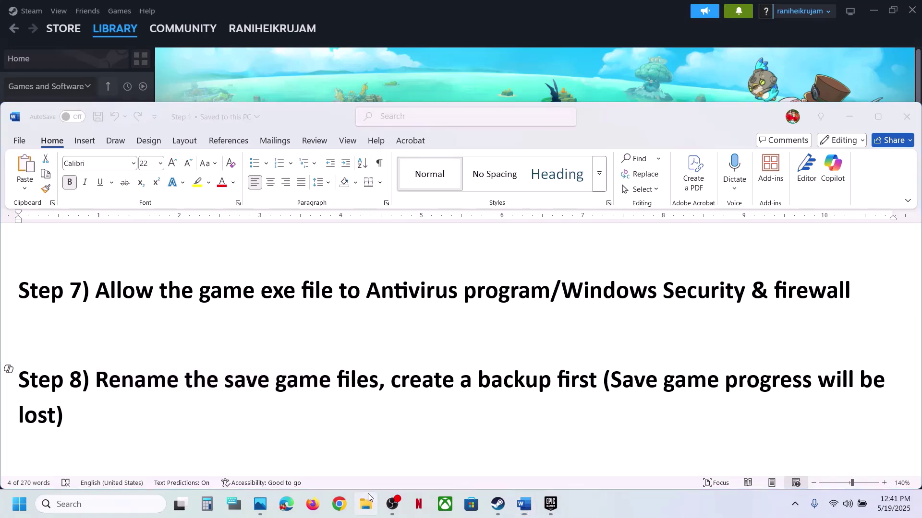
pyautogui.click(368, 494)
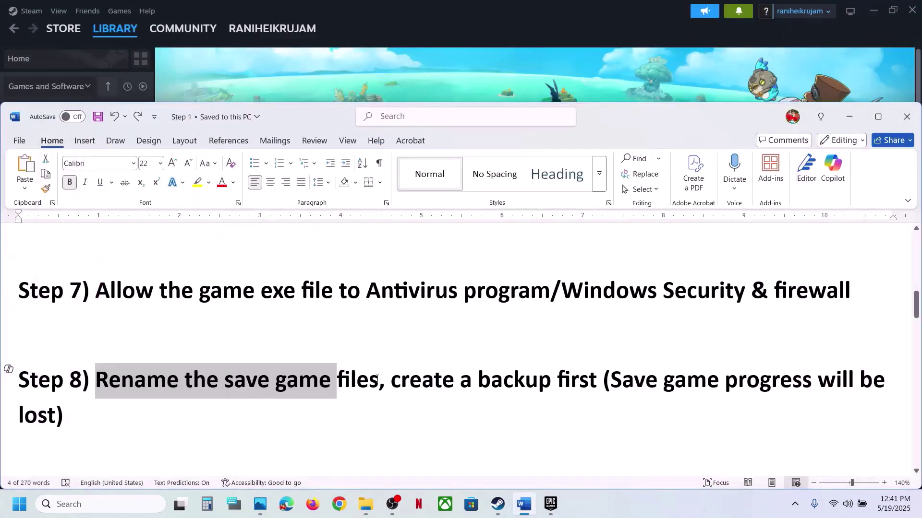
pyautogui.moveTo(618, 386); pyautogui.dragTo(294, 418)
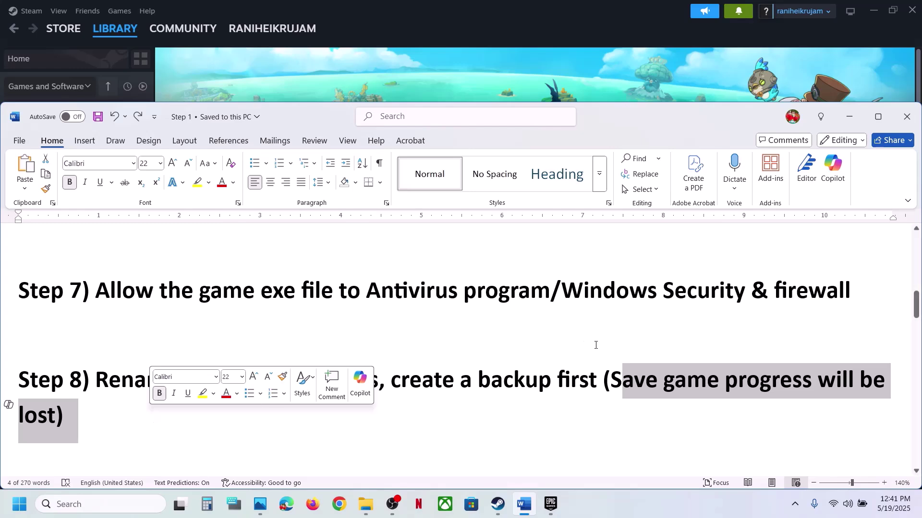
pyautogui.click(490, 380)
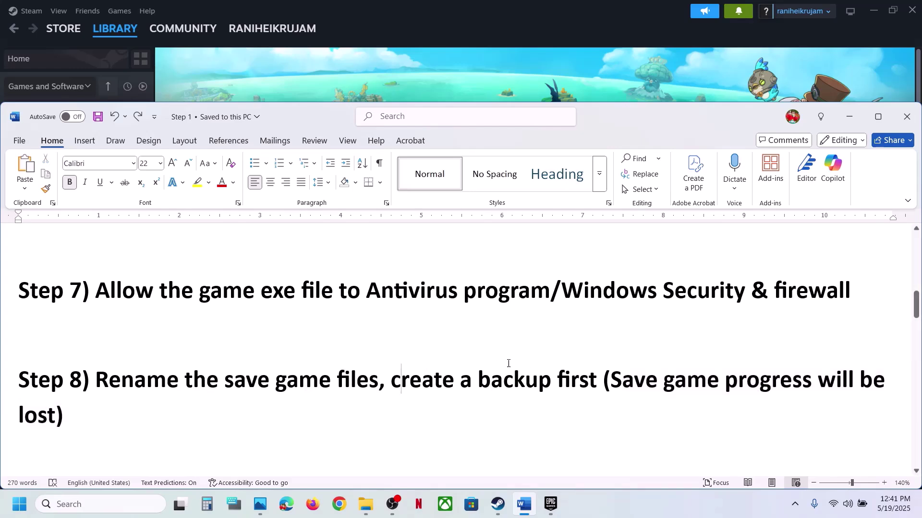
pyautogui.moveTo(457, 380); pyautogui.dragTo(8, 369)
pyautogui.click(570, 379)
# Step: Open the AppData folder under C:\Users in the user's profile
pyautogui.moveTo(365, 504)
pyautogui.click(366, 462)
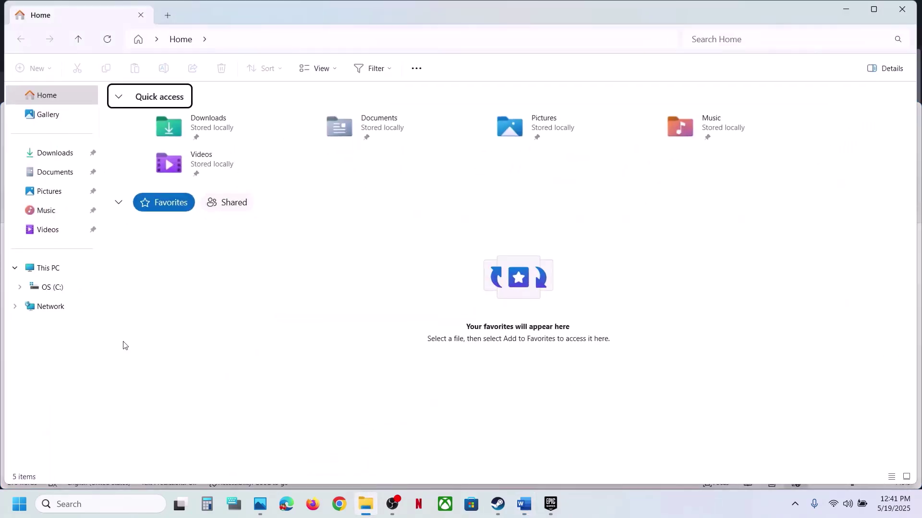
pyautogui.click(48, 268)
pyautogui.doubleClick(172, 124)
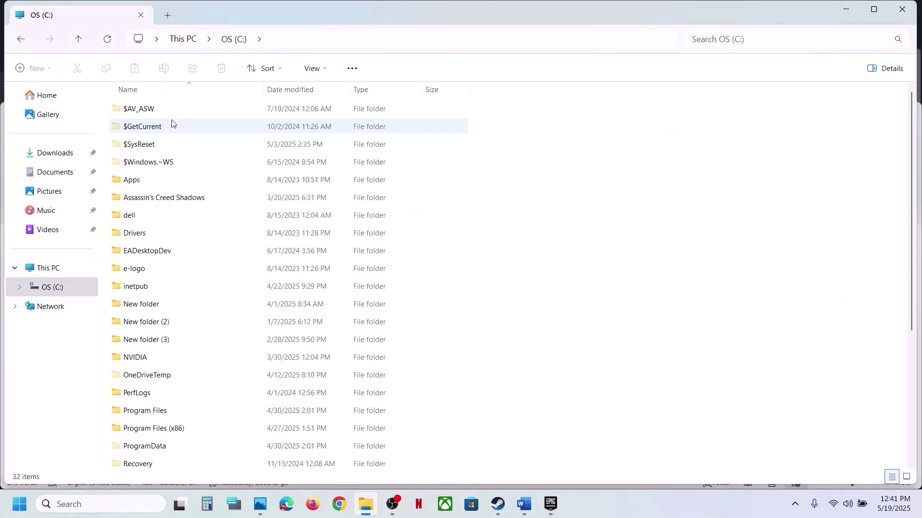
pyautogui.scroll(-4, 176, 219)
pyautogui.doubleClick(144, 325)
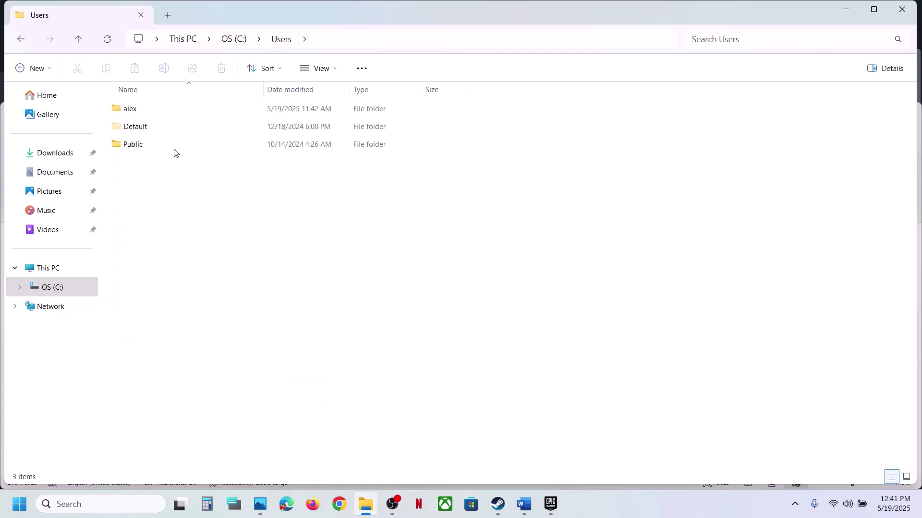
pyautogui.click(148, 106)
pyautogui.doubleClick(149, 106)
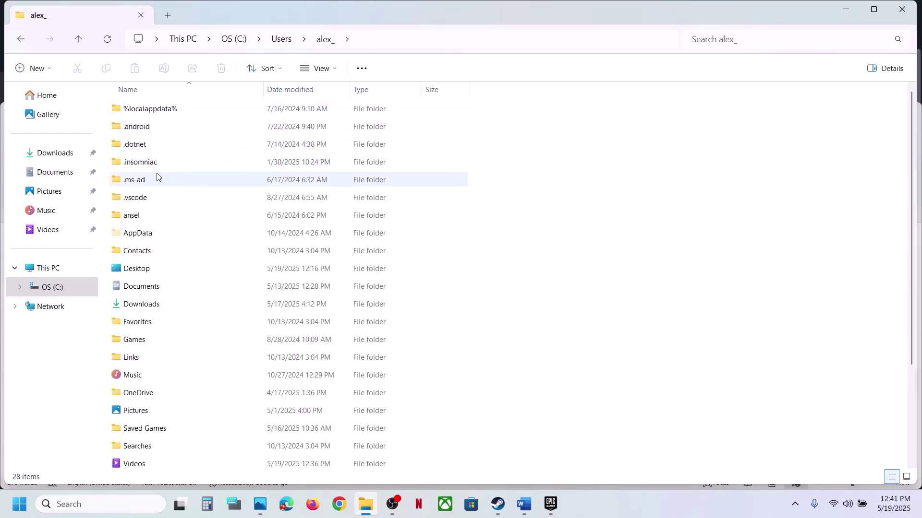
pyautogui.click(149, 233)
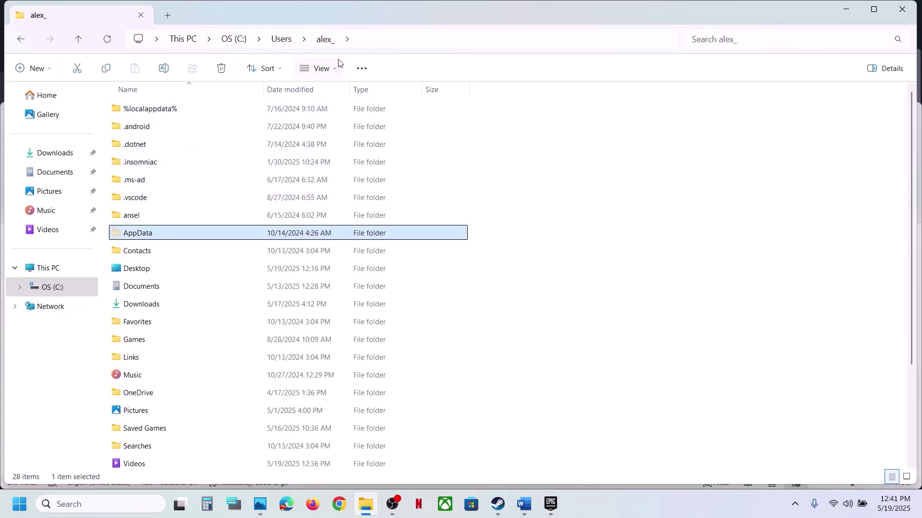
pyautogui.click(321, 69)
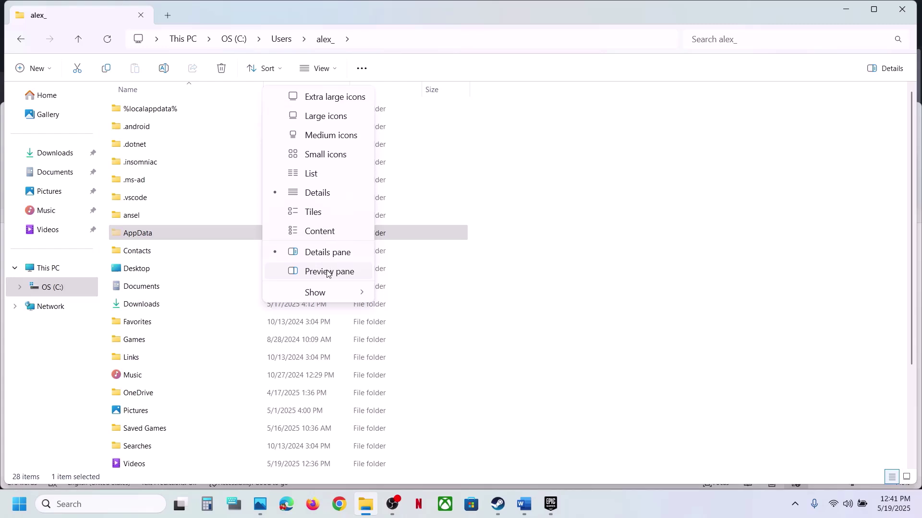
pyautogui.moveTo(324, 293)
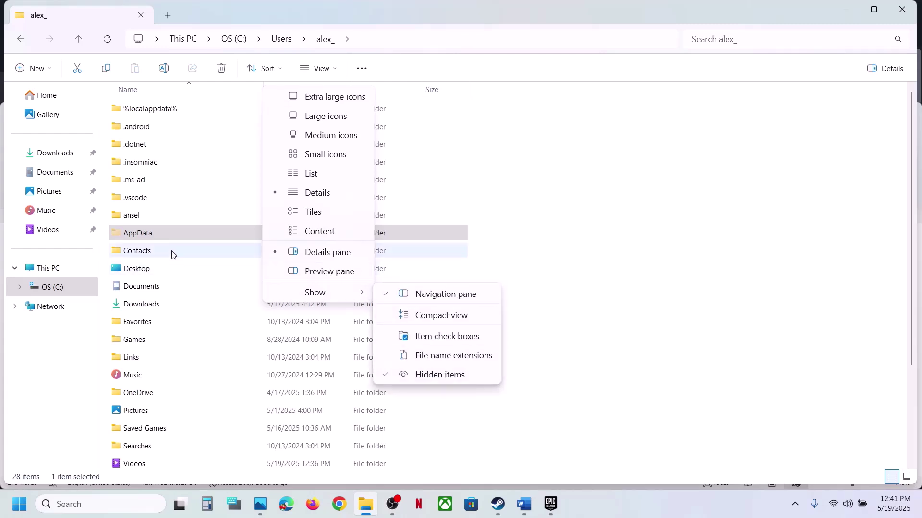
pyautogui.doubleClick(163, 238)
# Step: In AppData\Local, start renaming Game.old but keep its name unchanged
pyautogui.doubleClick(132, 109)
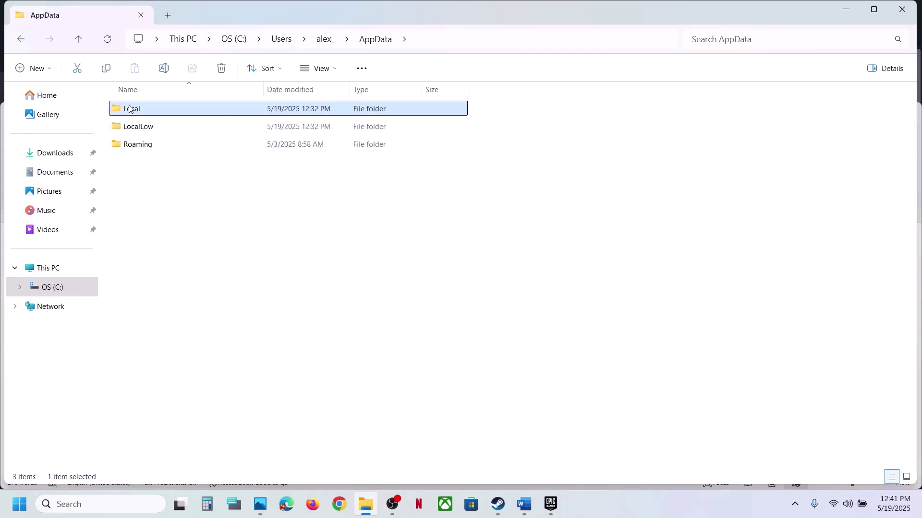
pyautogui.click(158, 218)
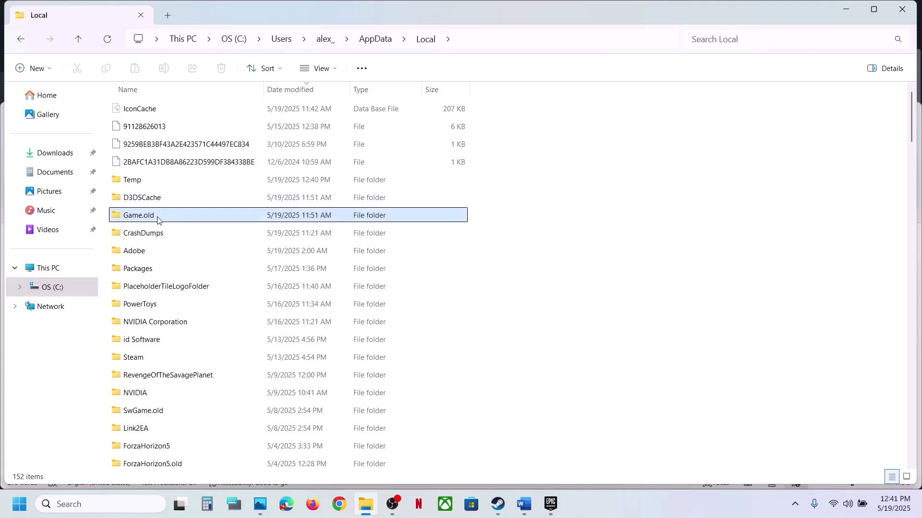
pyautogui.rightClick(157, 220)
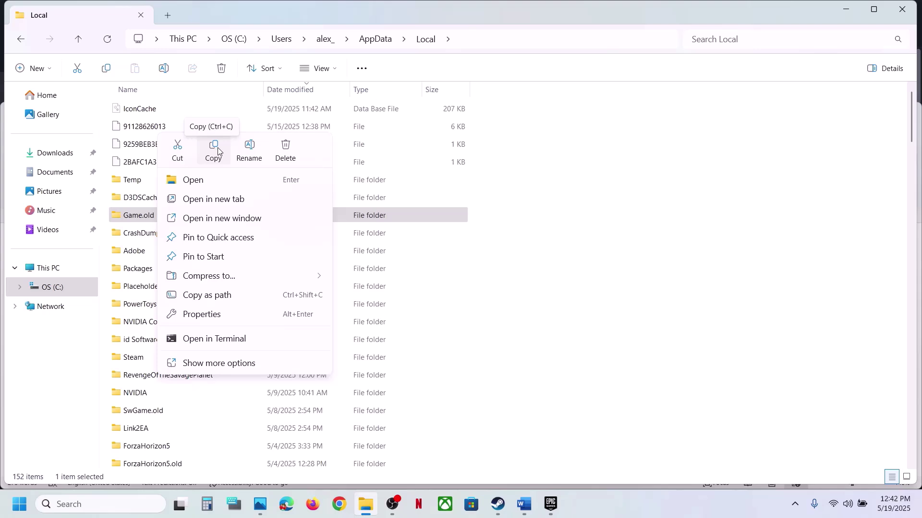
pyautogui.click(247, 153)
pyautogui.click(161, 212)
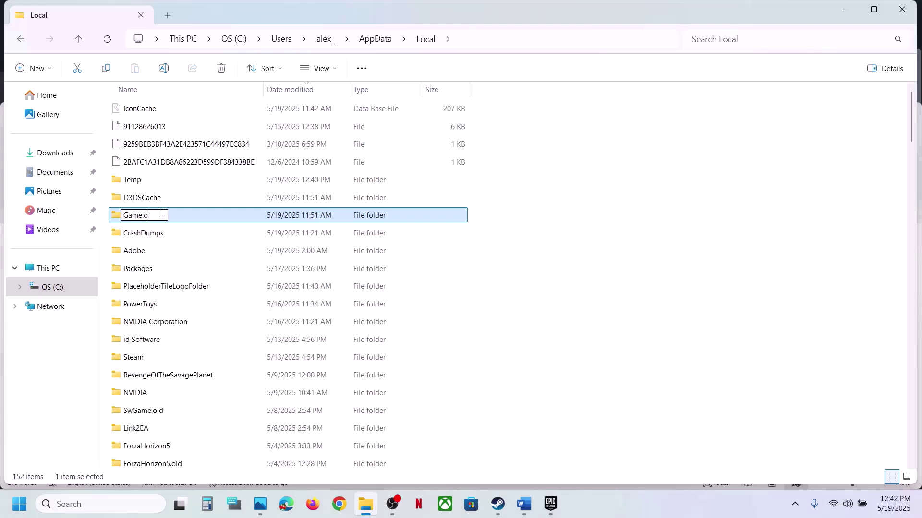
pyautogui.click(687, 314)
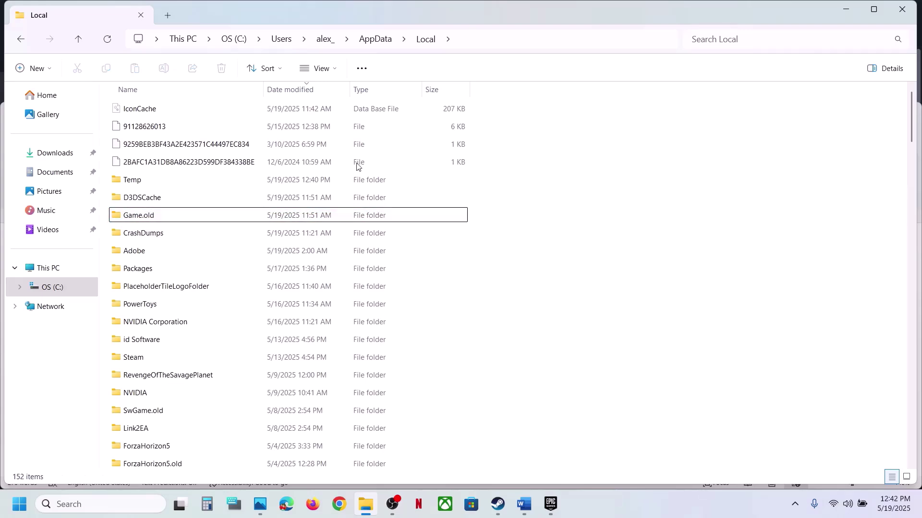
# Step: Open AppData\LocalLow and locate the LEVEL5 Inc_.old folder
pyautogui.click(77, 39)
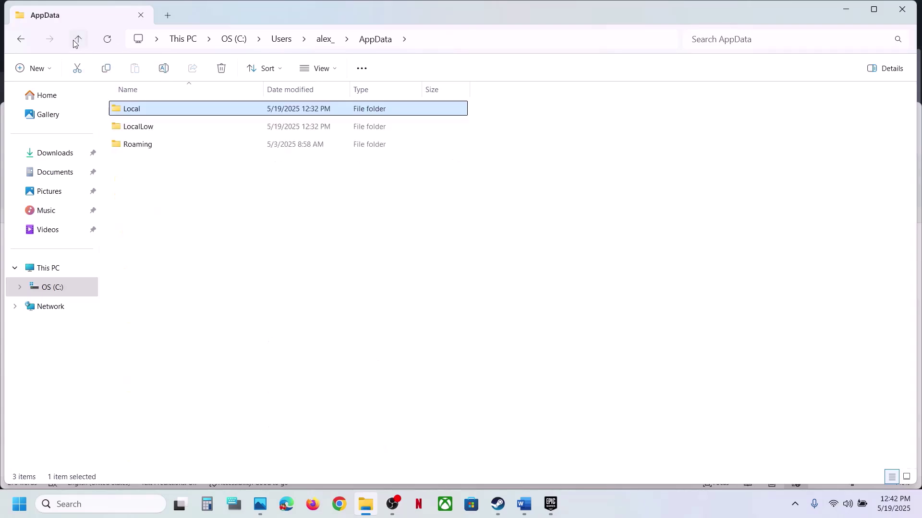
pyautogui.click(76, 40)
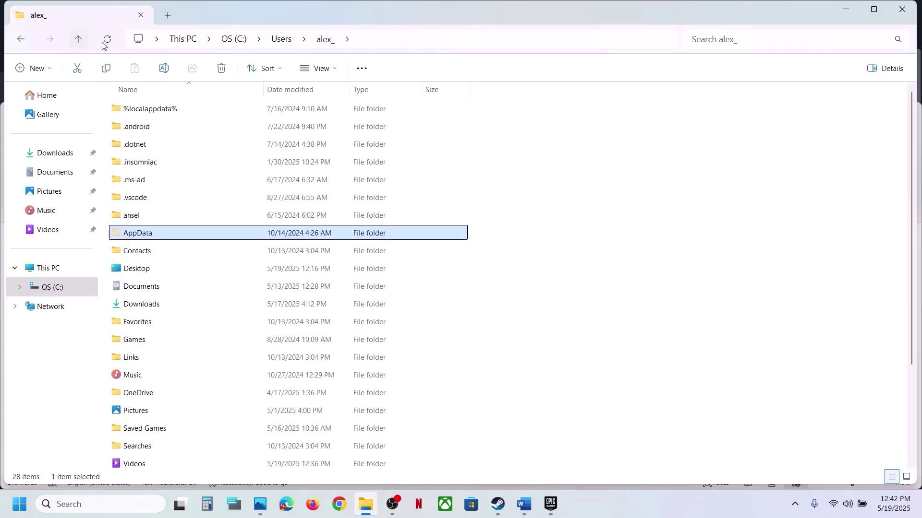
pyautogui.doubleClick(151, 240)
pyautogui.doubleClick(147, 132)
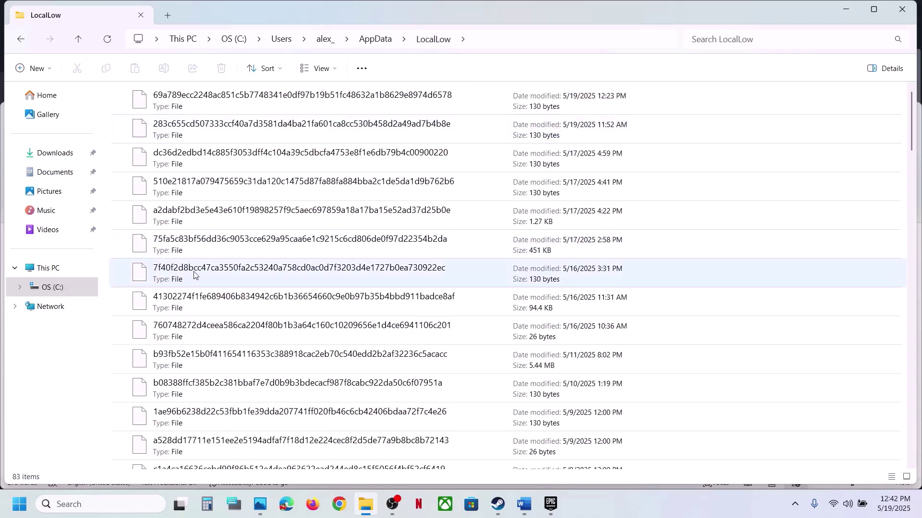
pyautogui.scroll(-10, 194, 272)
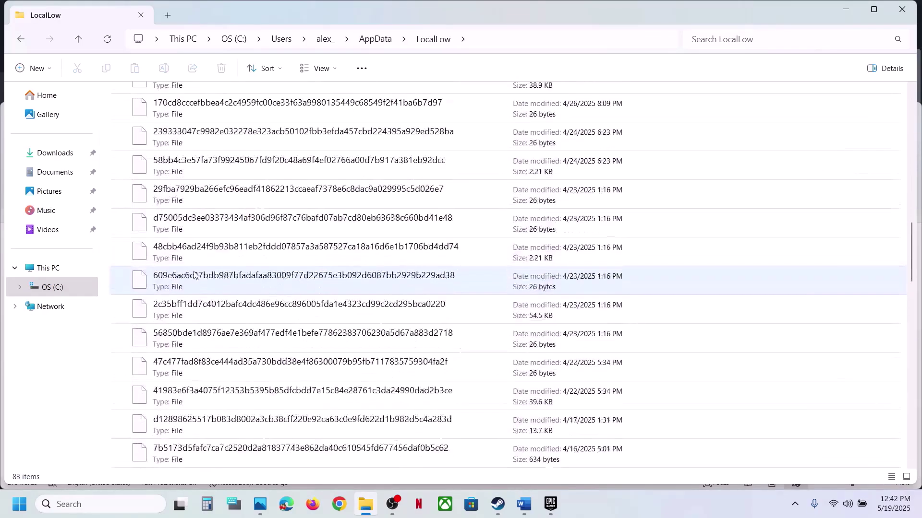
pyautogui.scroll(-6, 194, 273)
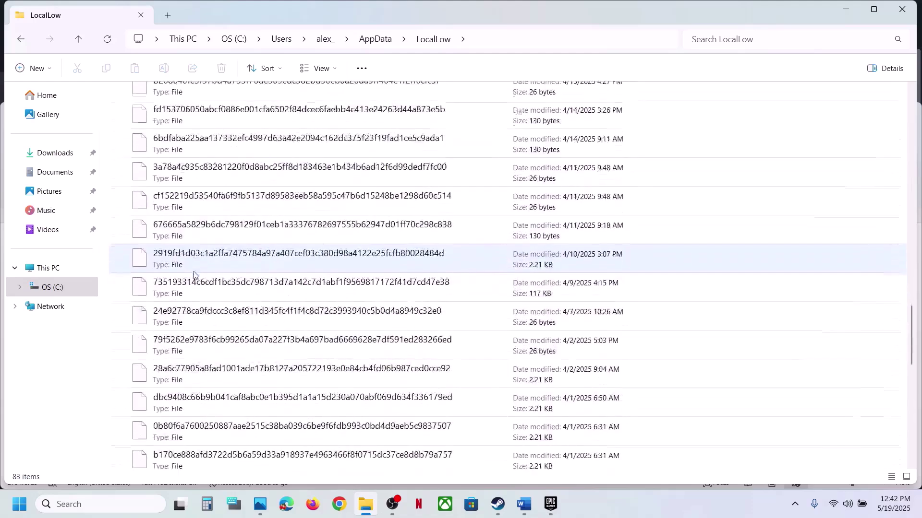
pyautogui.scroll(-4, 194, 273)
pyautogui.scroll(1, 178, 299)
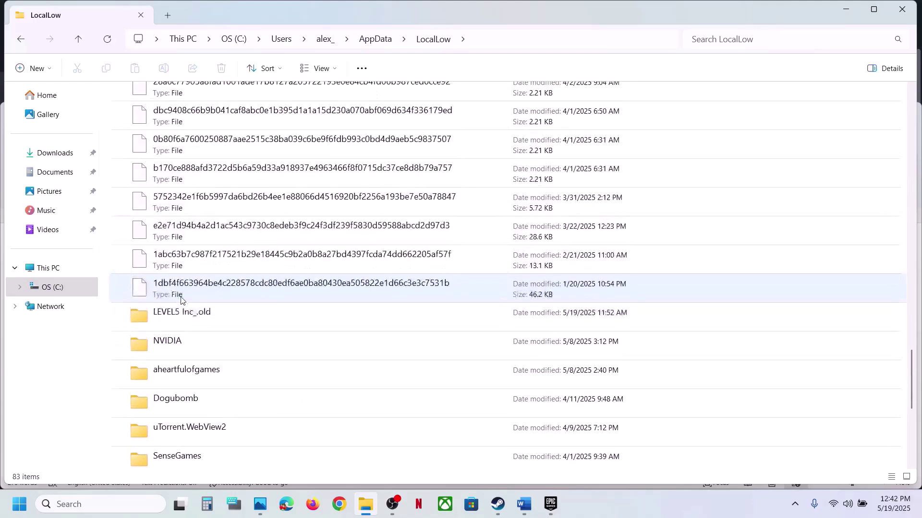
# Step: Rename the LEVEL5 folder to end in '_old' and close File Explorer
pyautogui.rightClick(182, 323)
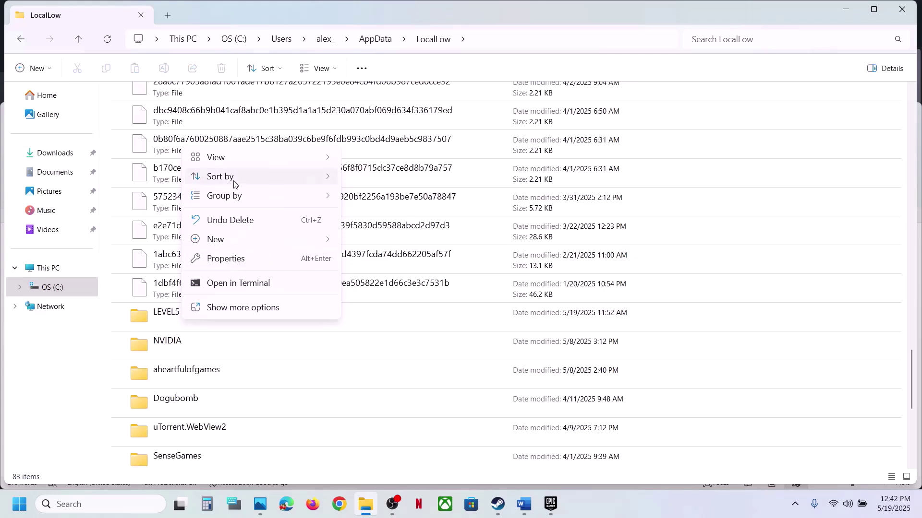
pyautogui.click(181, 320)
pyautogui.rightClick(181, 320)
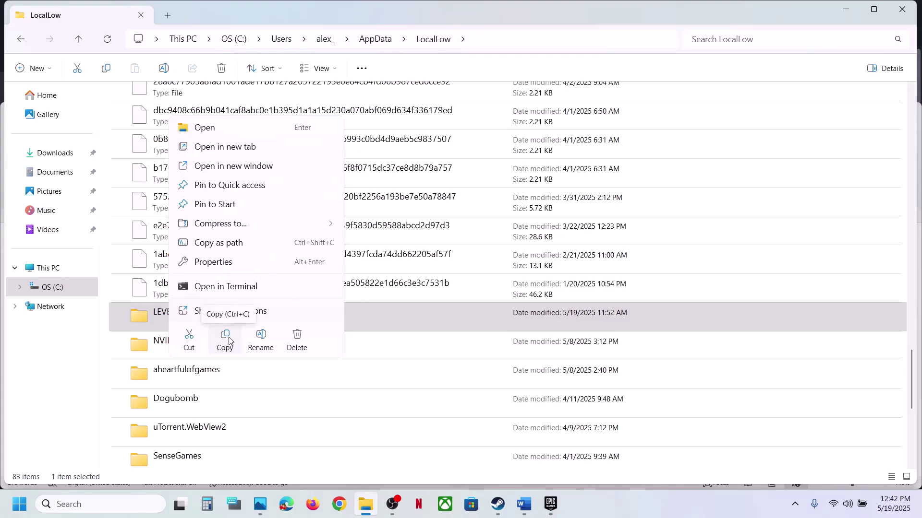
pyautogui.click(261, 340)
pyautogui.press('End')
pyautogui.write('_old')
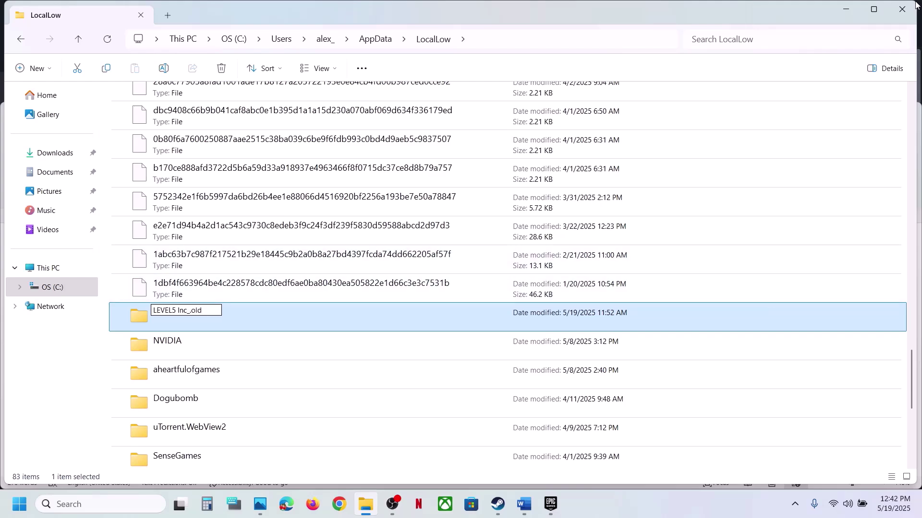
pyautogui.click(902, 9)
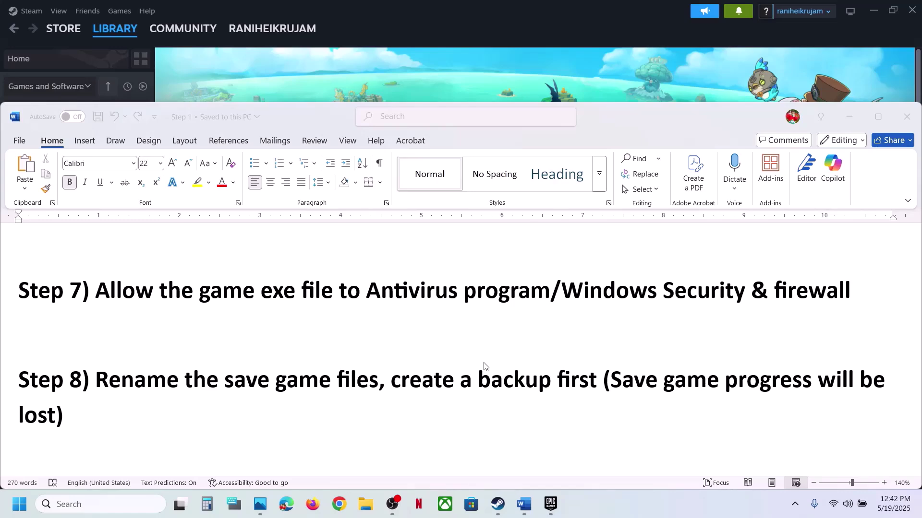
# Step: Start verifying FANTASY LIFE i's game files from Steam's Installed Files properties, then return to Word
pyautogui.scroll(-3, 484, 366)
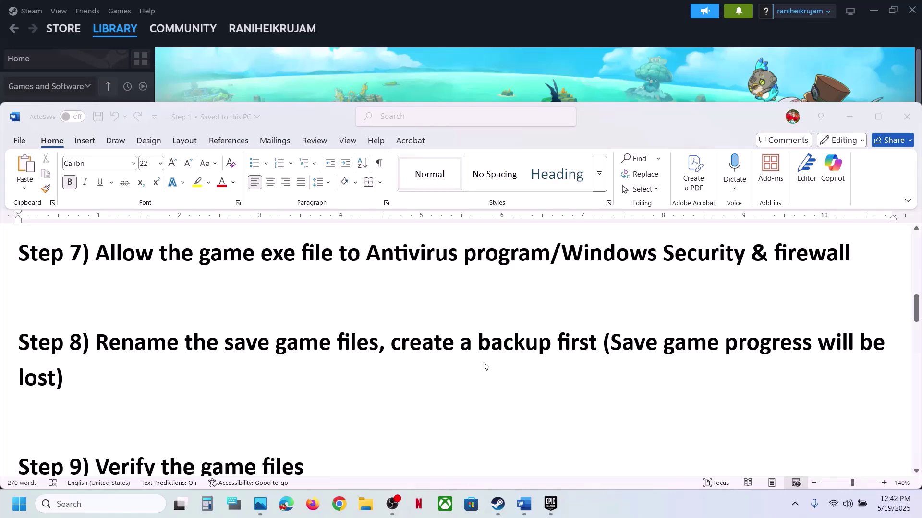
pyautogui.click(365, 95)
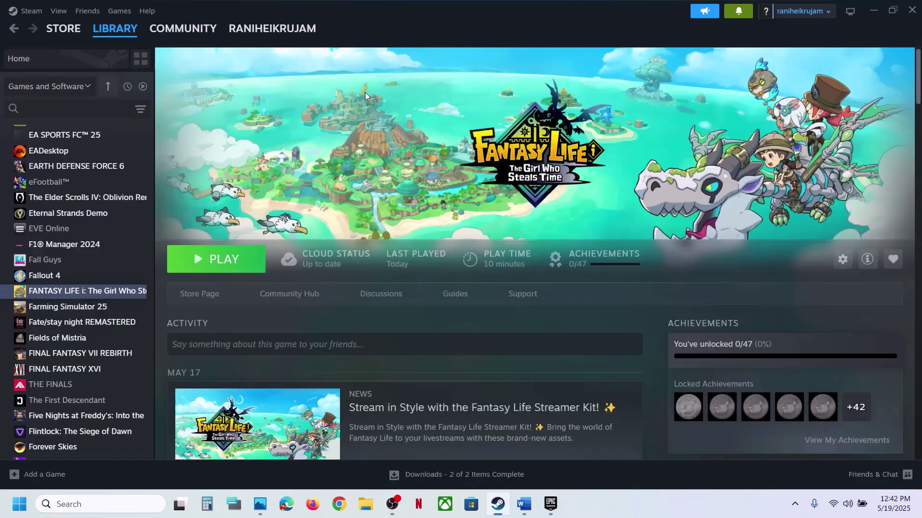
pyautogui.rightClick(67, 290)
pyautogui.click(96, 383)
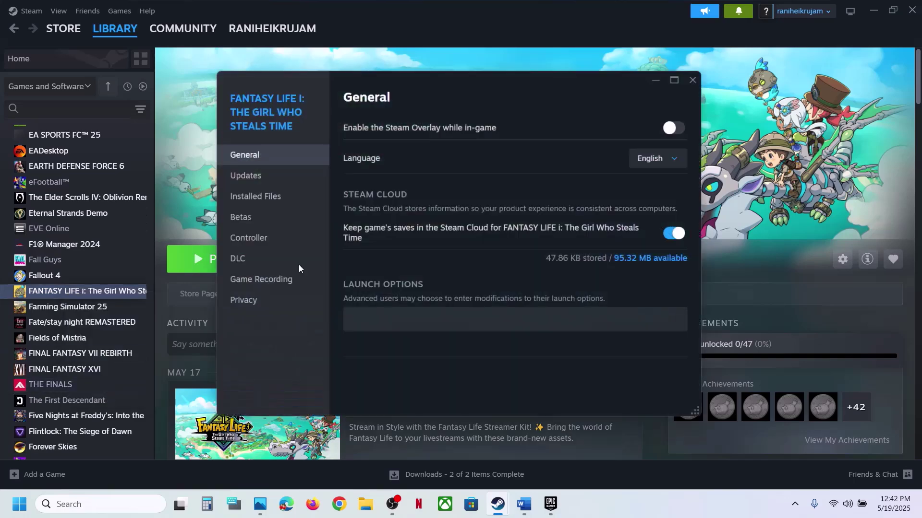
pyautogui.click(249, 196)
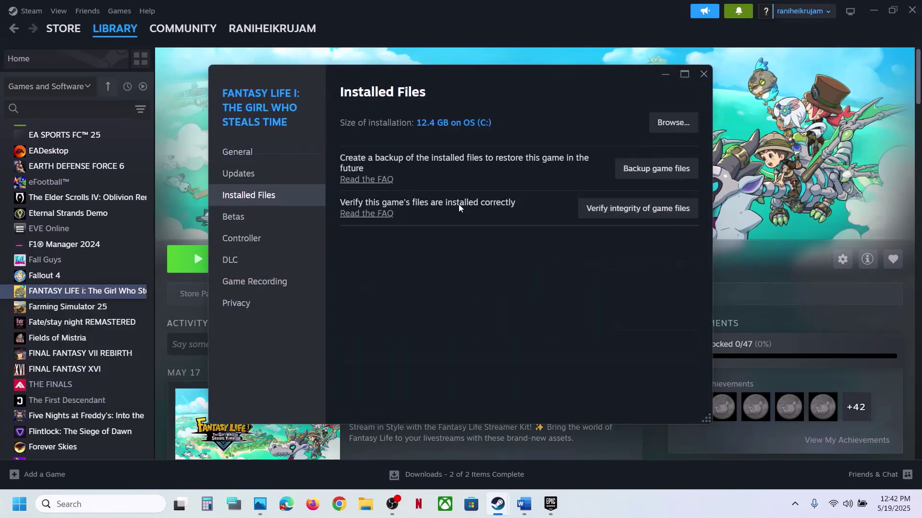
pyautogui.click(633, 214)
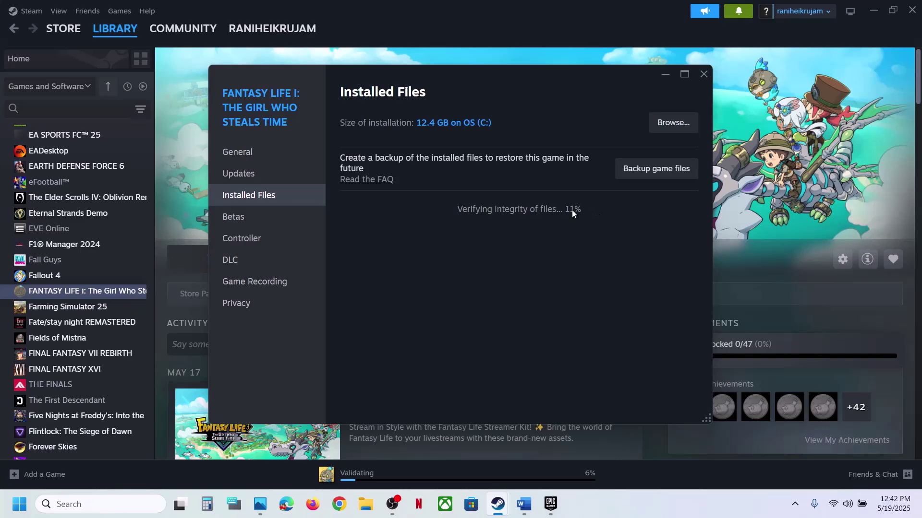
pyautogui.click(701, 72)
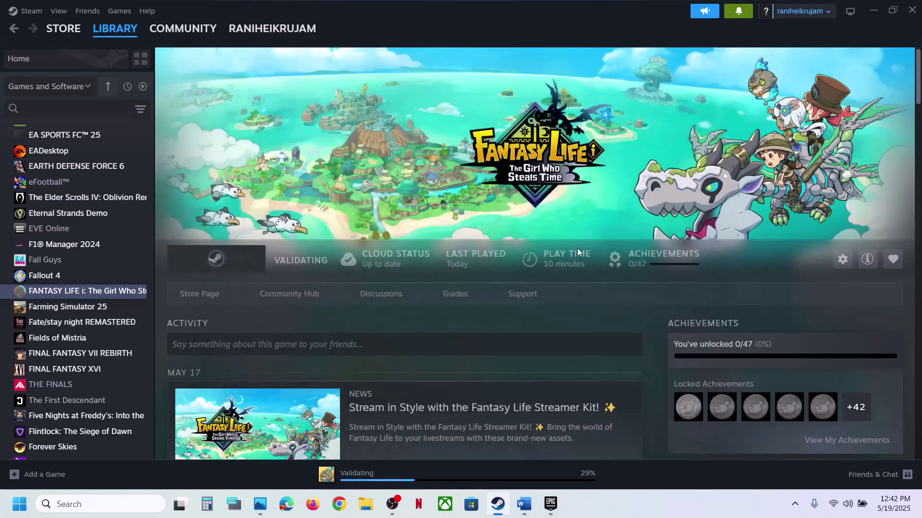
pyautogui.click(531, 492)
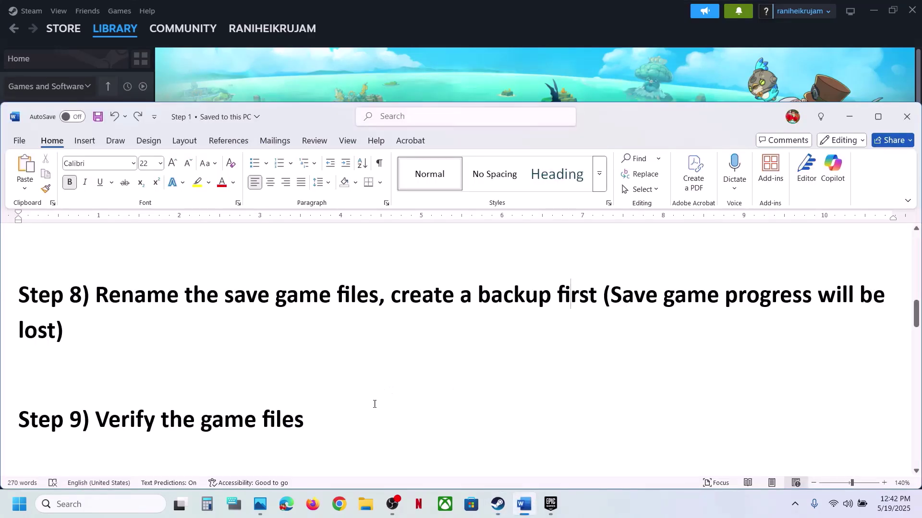
# Step: Append ', -dx11/-dx12' to Step 9 in the guide and switch back to Steam
pyautogui.write(', ')
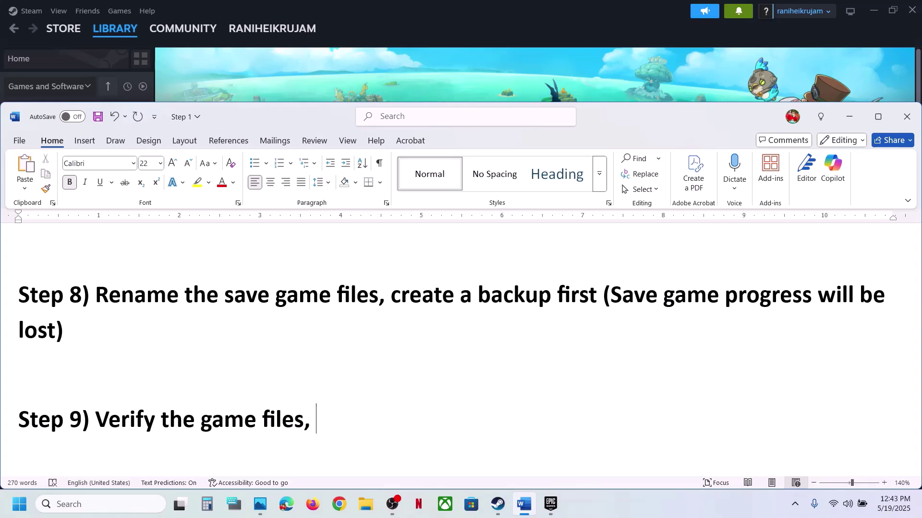
pyautogui.write('-dx11/')
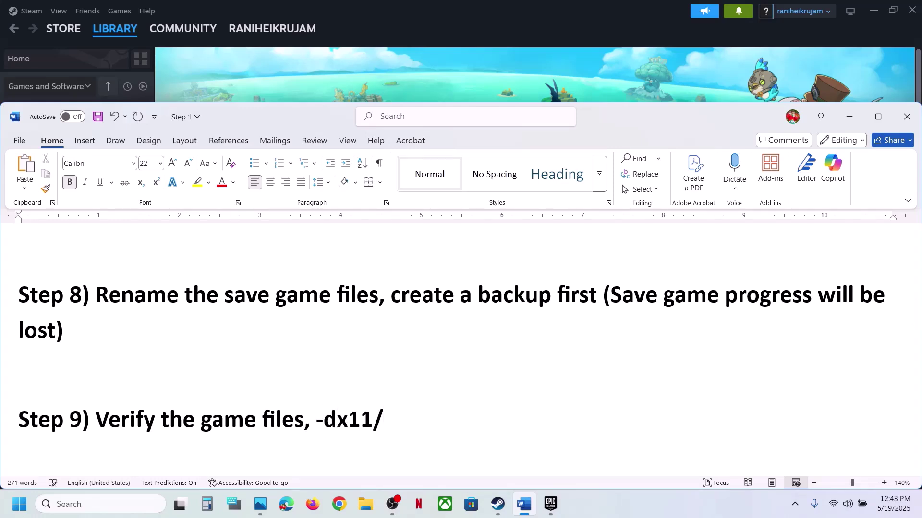
pyautogui.write('-dx12')
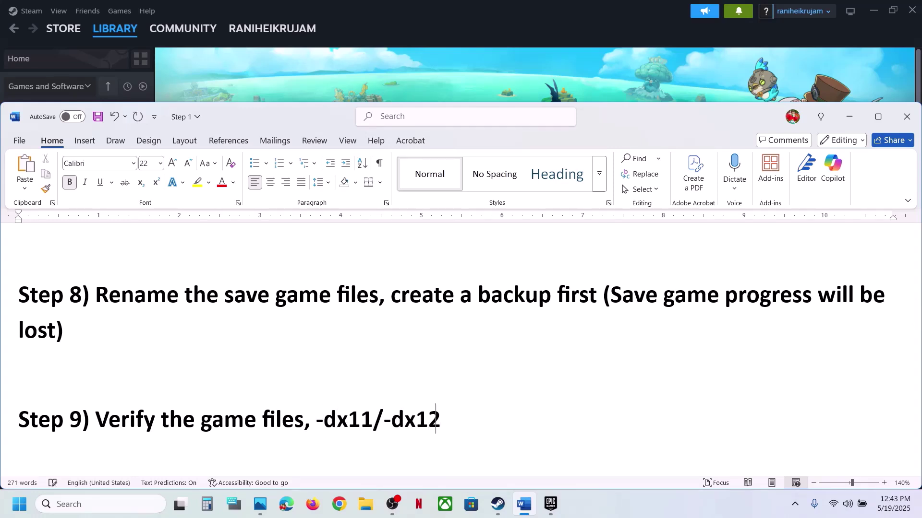
pyautogui.click(437, 78)
# Step: Enter a -dx launch option for Fantasy Life in Steam properties and close them
pyautogui.rightClick(95, 290)
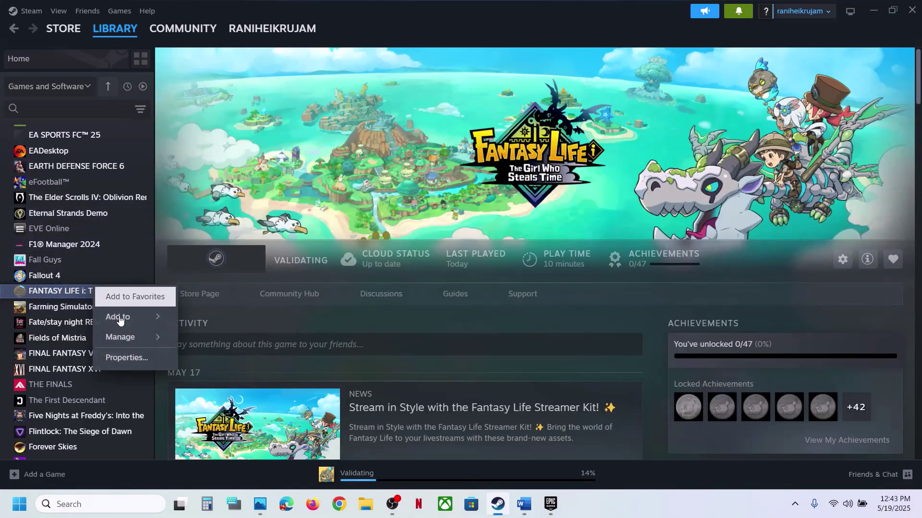
pyautogui.click(126, 358)
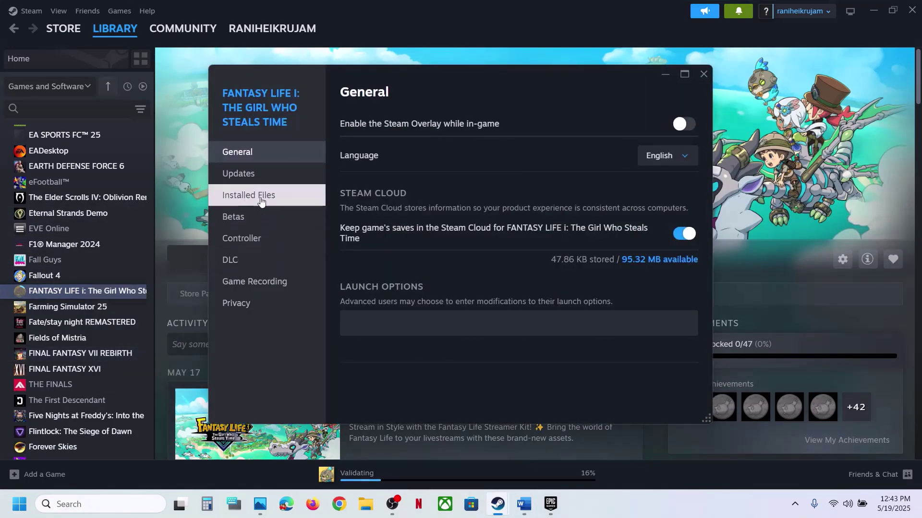
pyautogui.click(259, 198)
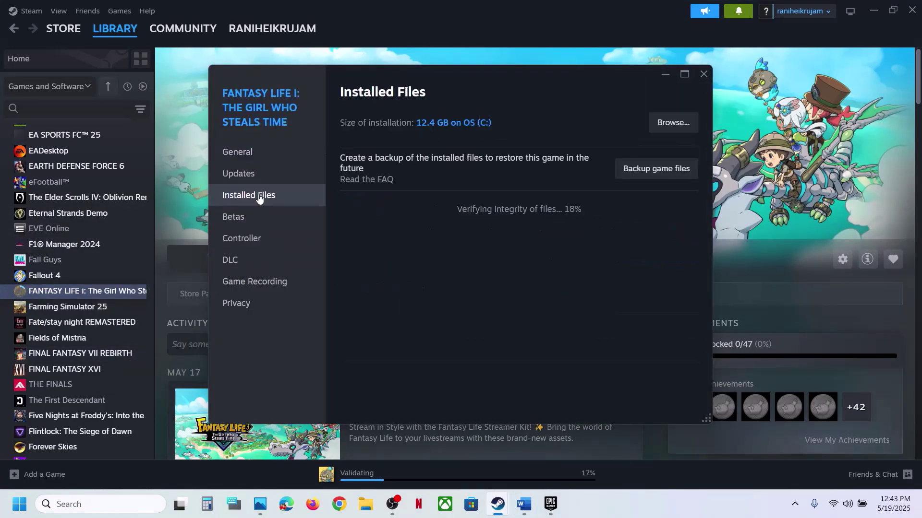
pyautogui.click(261, 160)
pyautogui.click(373, 325)
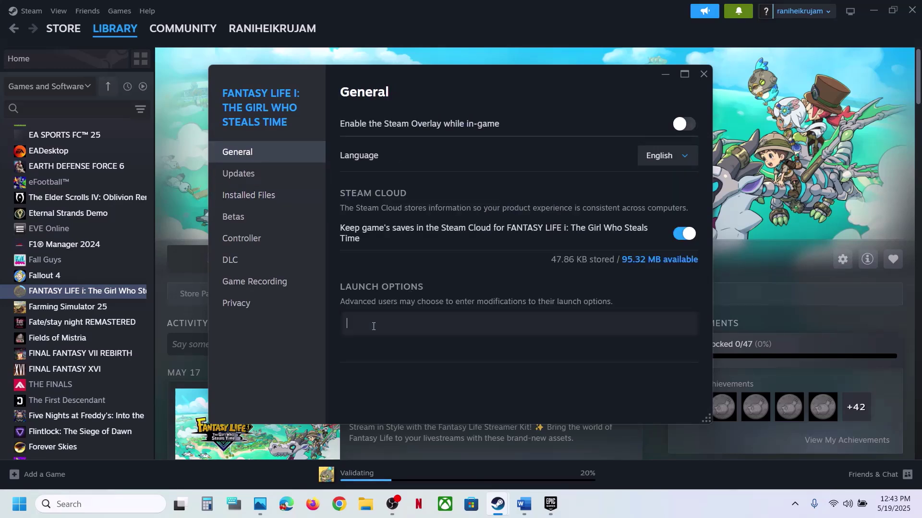
pyautogui.write('-dx11')
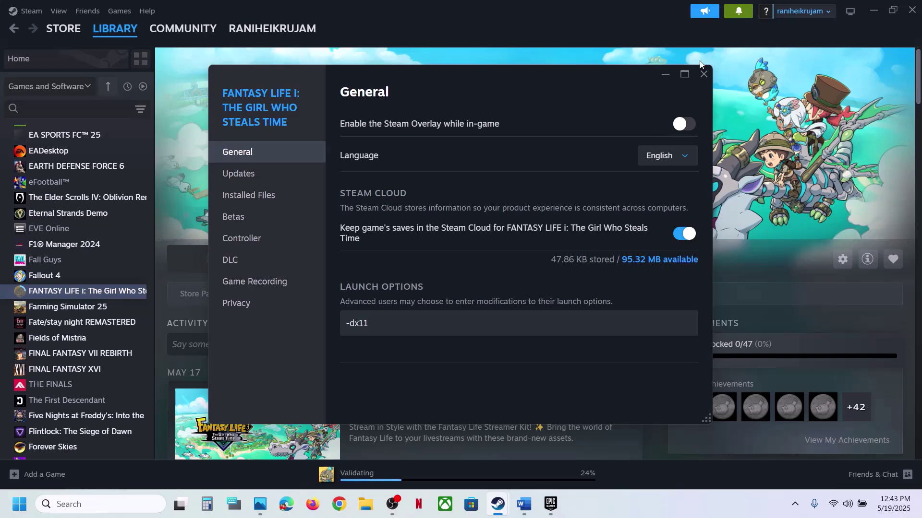
pyautogui.click(704, 73)
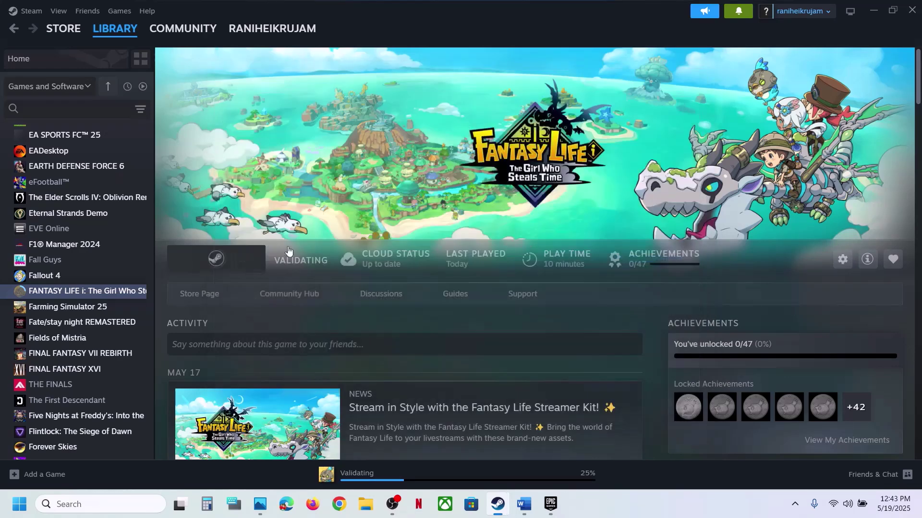
# Step: Try -dx12 as the launch option, then clear the field and close properties
pyautogui.rightClick(124, 290)
pyautogui.click(174, 364)
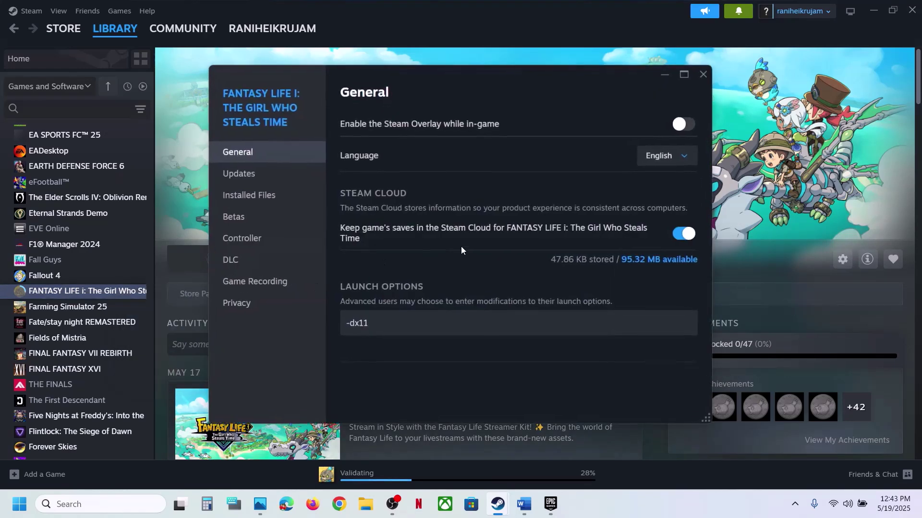
pyautogui.write('-')
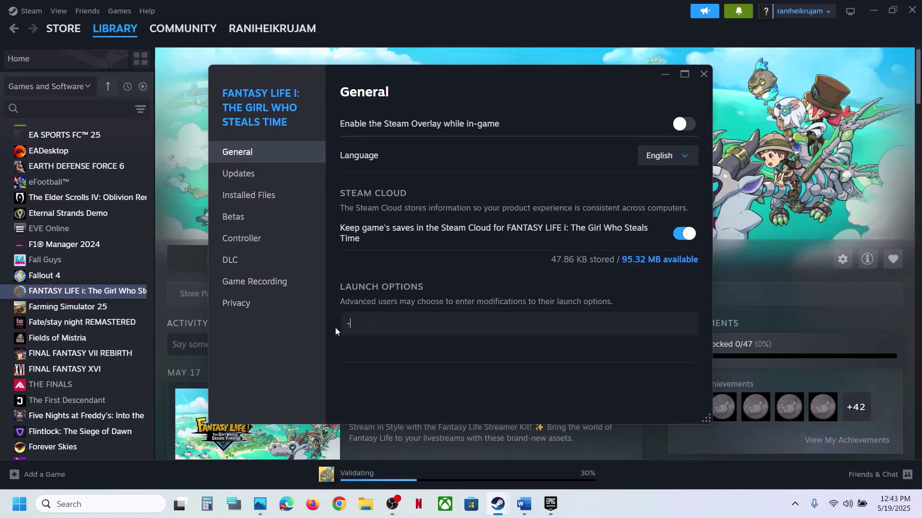
pyautogui.write('dx12')
pyautogui.click(439, 355)
pyautogui.moveTo(379, 323); pyautogui.dragTo(315, 330)
pyautogui.press('BackSpace')
pyautogui.click(704, 74)
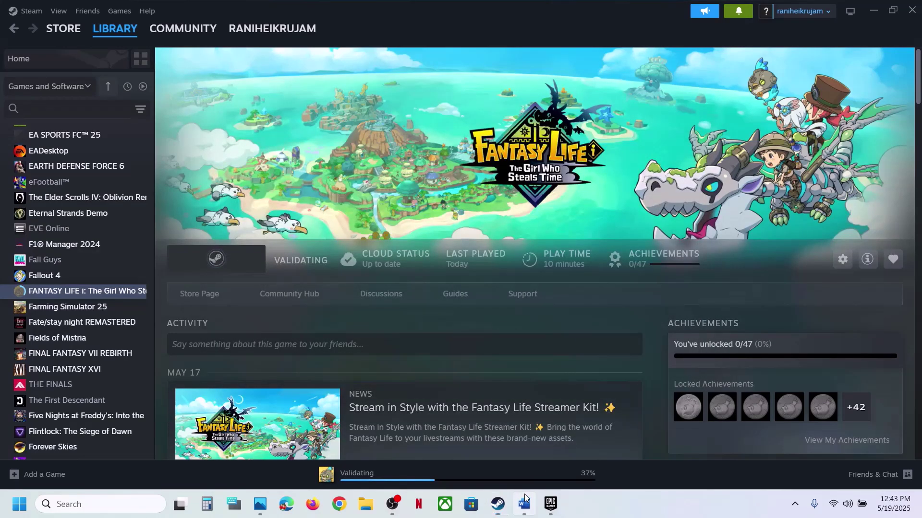
pyautogui.hotkey('alt', 'Tab')
pyautogui.scroll(-5, 435, 377)
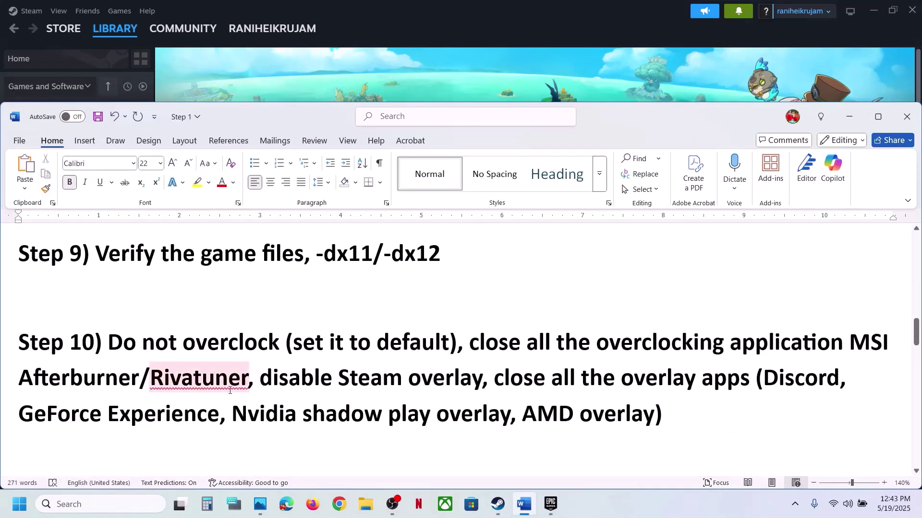
pyautogui.moveTo(123, 342); pyautogui.dragTo(393, 357)
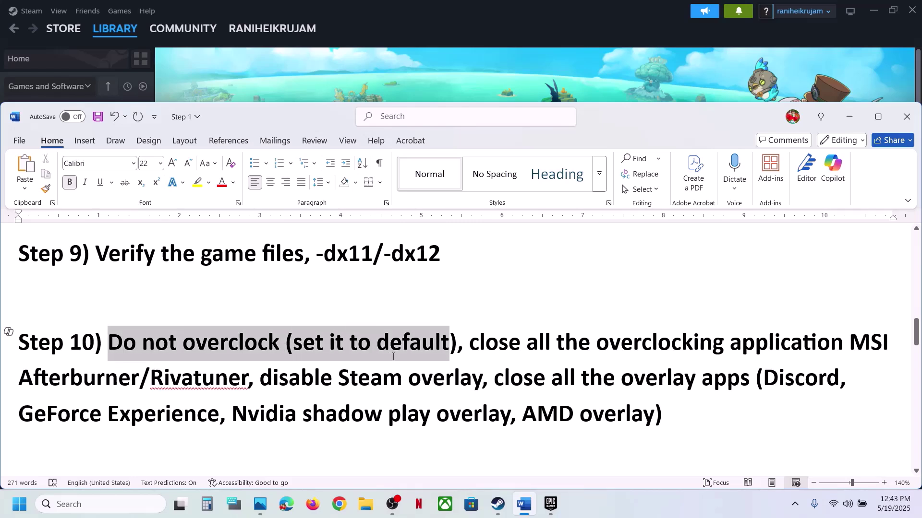
pyautogui.click(502, 355)
pyautogui.moveTo(478, 345); pyautogui.dragTo(768, 337)
pyautogui.moveTo(711, 333); pyautogui.dragTo(248, 379)
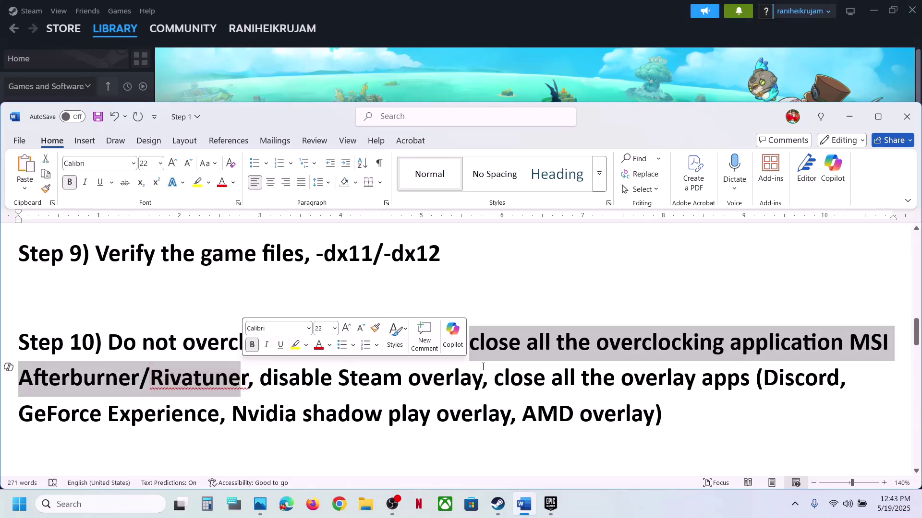
pyautogui.click(504, 369)
pyautogui.moveTo(472, 349); pyautogui.dragTo(848, 344)
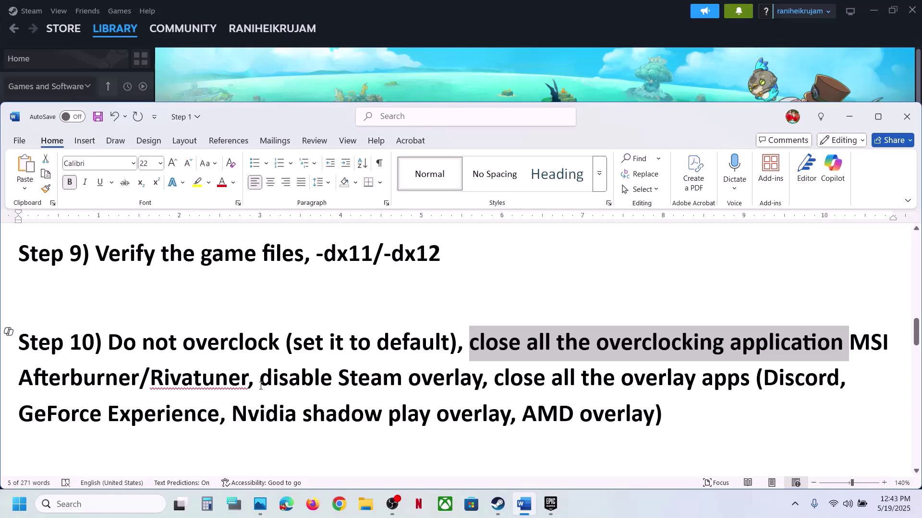
pyautogui.moveTo(261, 380); pyautogui.dragTo(482, 381)
pyautogui.click(399, 74)
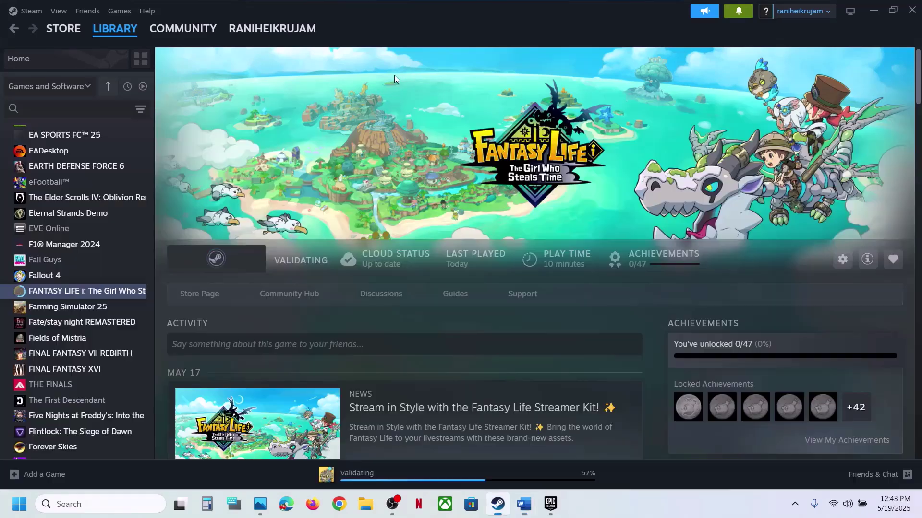
# Step: Toggle Fantasy Life's in-game Steam overlay on and back off, close properties, and return to Word
pyautogui.rightClick(112, 289)
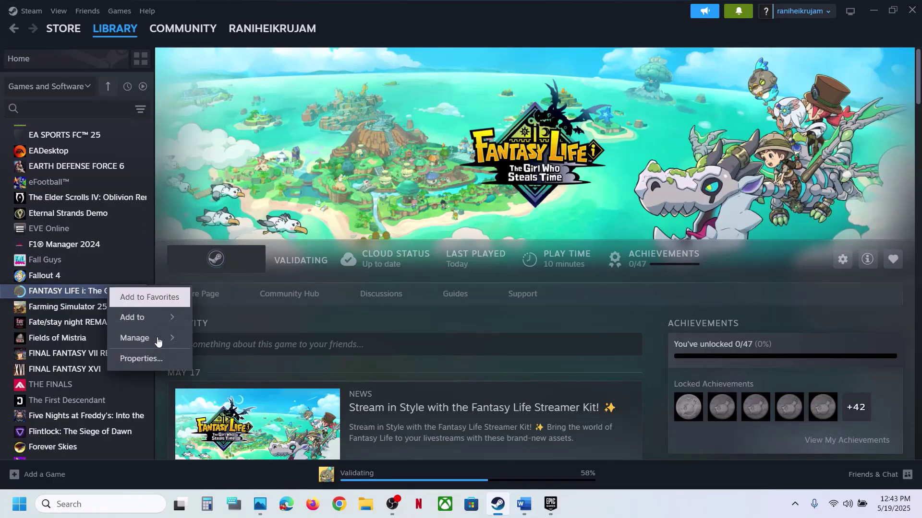
pyautogui.click(164, 362)
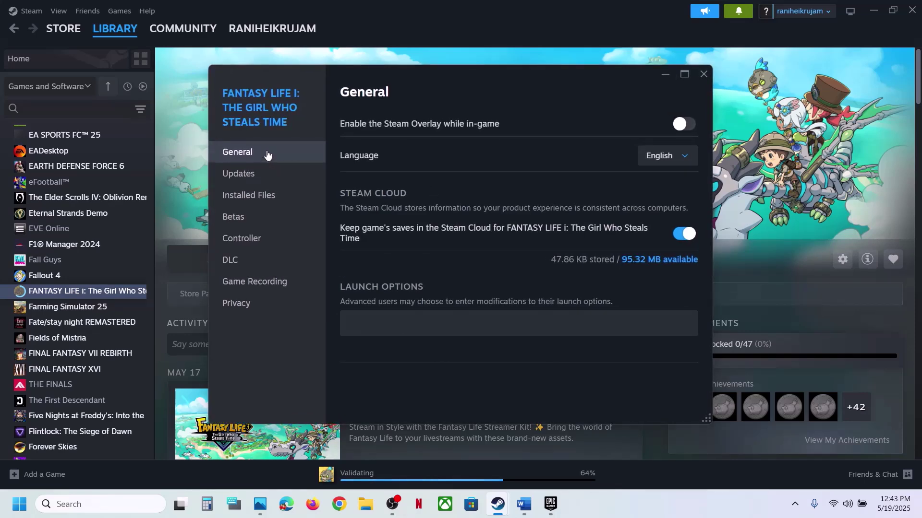
pyautogui.click(685, 126)
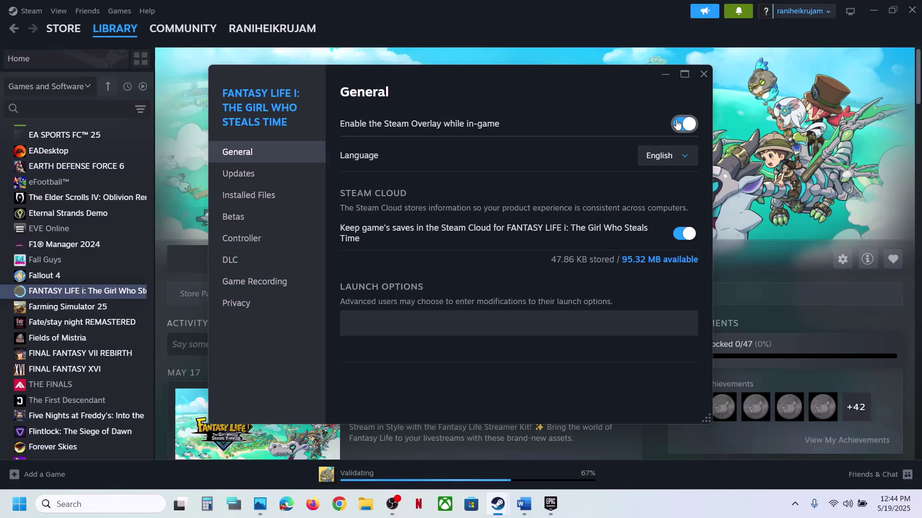
pyautogui.click(677, 123)
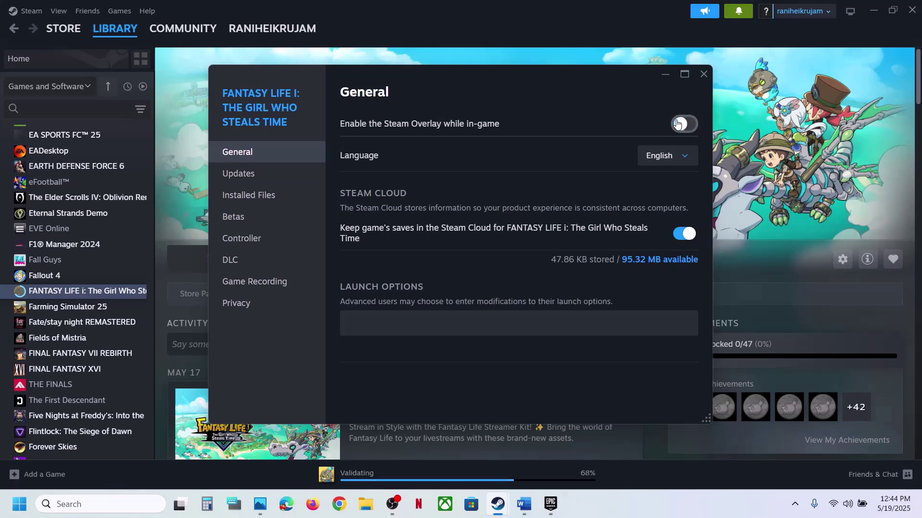
pyautogui.click(703, 75)
pyautogui.click(525, 505)
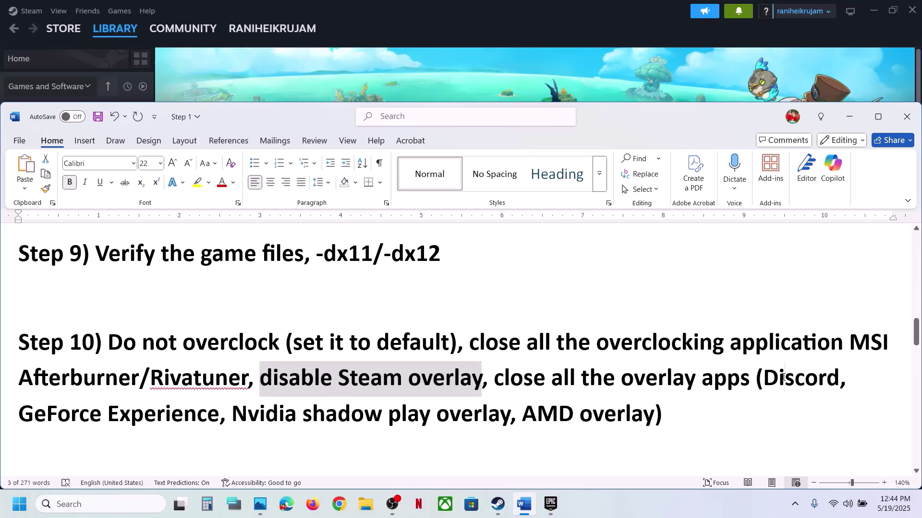
# Step: Select 'Discord' and highlight the Step 10 overlay-disabling instructions in the guide, then clear them
pyautogui.doubleClick(801, 380)
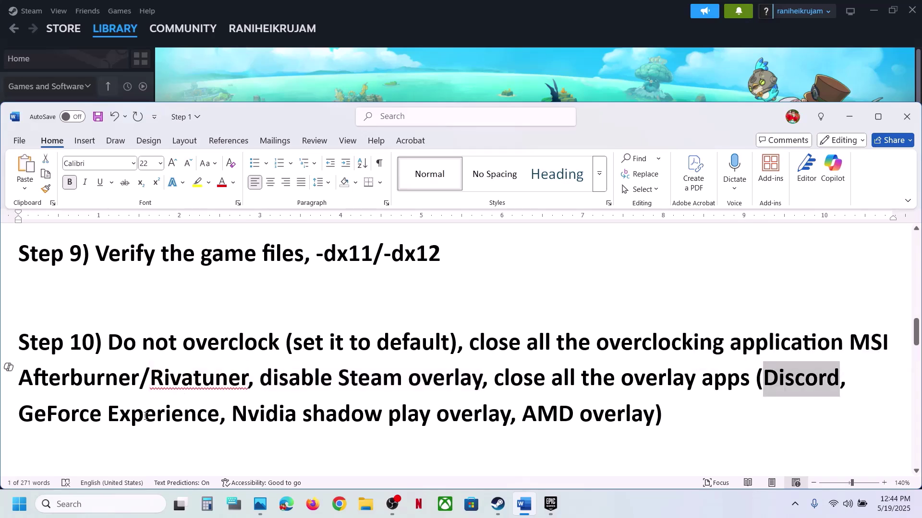
pyautogui.click(47, 414)
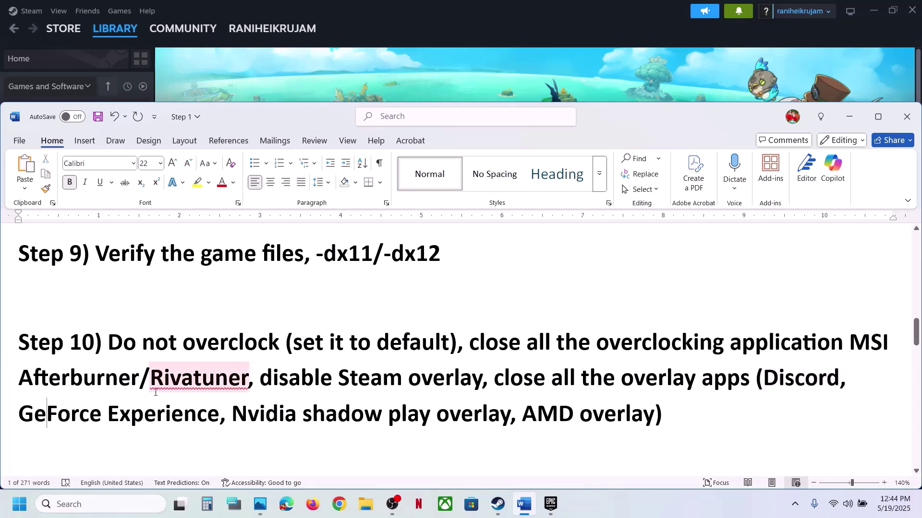
pyautogui.moveTo(259, 379); pyautogui.dragTo(495, 379)
pyautogui.moveTo(401, 381); pyautogui.dragTo(678, 414)
pyautogui.click(679, 415)
# Step: Scroll to Step 11 and highlight the clean graphics install text and the NVIDIA and AMD links
pyautogui.scroll(-5, 679, 413)
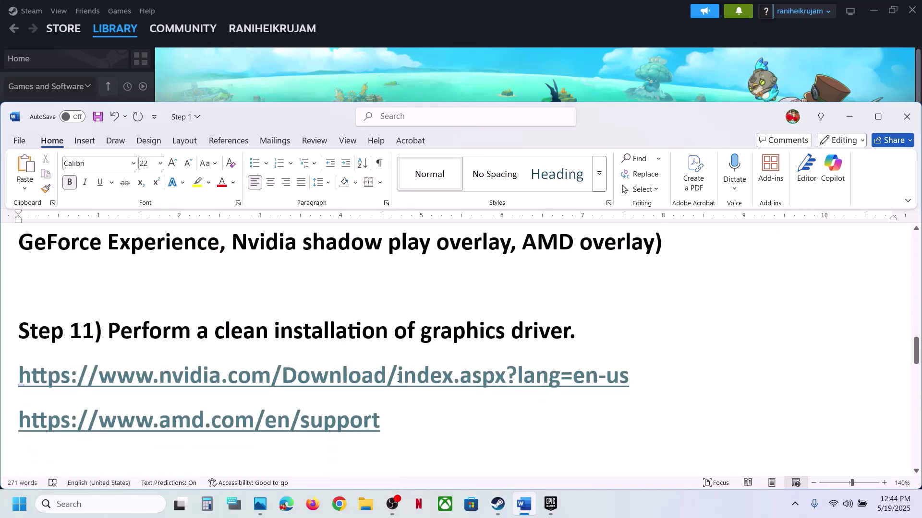
pyautogui.moveTo(338, 331); pyautogui.dragTo(507, 336)
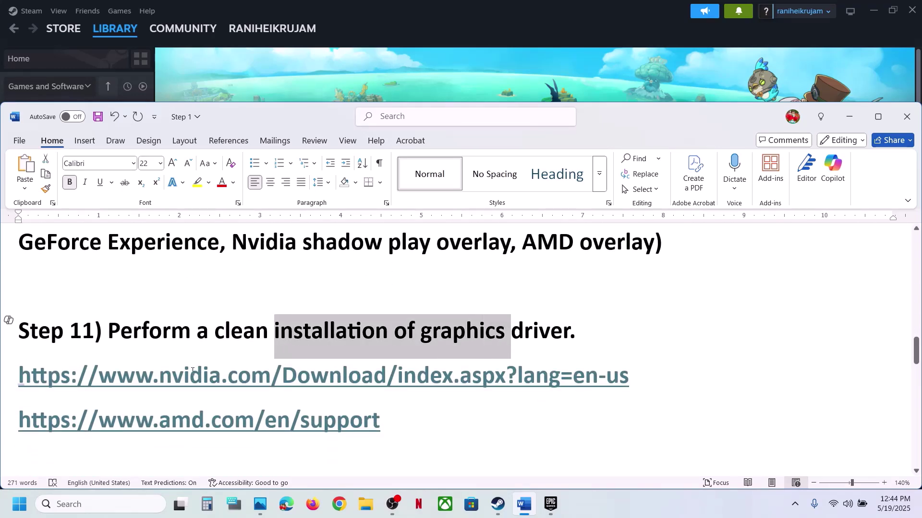
pyautogui.moveTo(191, 374); pyautogui.dragTo(416, 376)
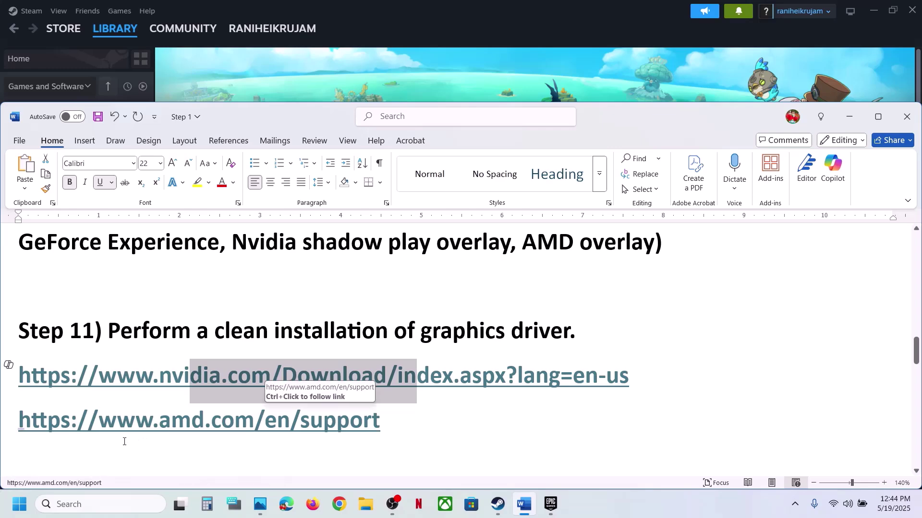
pyautogui.moveTo(120, 432); pyautogui.dragTo(277, 431)
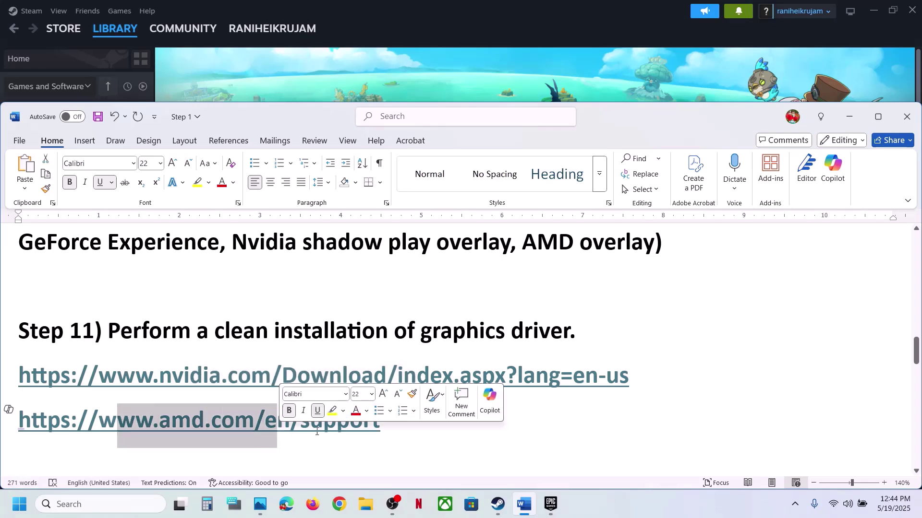
pyautogui.click(651, 514)
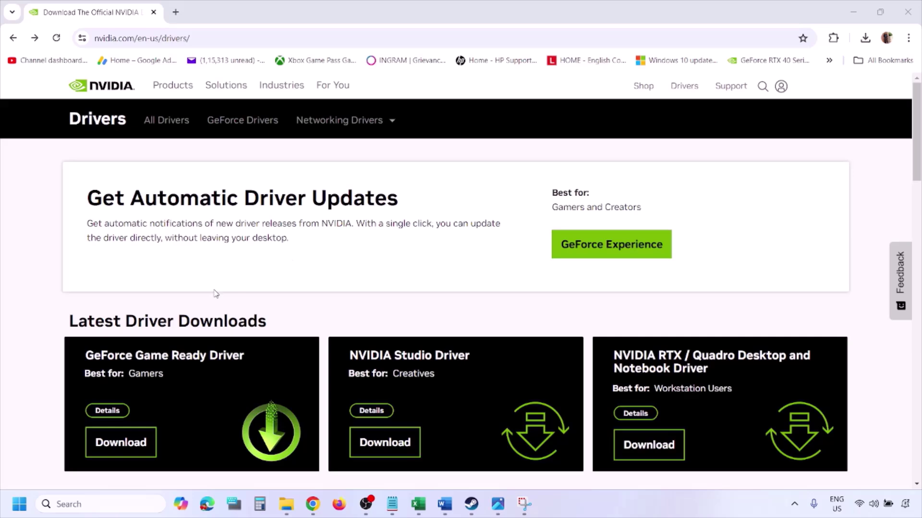
# Step: Search NVIDIA's Manual Driver Search for GeForce RTX 3050 Laptop GPU drivers on Windows 11
pyautogui.scroll(-8, 215, 294)
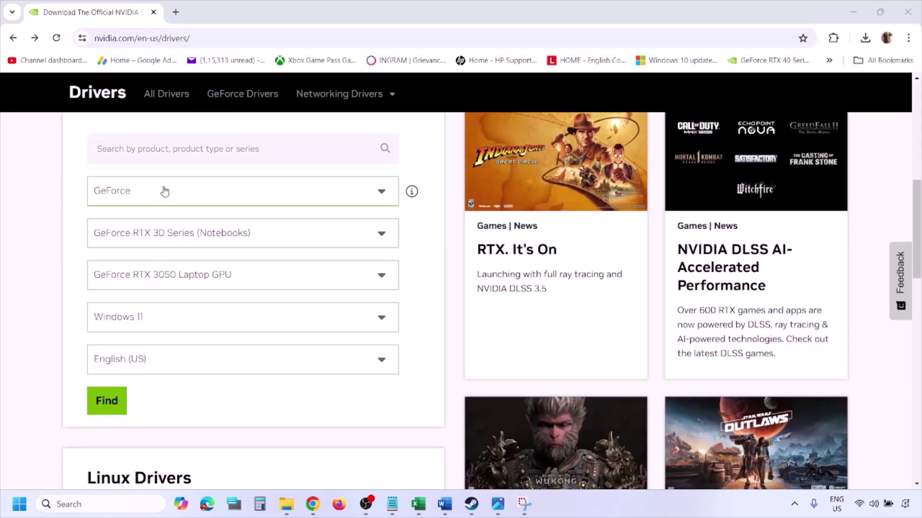
pyautogui.click(151, 319)
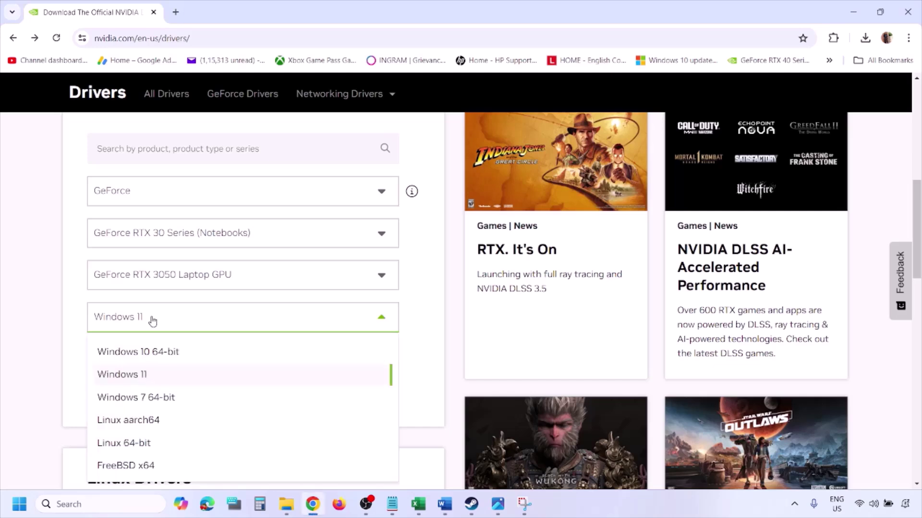
pyautogui.click(137, 377)
pyautogui.click(104, 401)
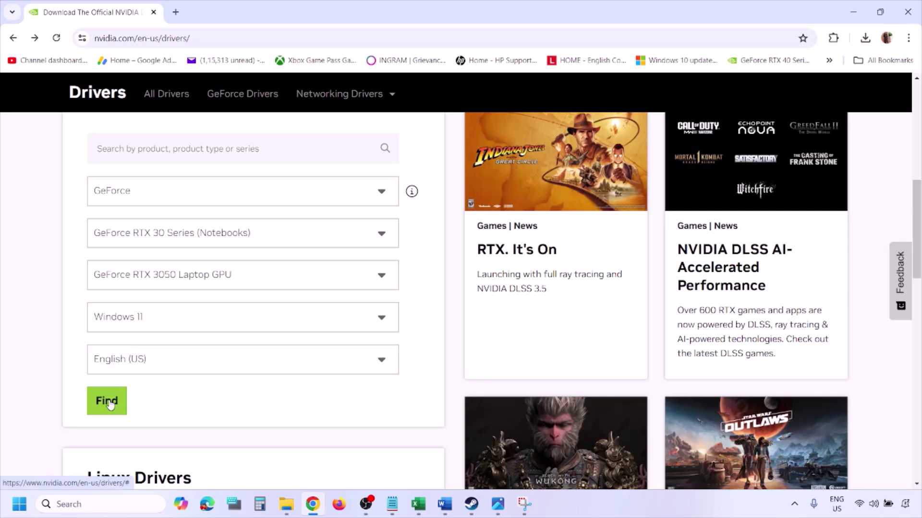
pyautogui.click(499, 509)
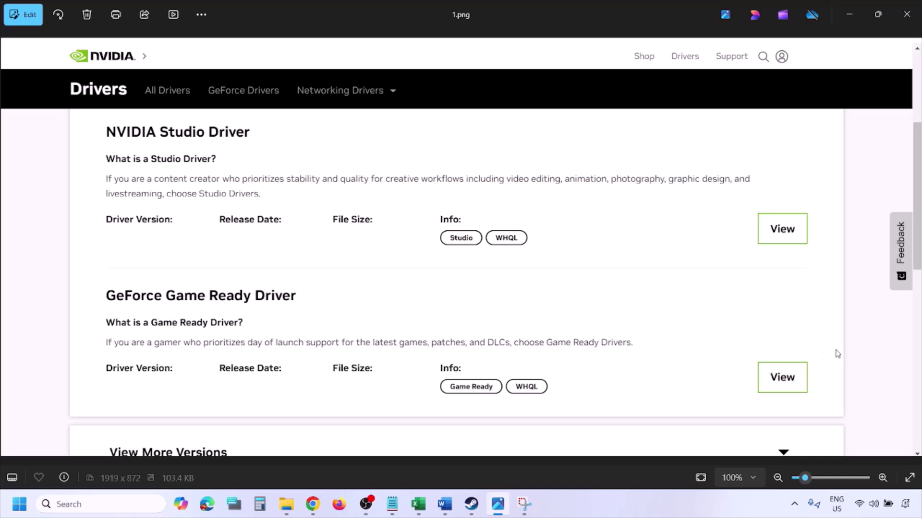
# Step: Step through the screenshots to 5.png, showing the NVIDIA installer's 'Perform a clean installation' option
pyautogui.press('Right')
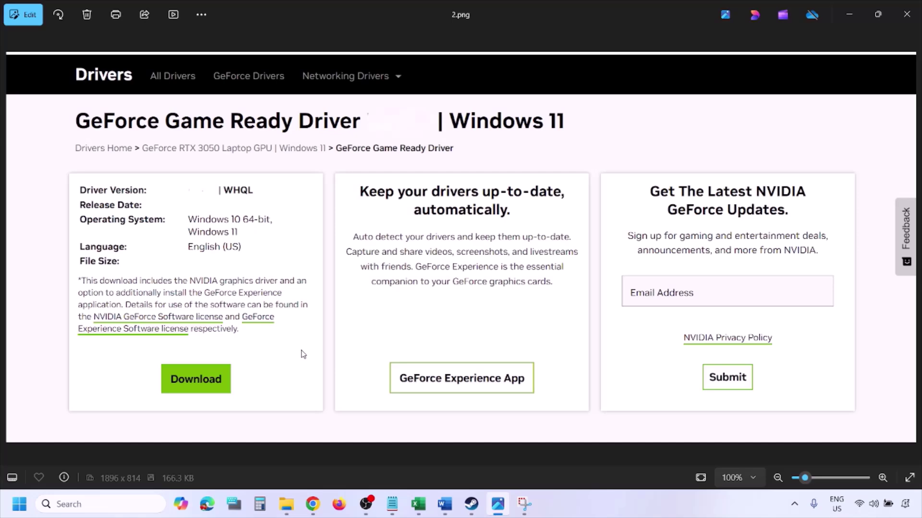
pyautogui.press('Right')
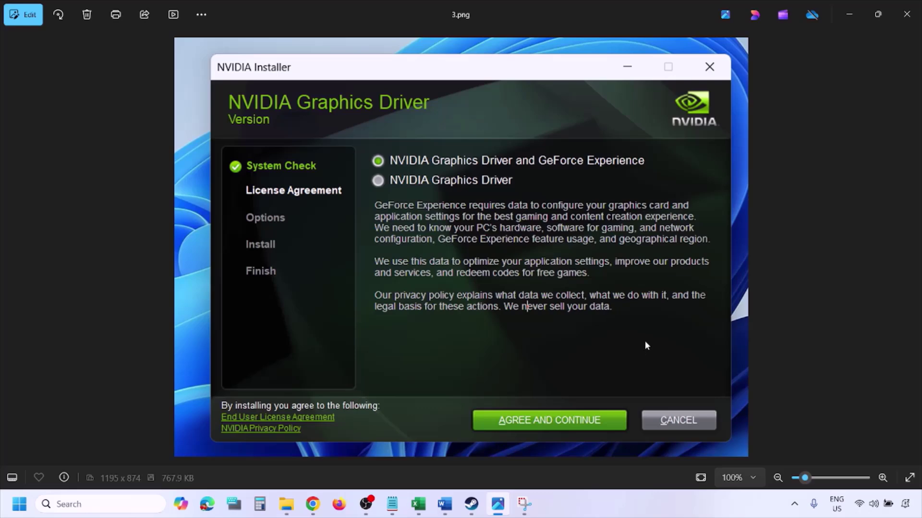
pyautogui.press('Right')
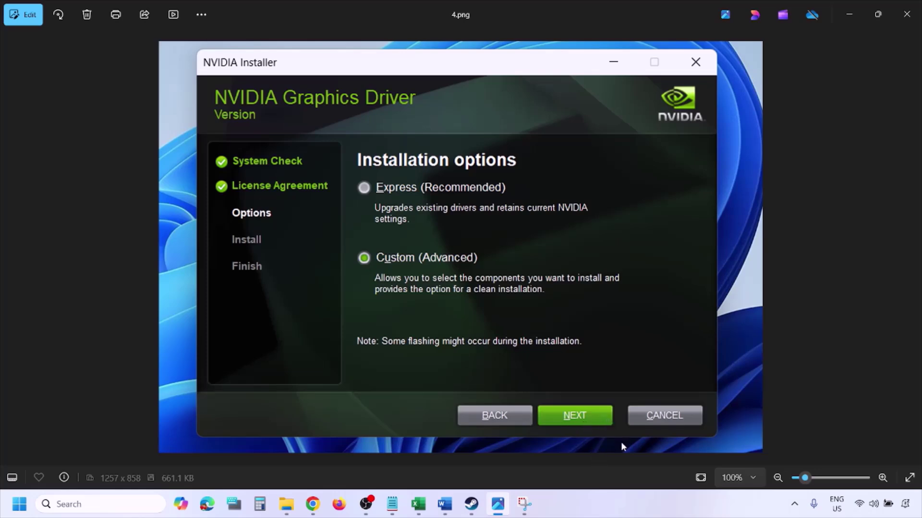
pyautogui.press('Right')
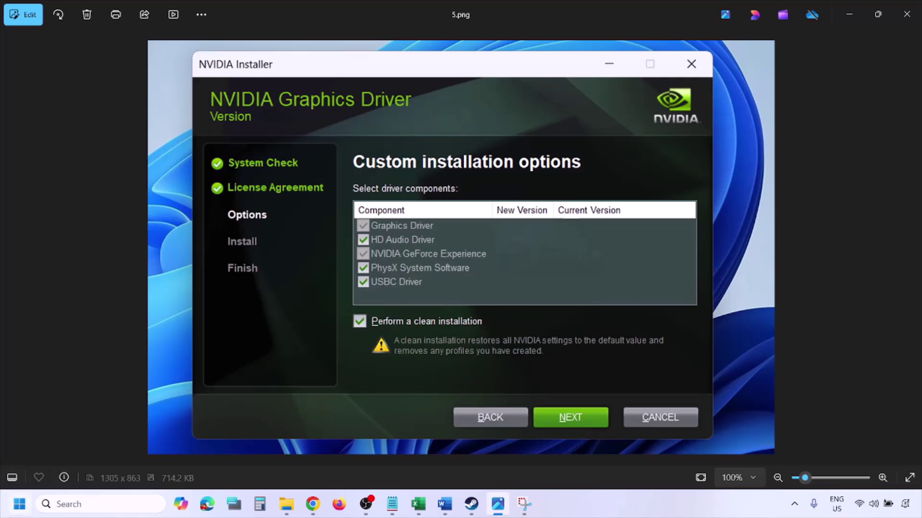
# Step: Open the Start menu's power options and close them without restarting
pyautogui.click(19, 504)
pyautogui.click(349, 462)
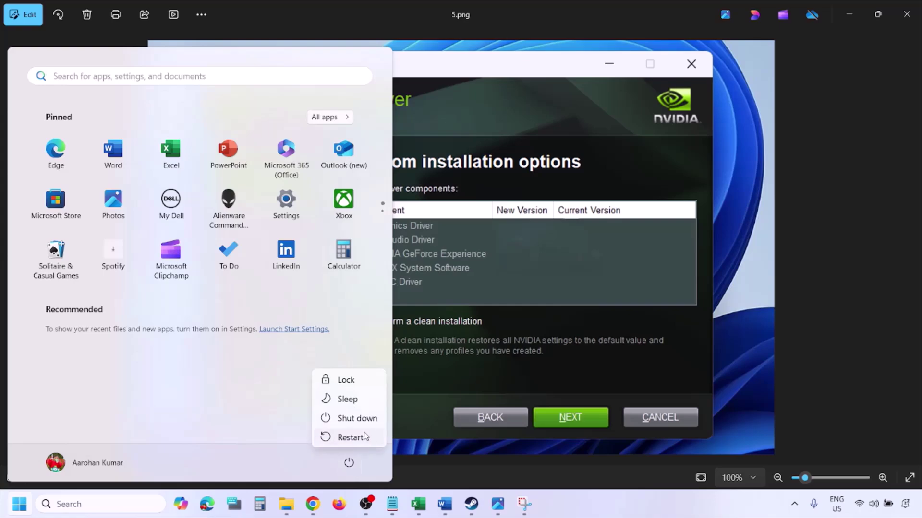
pyautogui.press('Escape')
pyautogui.press('Escape')
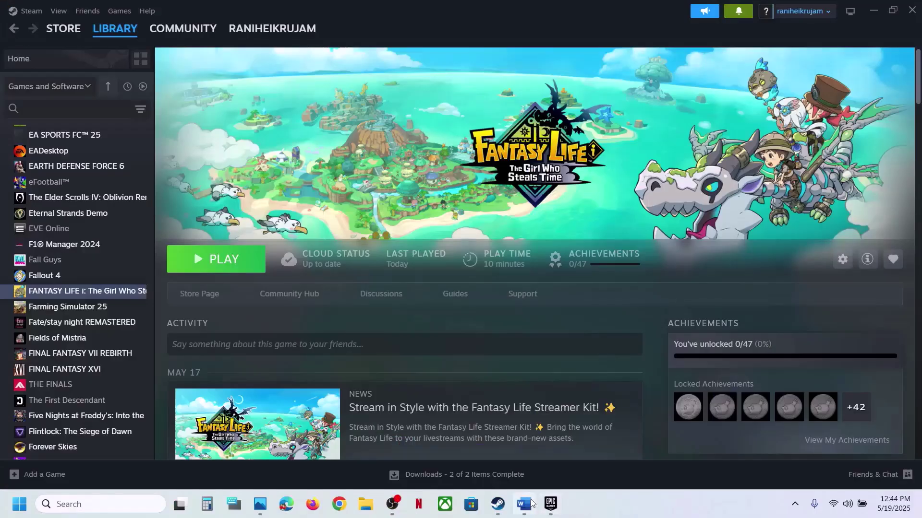
# Step: Bring the Word guide forward and re-highlight the Step 11 AMD support link
pyautogui.click(528, 504)
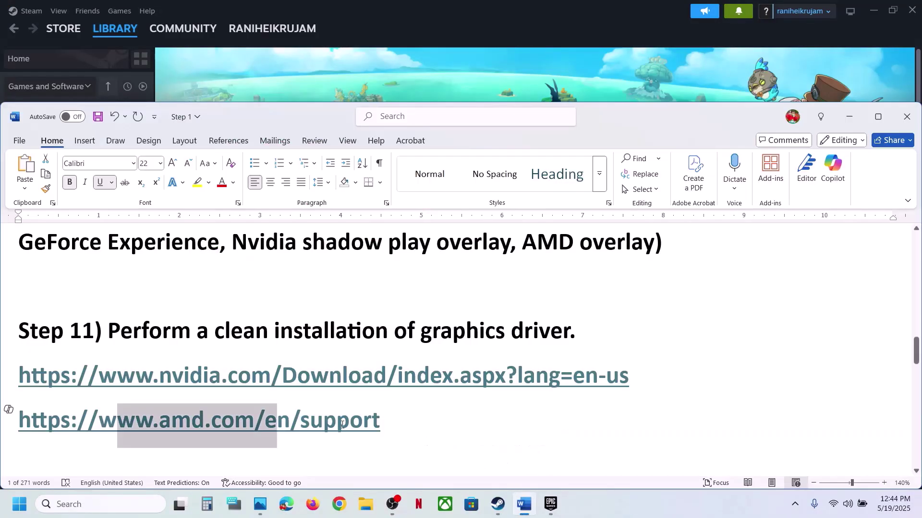
pyautogui.click(204, 420)
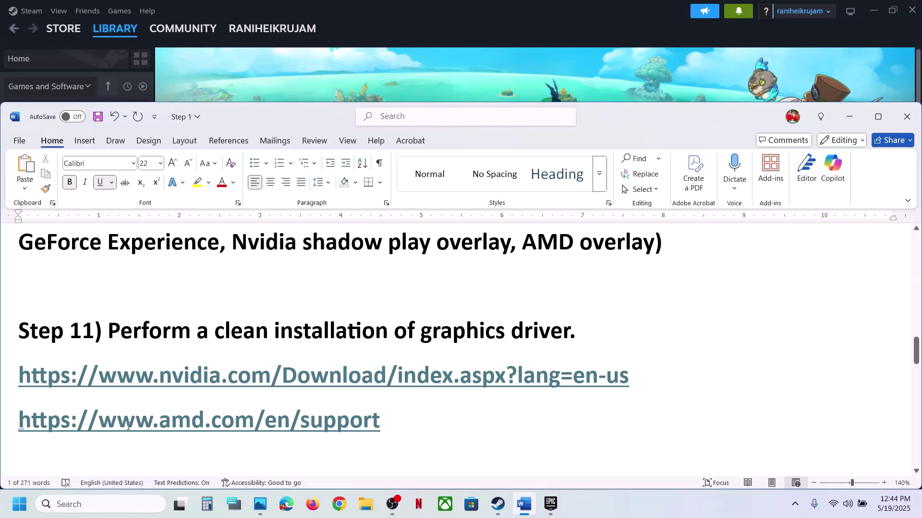
pyautogui.moveTo(127, 426); pyautogui.dragTo(336, 422)
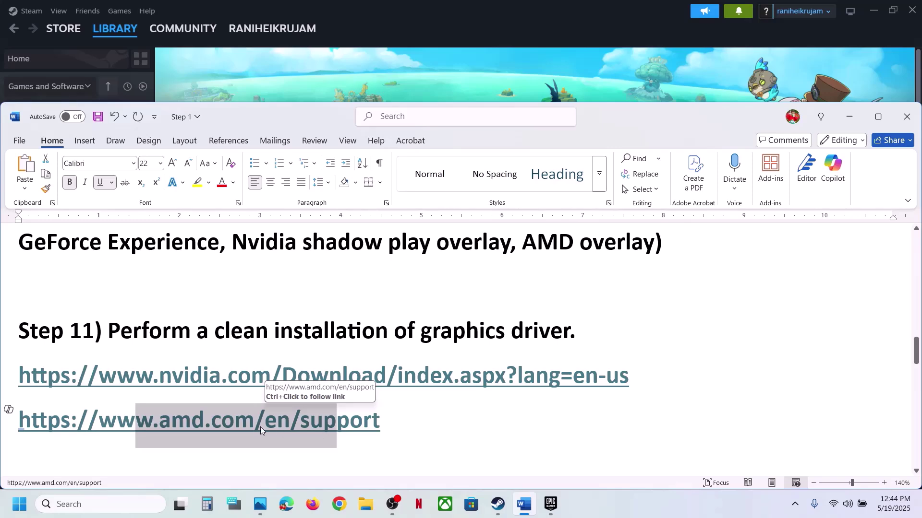
# Step: Copy 'graphics' from the Step 12 heading and paste it into Windows search
pyautogui.scroll(-3, 260, 428)
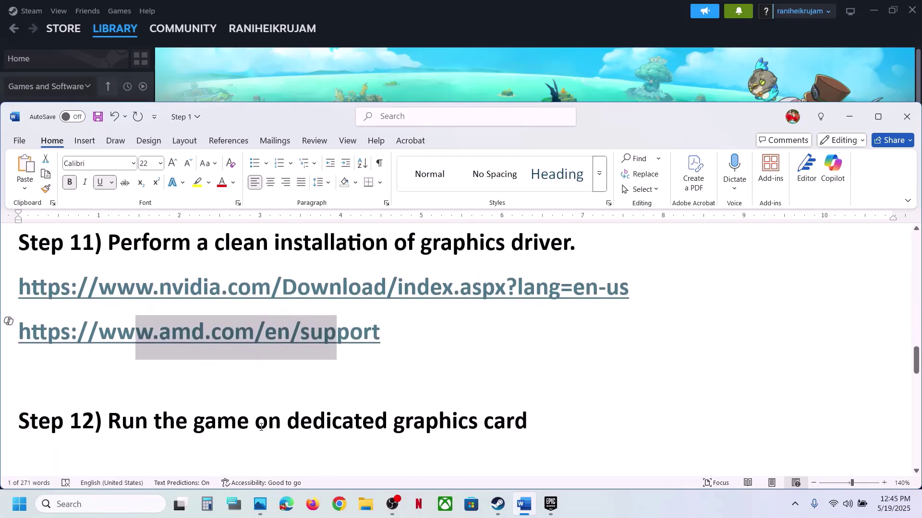
pyautogui.doubleClick(425, 411)
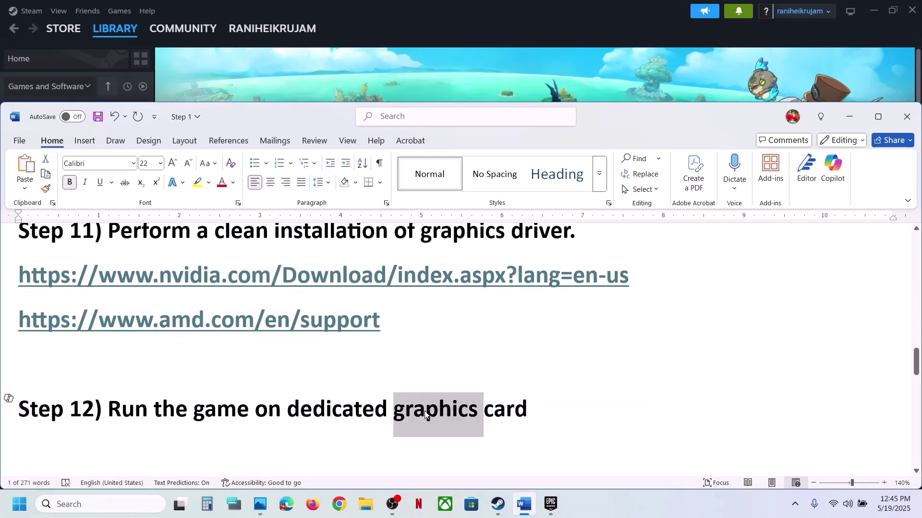
pyautogui.hotkey('ctrl', 'c')
pyautogui.click(136, 503)
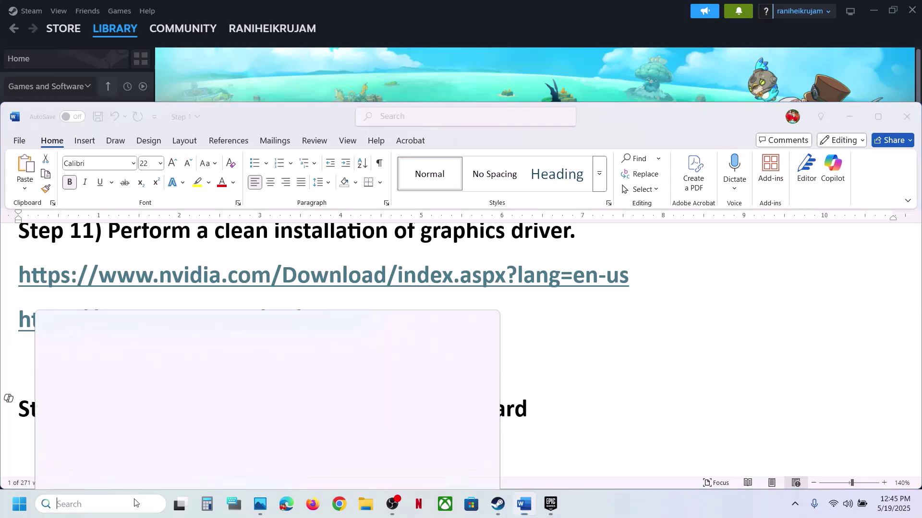
pyautogui.hotkey('ctrl', 'v')
# Step: Add NFL1-Win64-Shipping.exe from FANTASY LIFE i\Game\Binaries\Win64 to the Graphics app list
pyautogui.click(140, 128)
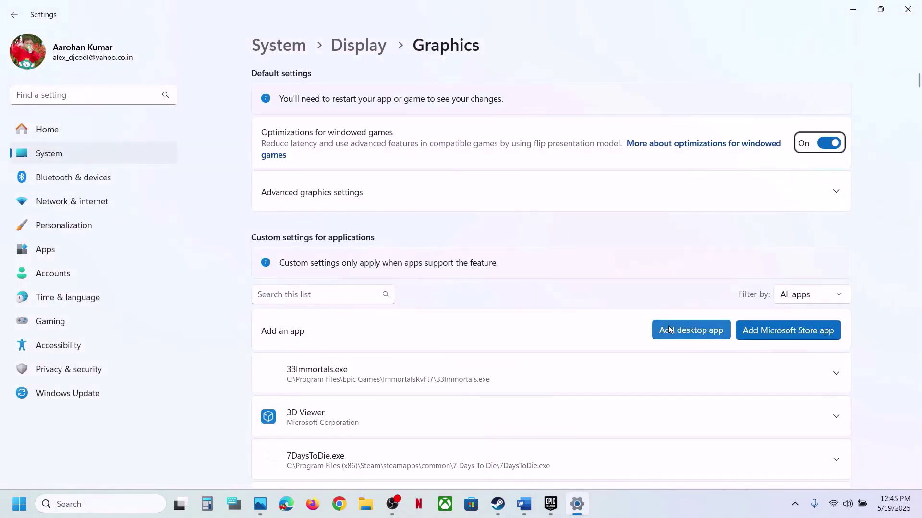
pyautogui.click(668, 326)
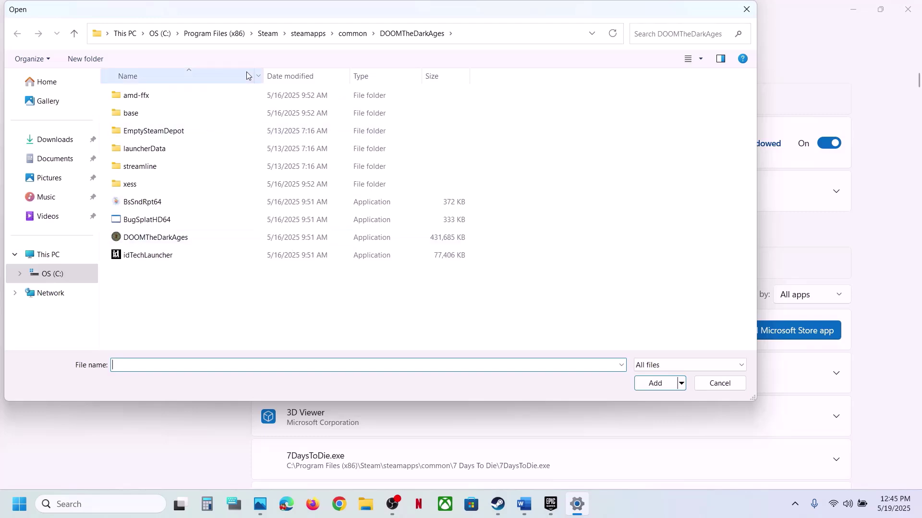
pyautogui.click(350, 33)
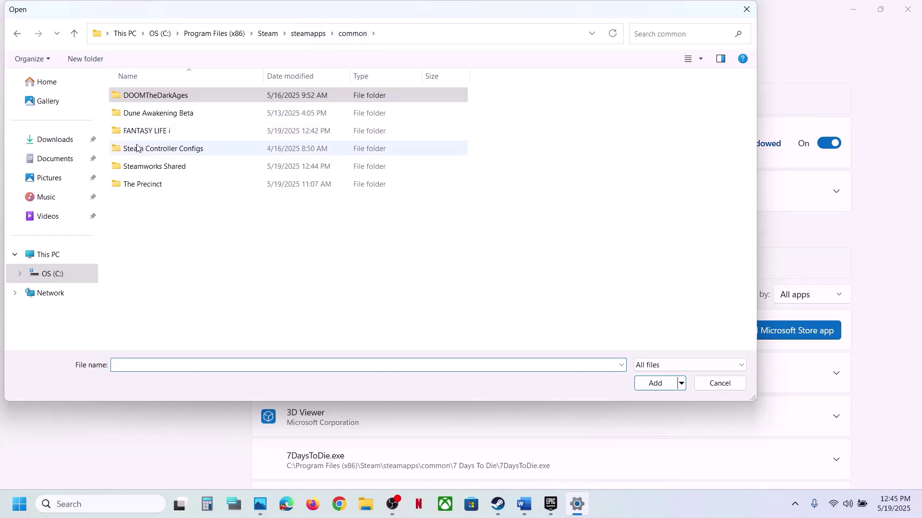
pyautogui.doubleClick(146, 128)
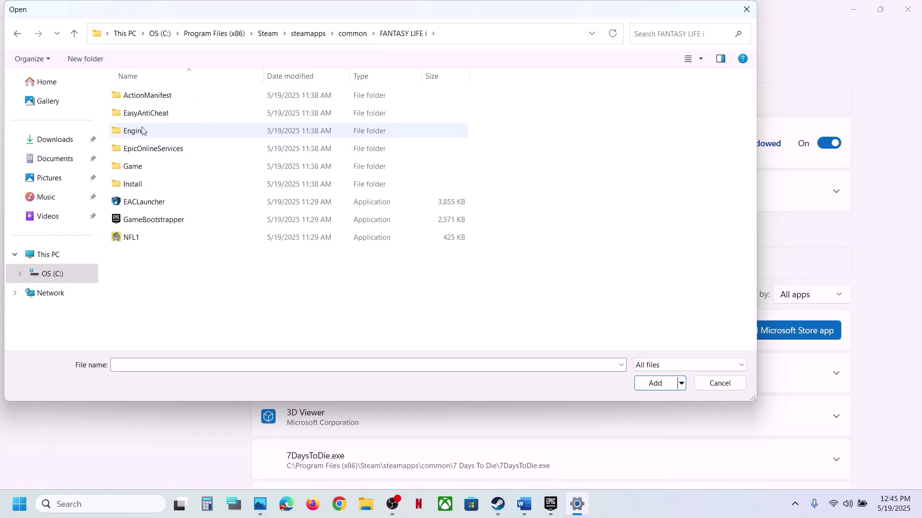
pyautogui.doubleClick(138, 167)
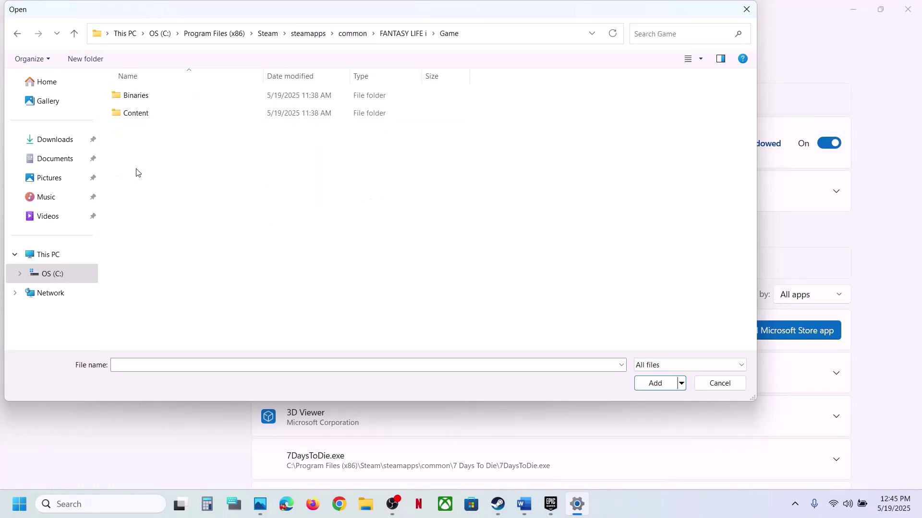
pyautogui.doubleClick(142, 101)
pyautogui.doubleClick(141, 102)
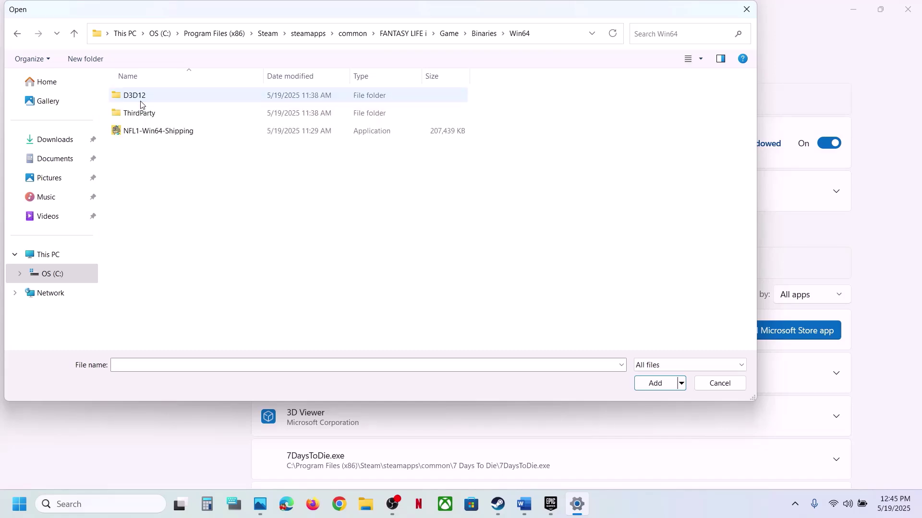
pyautogui.click(170, 133)
pyautogui.click(655, 383)
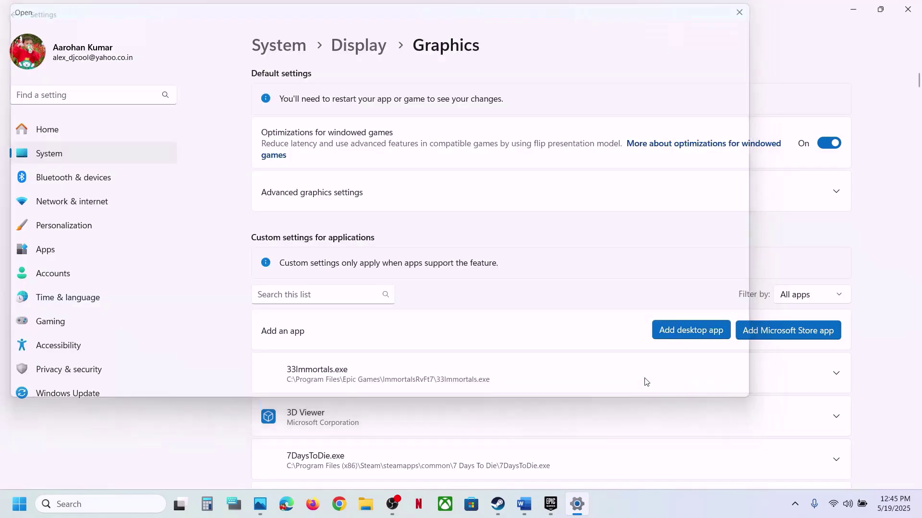
# Step: Set the FantasyLife i entry's GPU preference to High Performance (NVIDIA GeForce RTX 3050 Laptop GPU)
pyautogui.scroll(-8, 452, 382)
pyautogui.scroll(-20, 452, 382)
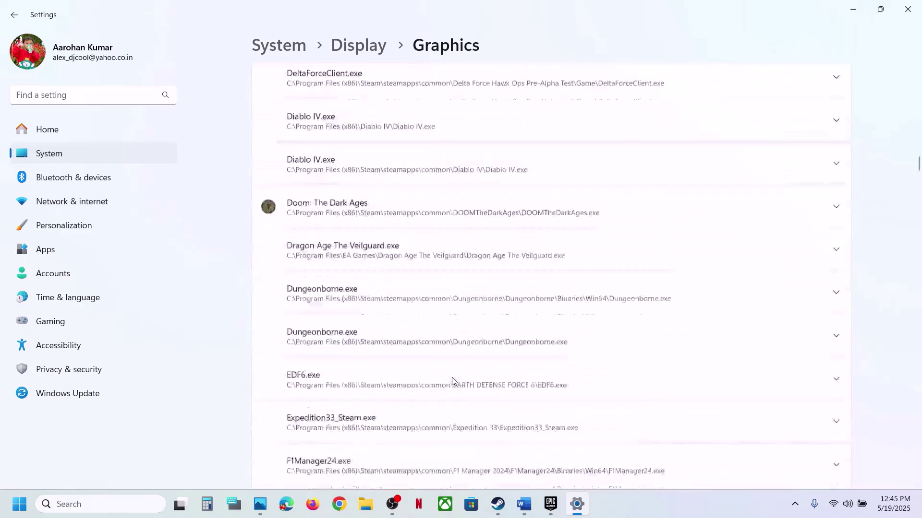
pyautogui.scroll(5, 453, 381)
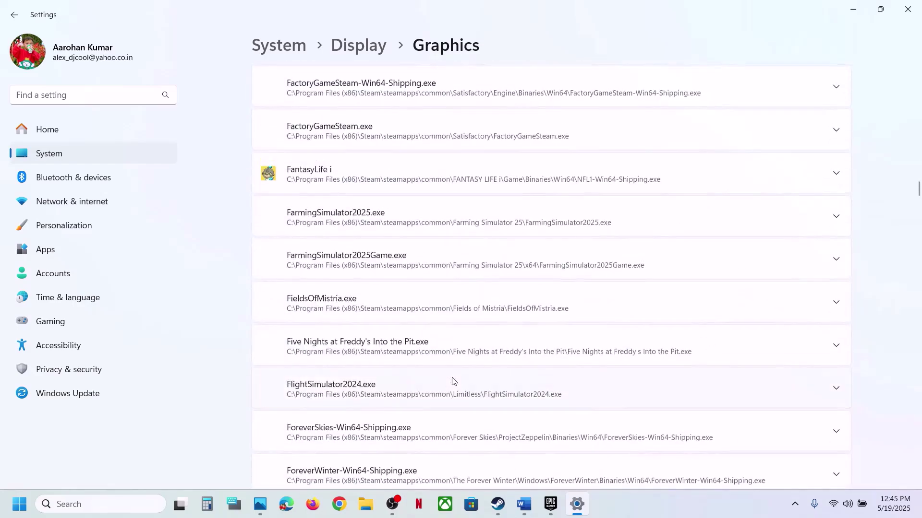
pyautogui.click(376, 174)
pyautogui.scroll(1, 377, 178)
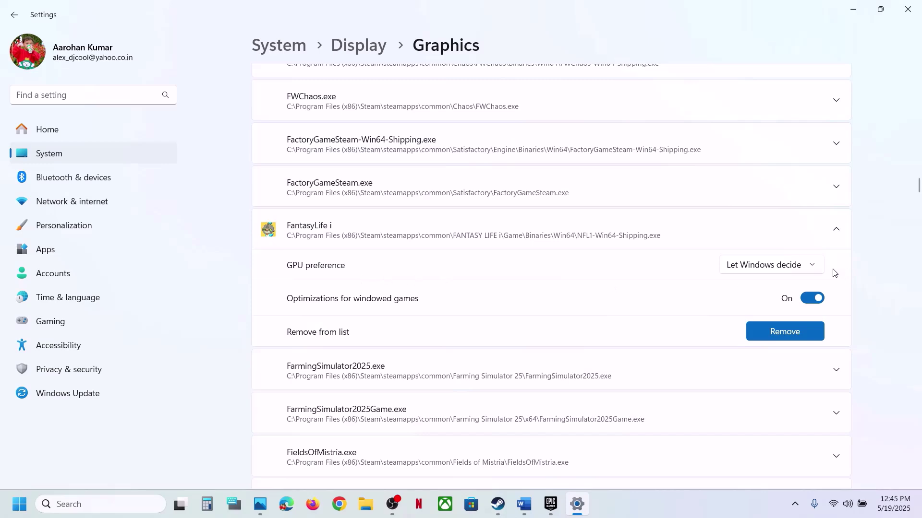
pyautogui.click(771, 269)
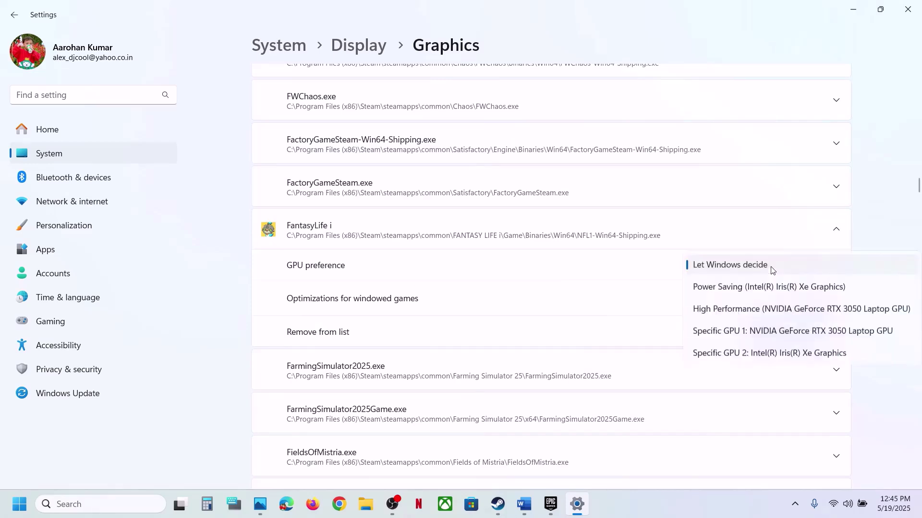
pyautogui.click(719, 312)
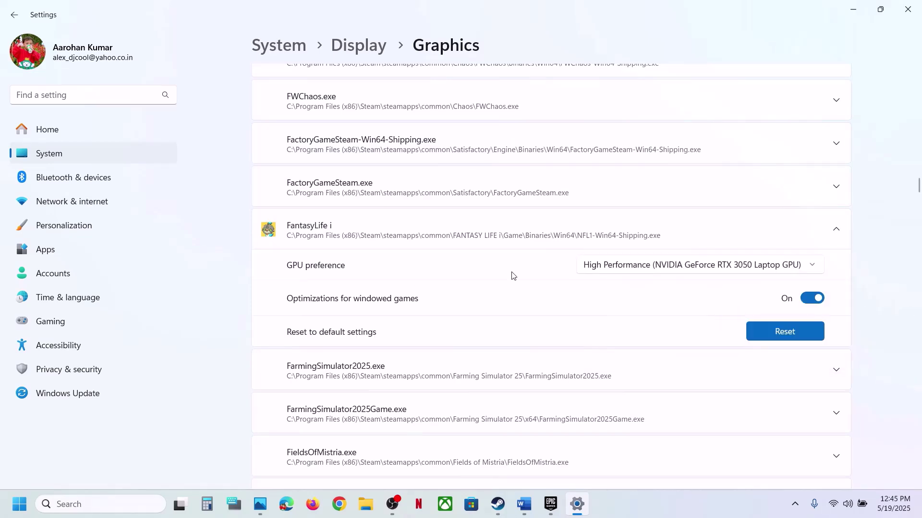
pyautogui.scroll(10, 607, 202)
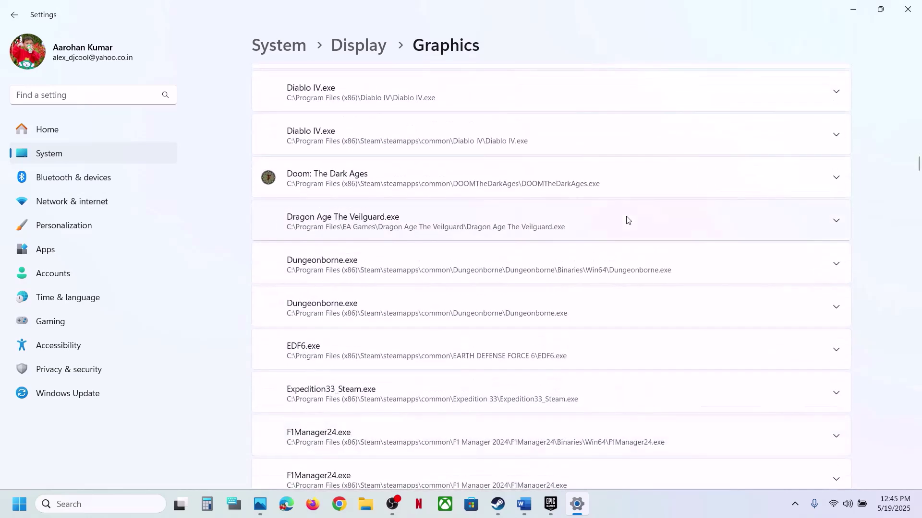
pyautogui.scroll(15, 627, 220)
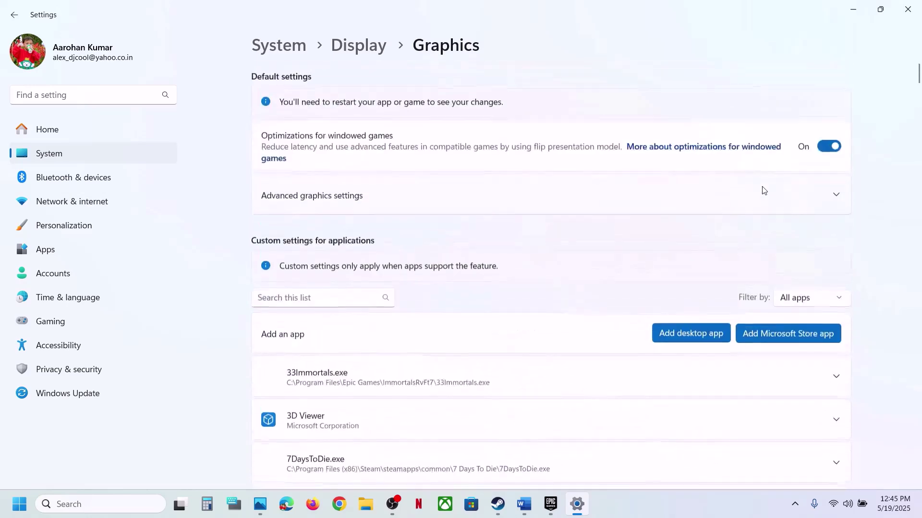
# Step: Add the NFL1.exe launcher from the FANTASY LIFE i folder to the Graphics app list
pyautogui.click(676, 327)
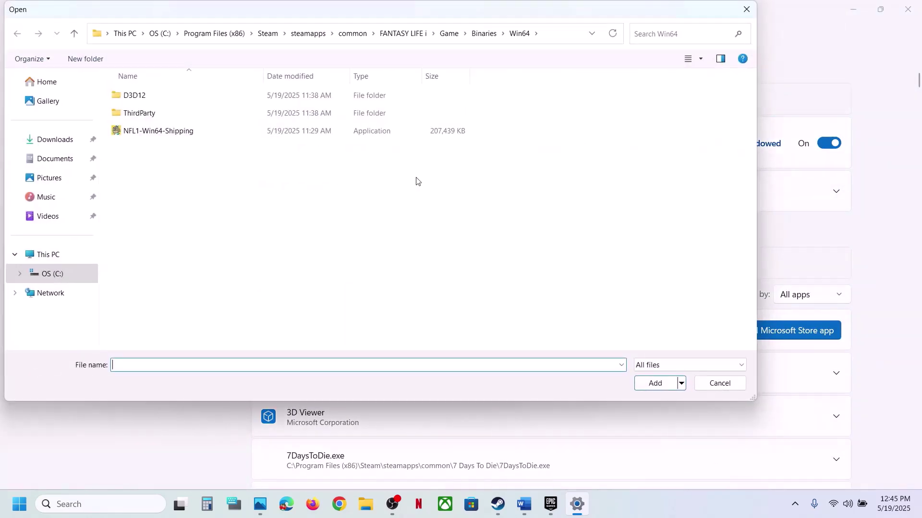
pyautogui.click(78, 35)
pyautogui.click(79, 36)
pyautogui.click(82, 37)
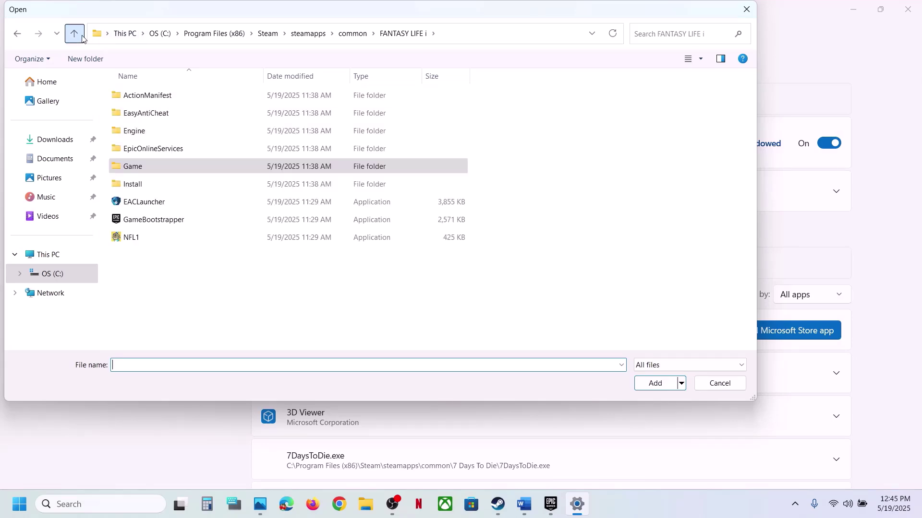
pyautogui.click(152, 237)
pyautogui.click(661, 384)
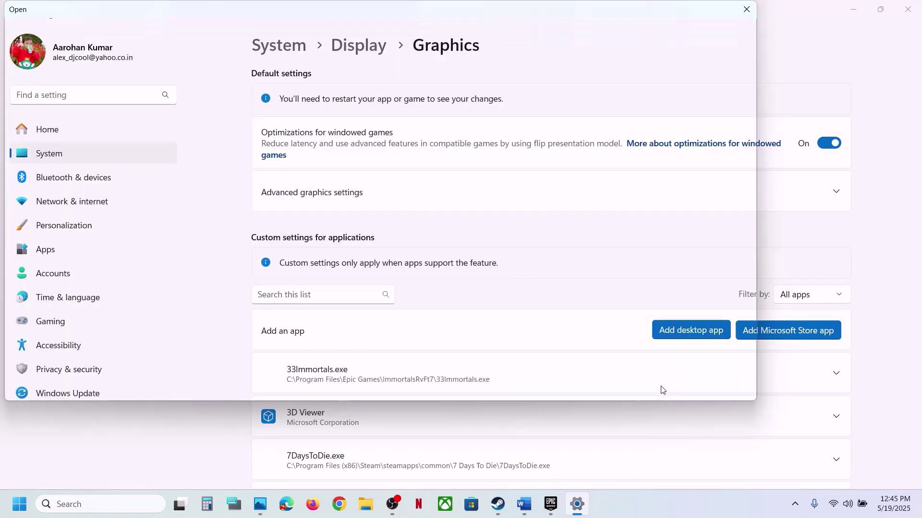
# Step: Set the NFL1 launcher's GPU preference to High Performance (NVIDIA GeForce RTX 3050 Laptop GPU)
pyautogui.scroll(-10, 442, 403)
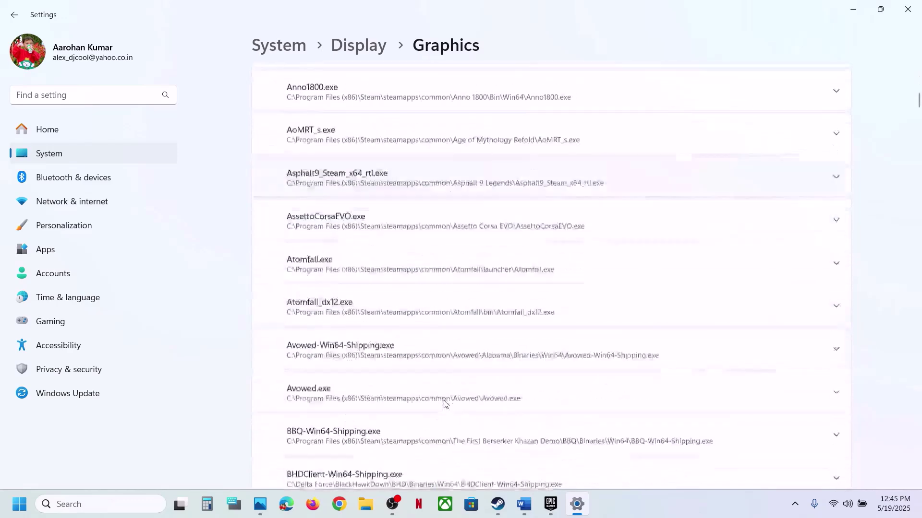
pyautogui.scroll(-8, 445, 403)
pyautogui.click(425, 300)
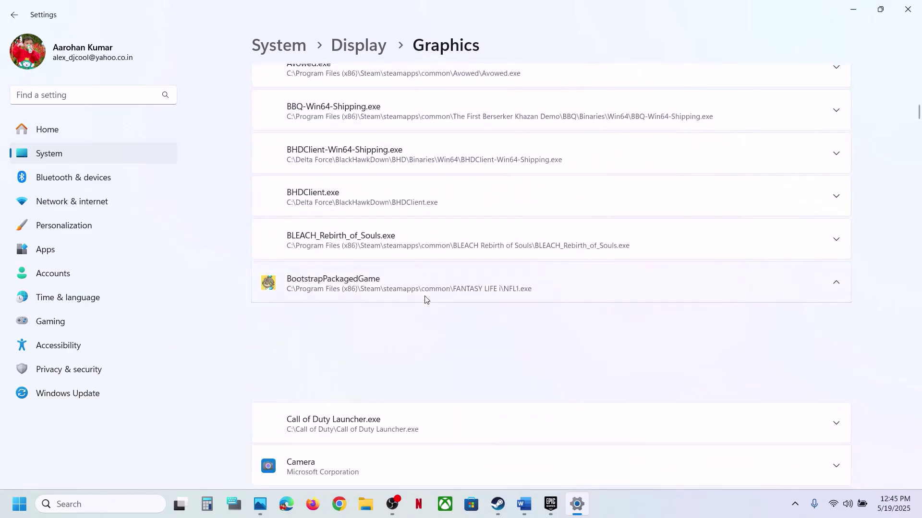
pyautogui.click(746, 327)
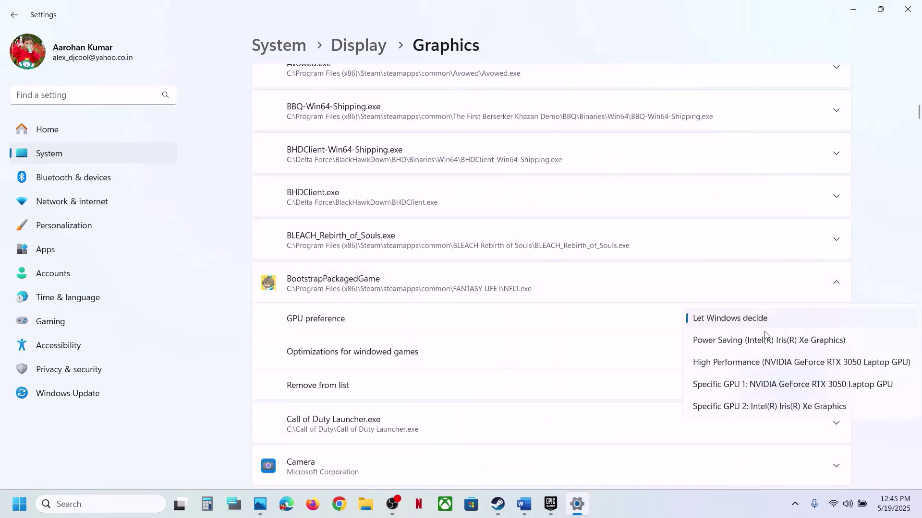
pyautogui.click(781, 360)
# Step: Close Settings and select the Step 13 Visual C++ redistributable link in the Word guide
pyautogui.click(918, 5)
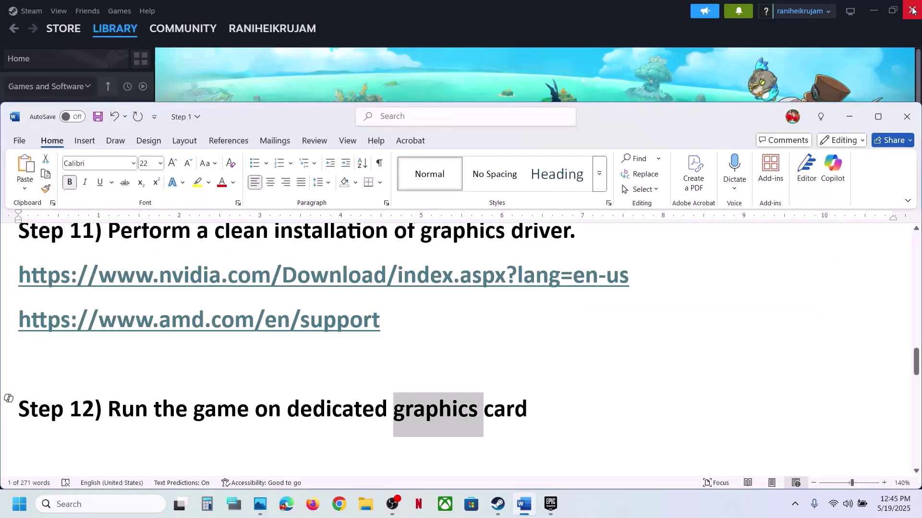
pyautogui.scroll(-5, 379, 410)
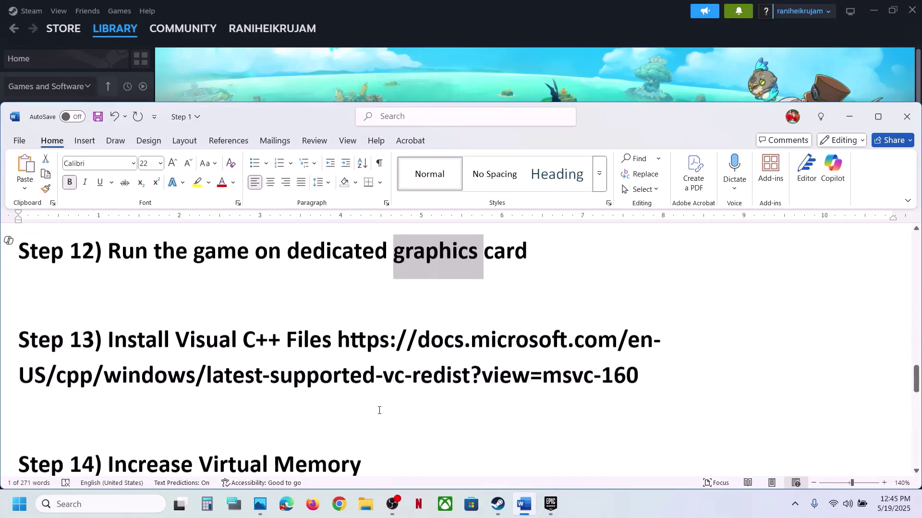
pyautogui.write('v')
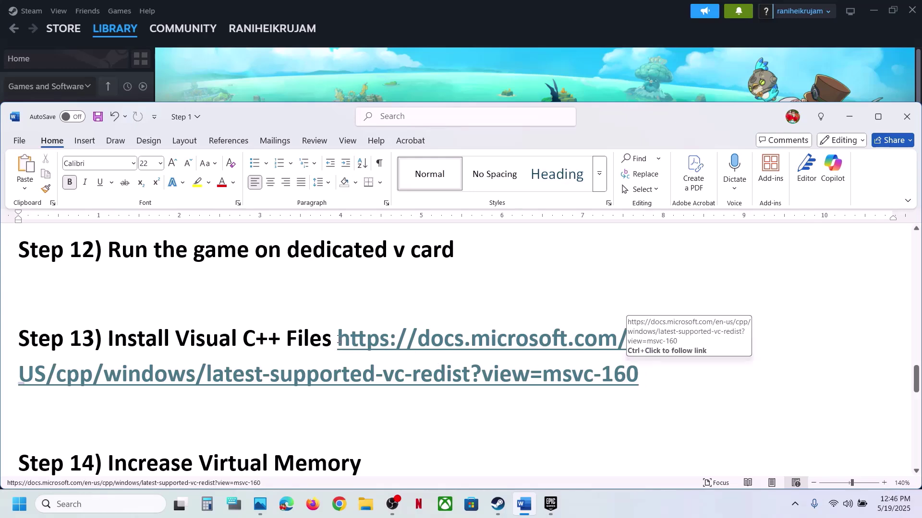
pyautogui.moveTo(341, 341); pyautogui.dragTo(661, 381)
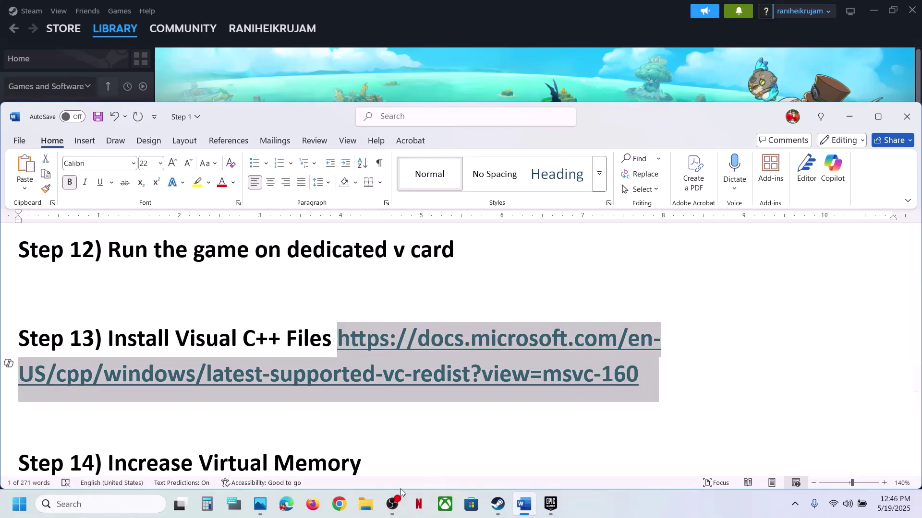
pyautogui.click(341, 504)
# Step: Load the pasted Visual C++ redistributable link in Chrome and scroll to the download table
pyautogui.write('https://learn.microsoft.com/en-us/cpp/windows/latest-supported-vc-redist?view=msvc-160')
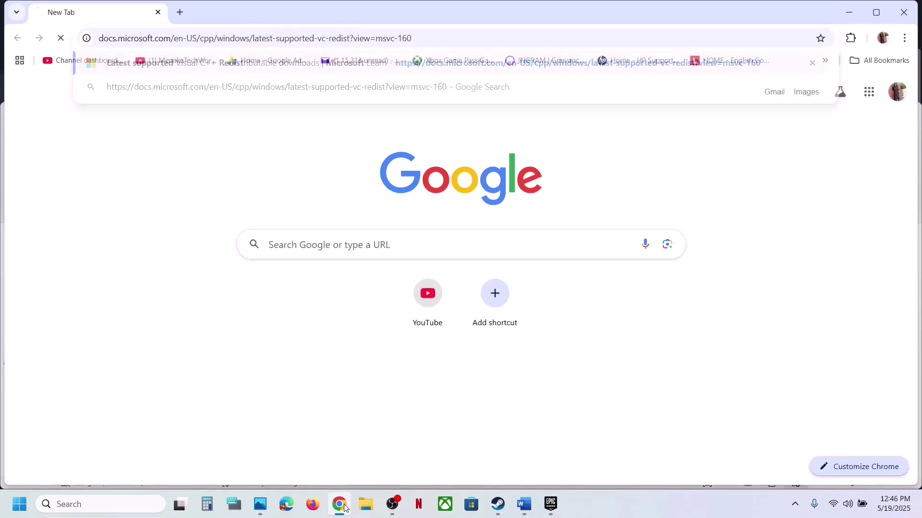
pyautogui.press('Return')
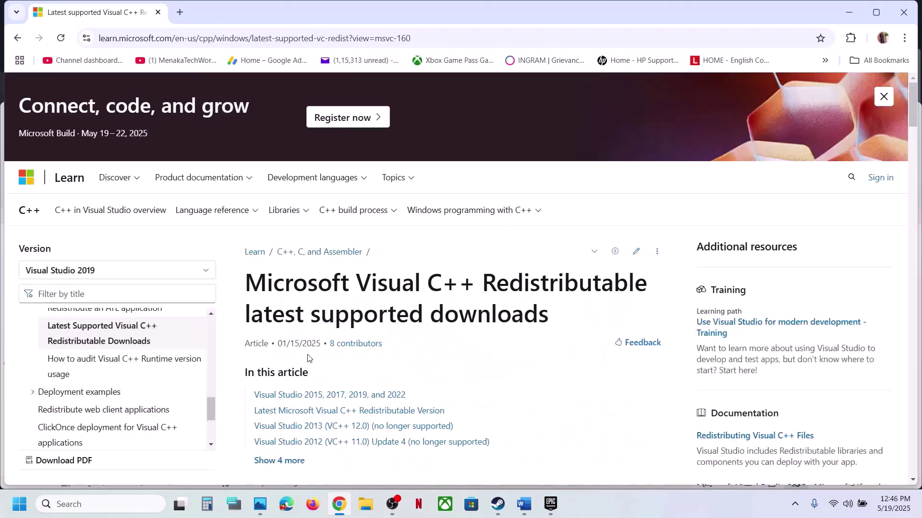
pyautogui.scroll(-10, 308, 358)
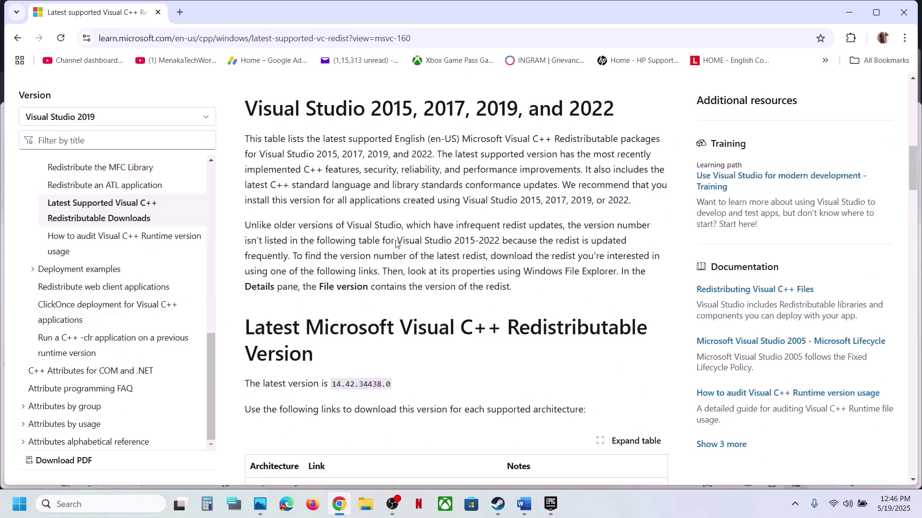
pyautogui.scroll(-5, 395, 244)
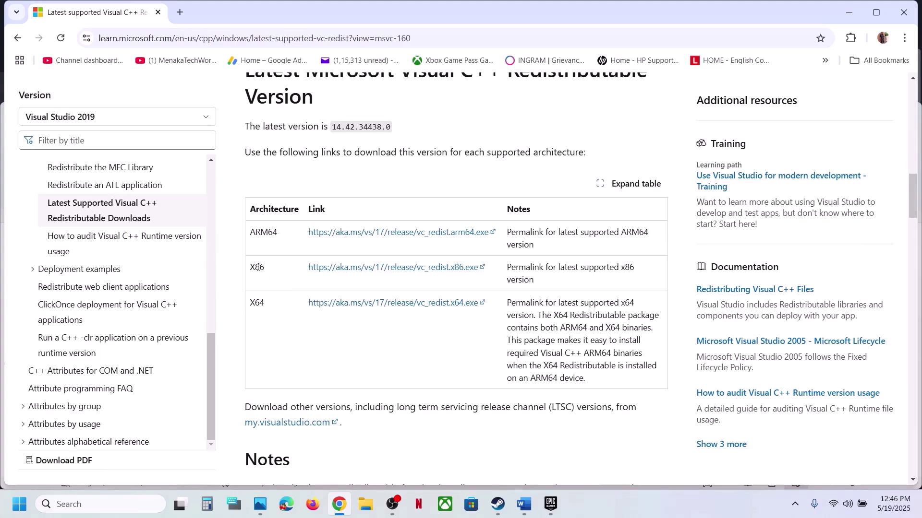
# Step: Download and run the x86 Visual C++ redistributable installer, choosing Repair
pyautogui.doubleClick(258, 267)
pyautogui.doubleClick(258, 303)
pyautogui.moveTo(260, 268); pyautogui.dragTo(346, 270)
pyautogui.click(347, 270)
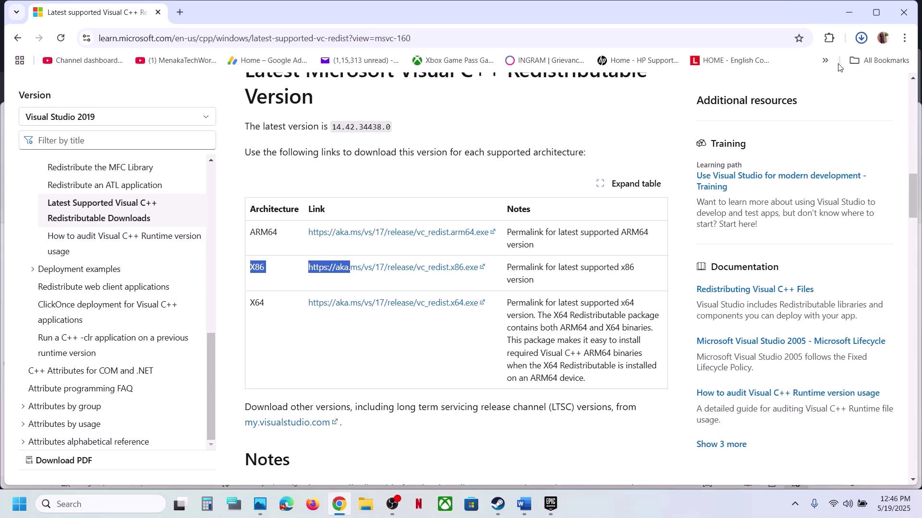
pyautogui.click(735, 63)
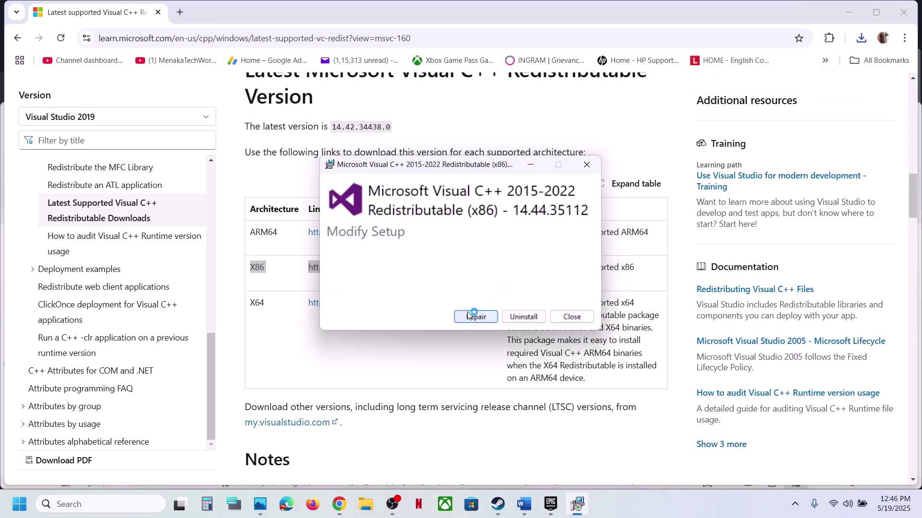
pyautogui.click(468, 315)
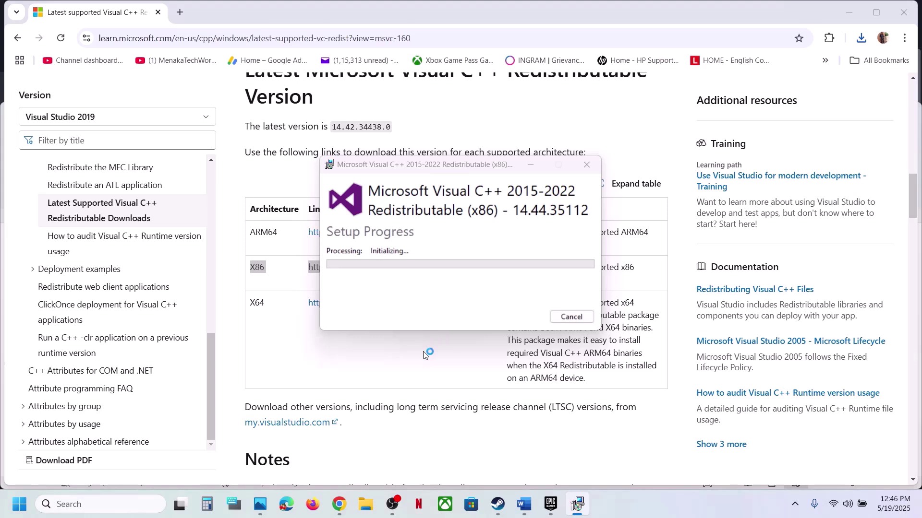
# Step: Download vc_redist.x64.exe, run it, and choose Repair
pyautogui.doubleClick(257, 303)
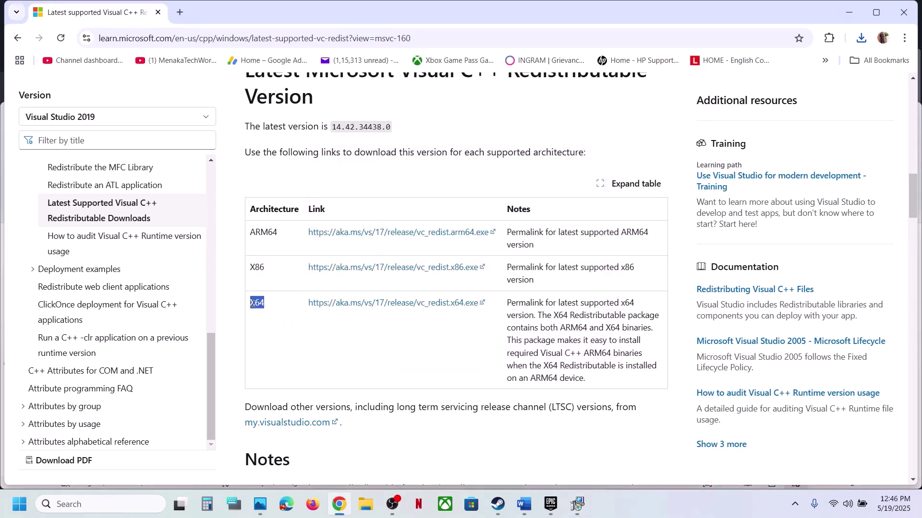
pyautogui.click(354, 307)
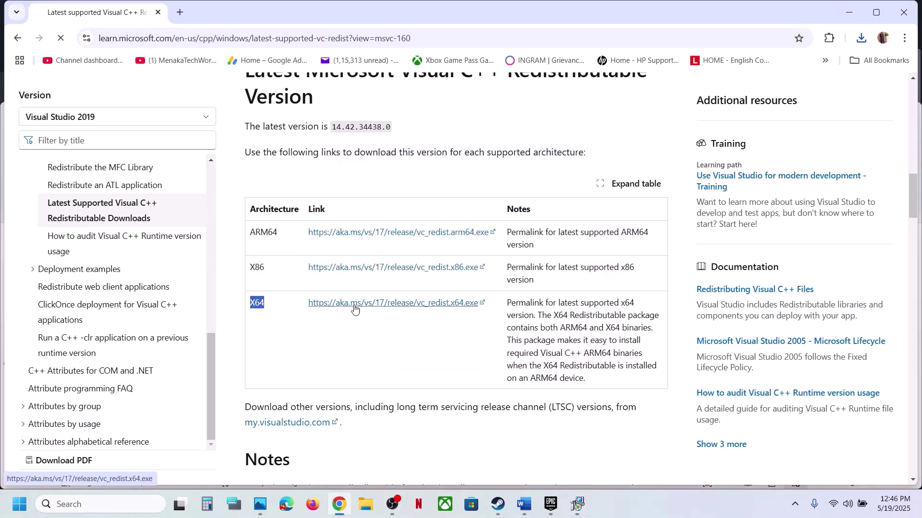
pyautogui.click(862, 39)
pyautogui.click(648, 197)
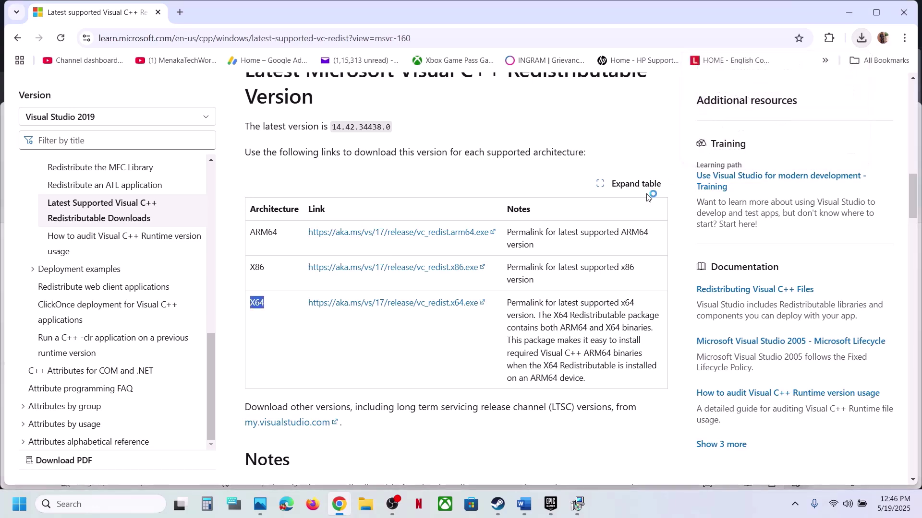
pyautogui.click(476, 315)
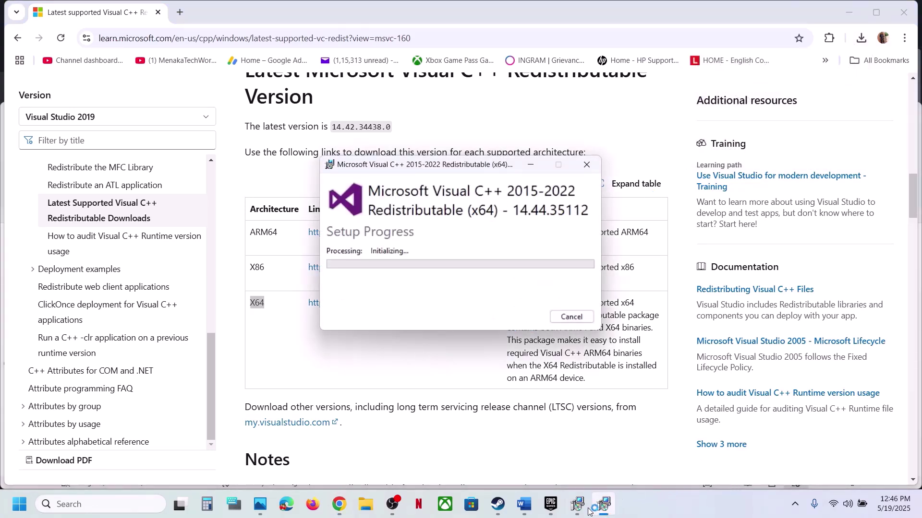
# Step: Move both setup windows aside and check the Start menu power options without restarting
pyautogui.moveTo(505, 224); pyautogui.dragTo(306, 267)
pyautogui.moveTo(419, 172); pyautogui.dragTo(530, 199)
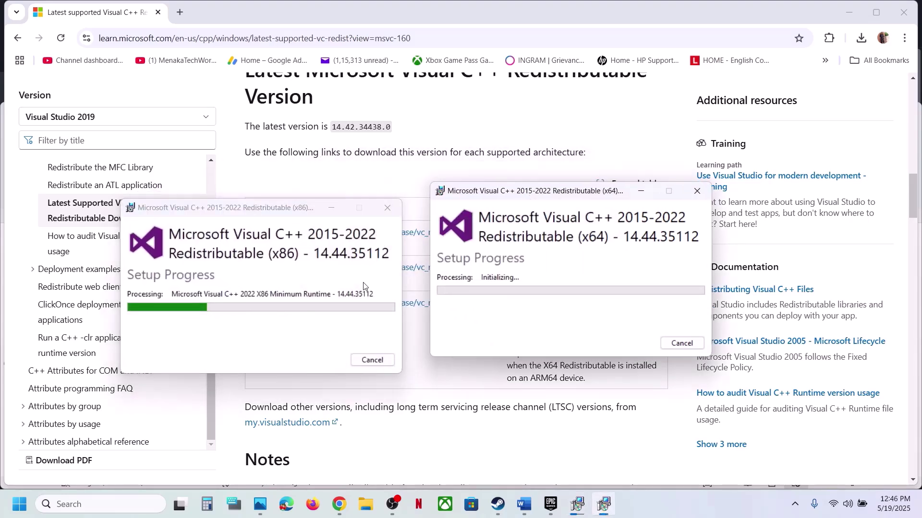
pyautogui.click(389, 382)
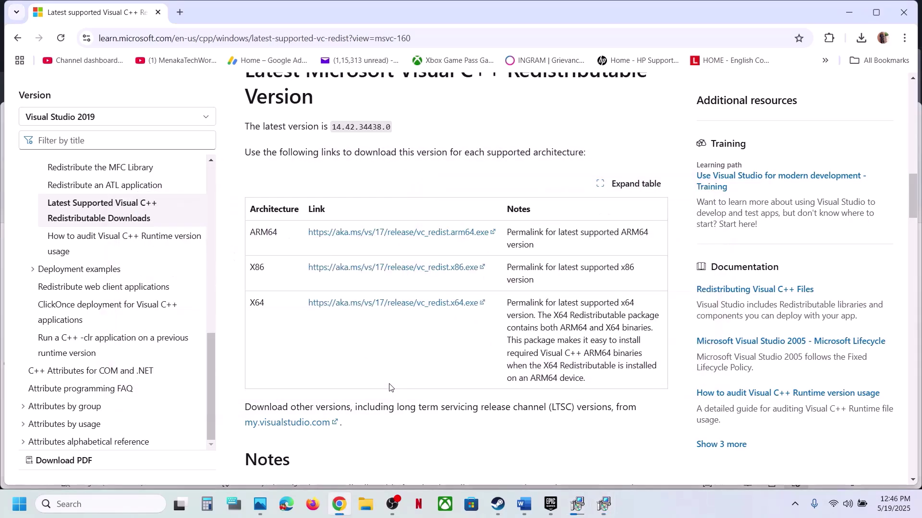
pyautogui.click(17, 509)
pyautogui.click(343, 467)
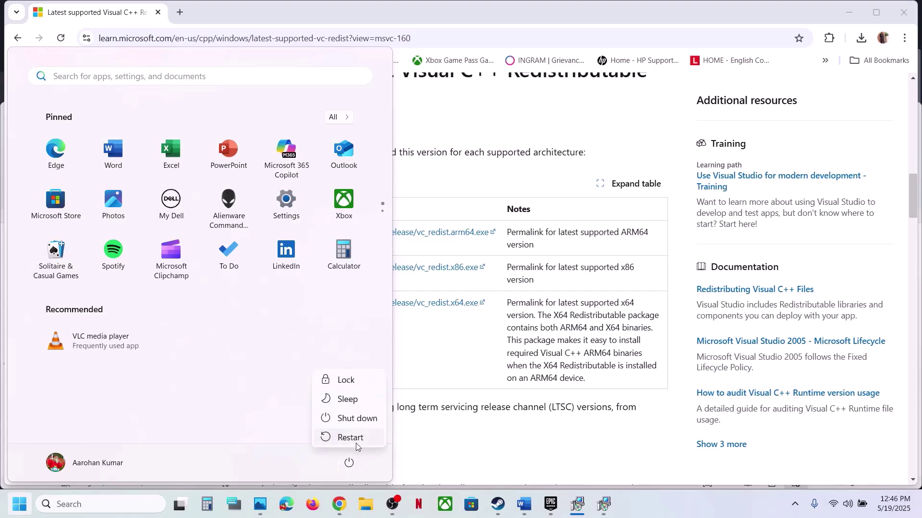
pyautogui.click(418, 444)
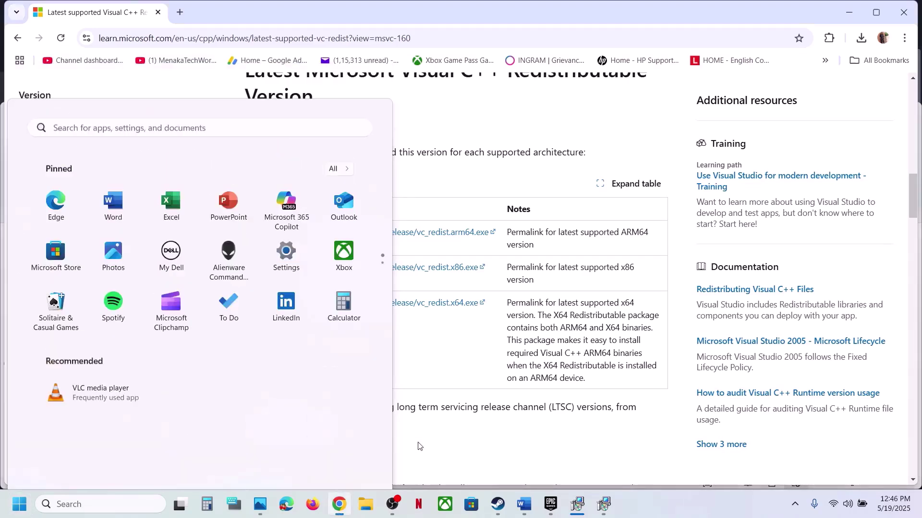
pyautogui.click(497, 504)
# Step: Copy 'View Advanced system settings' from the Word guide and paste it into Windows search
pyautogui.click(524, 504)
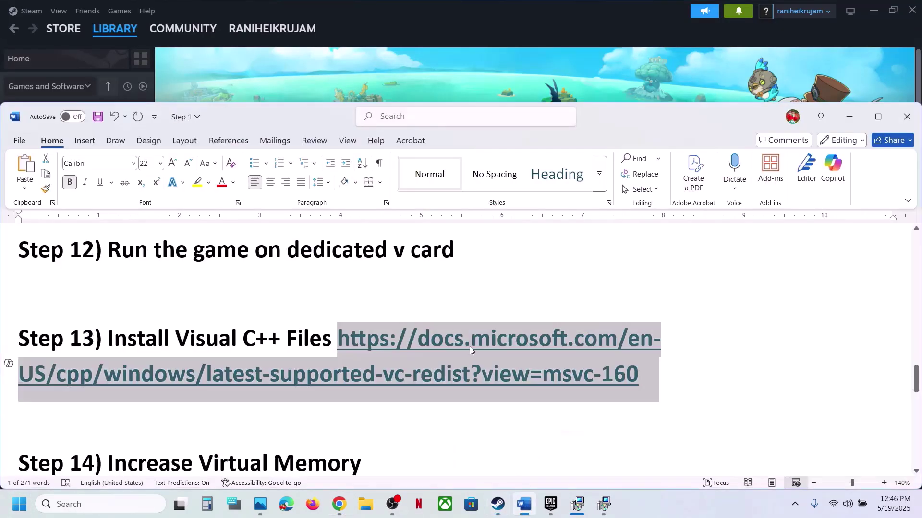
pyautogui.scroll(-2, 469, 349)
pyautogui.scroll(-2, 470, 349)
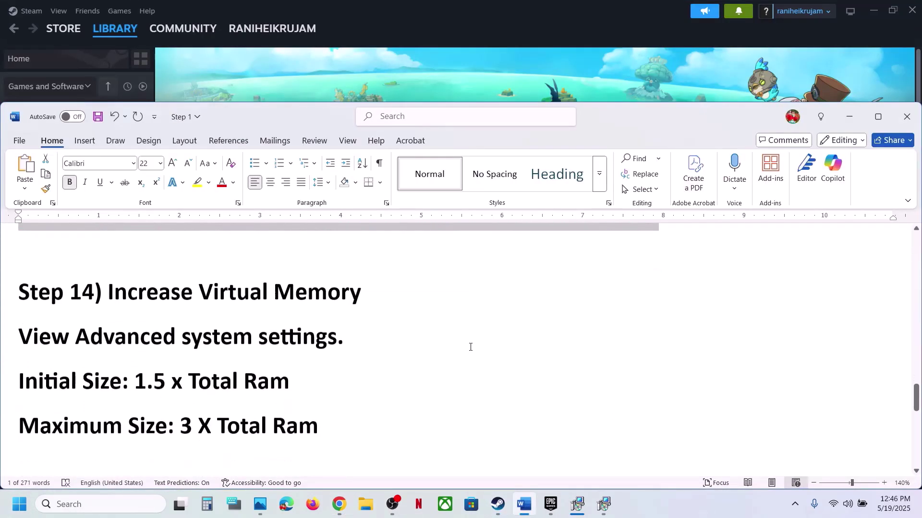
pyautogui.click(724, 514)
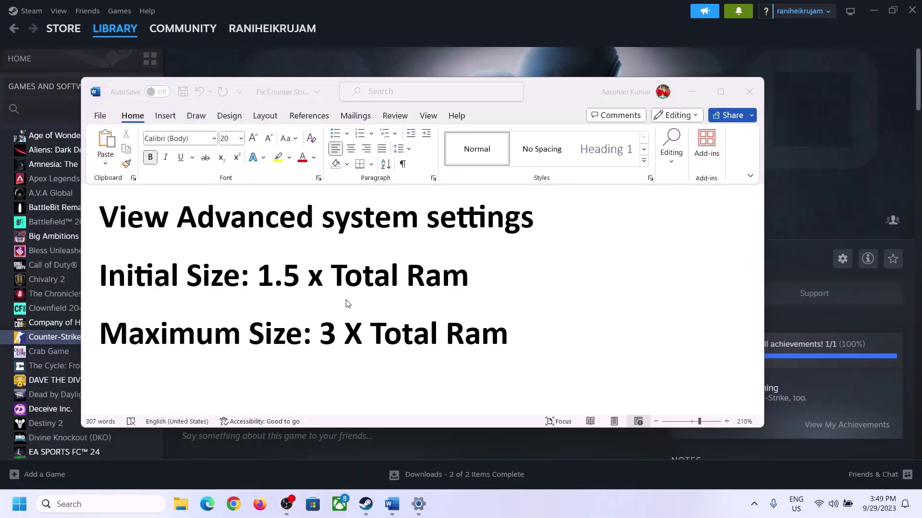
pyautogui.click(112, 221)
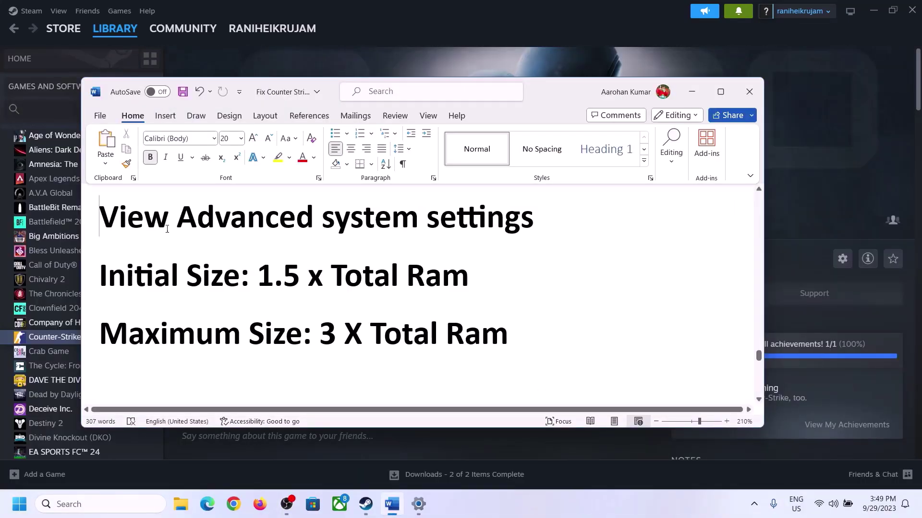
pyautogui.moveTo(167, 229); pyautogui.dragTo(515, 227)
pyautogui.hotkey('ctrl', 'c')
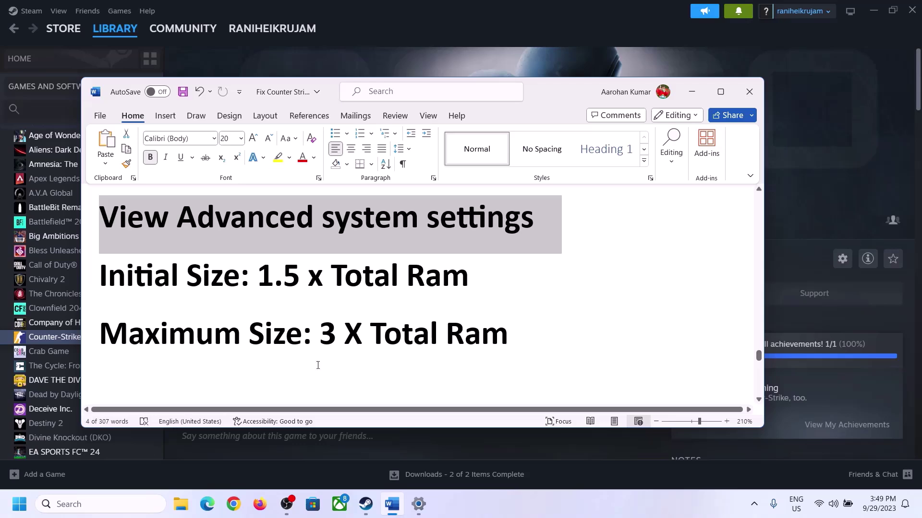
pyautogui.click(109, 503)
pyautogui.hotkey('ctrl', 'v')
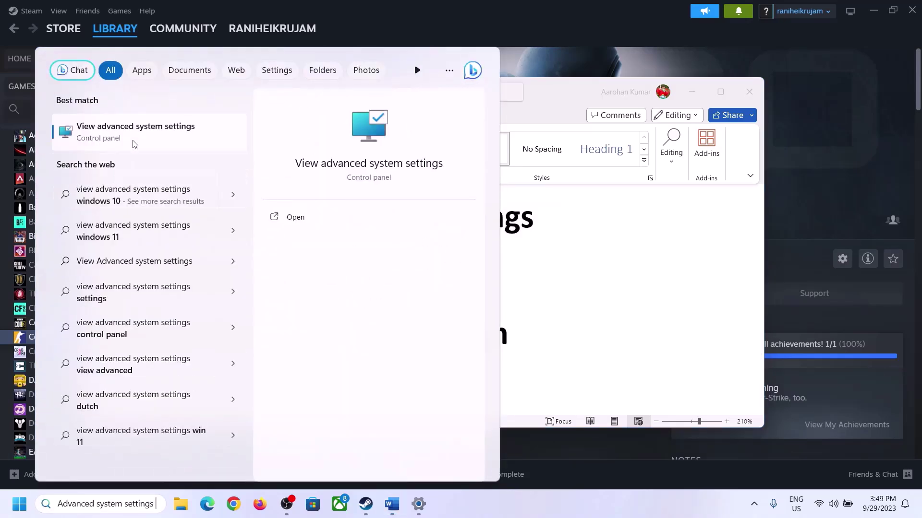
# Step: Open System Properties, then Performance Options' Advanced section and the Virtual Memory dialog
pyautogui.click(130, 139)
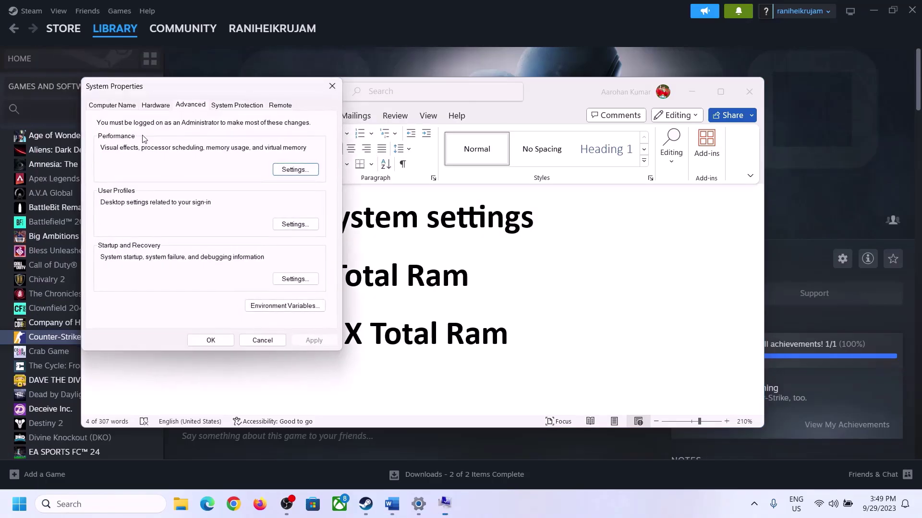
pyautogui.moveTo(189, 92); pyautogui.dragTo(407, 161)
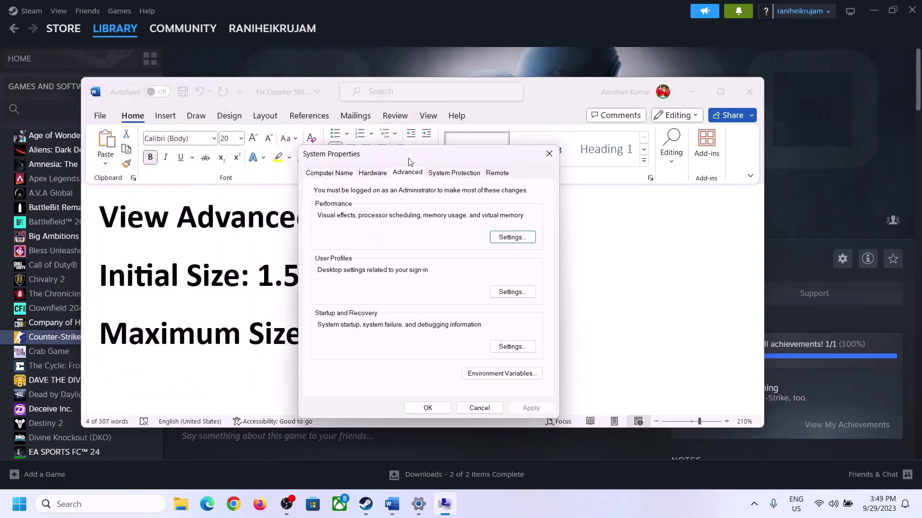
pyautogui.click(516, 242)
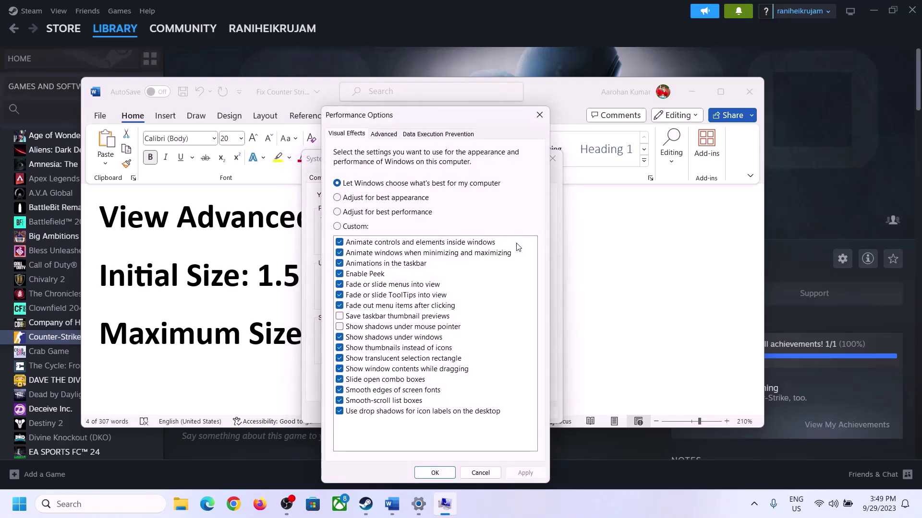
pyautogui.click(384, 135)
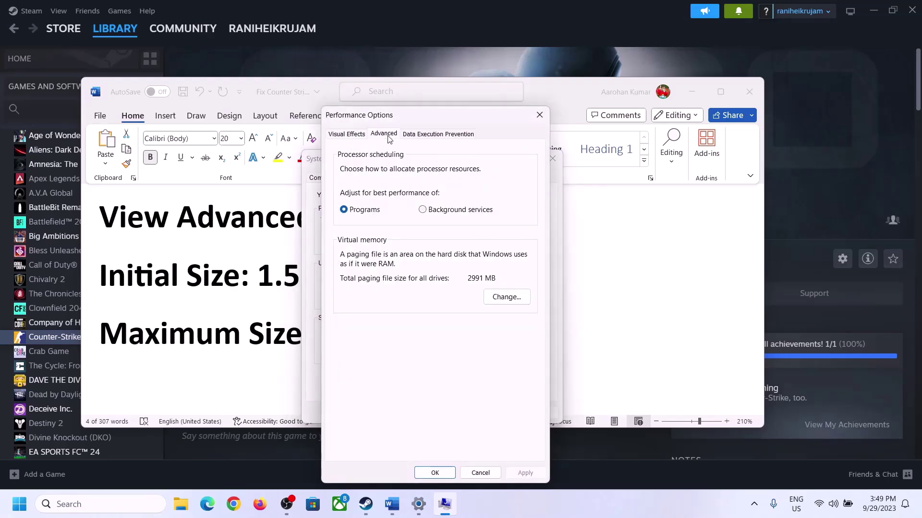
pyautogui.click(509, 297)
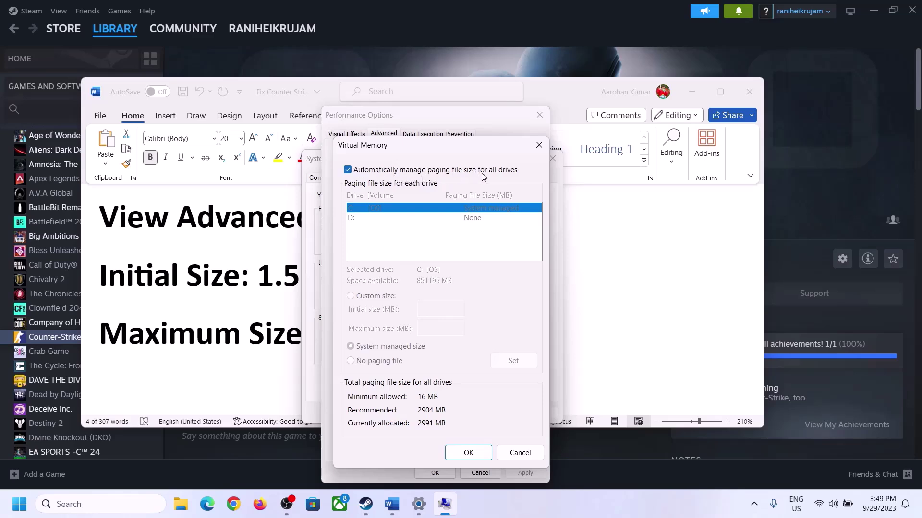
# Step: Turn off automatic paging file management, choose Custom size, and highlight the guide's 1.5 x Total Ram rule
pyautogui.click(347, 170)
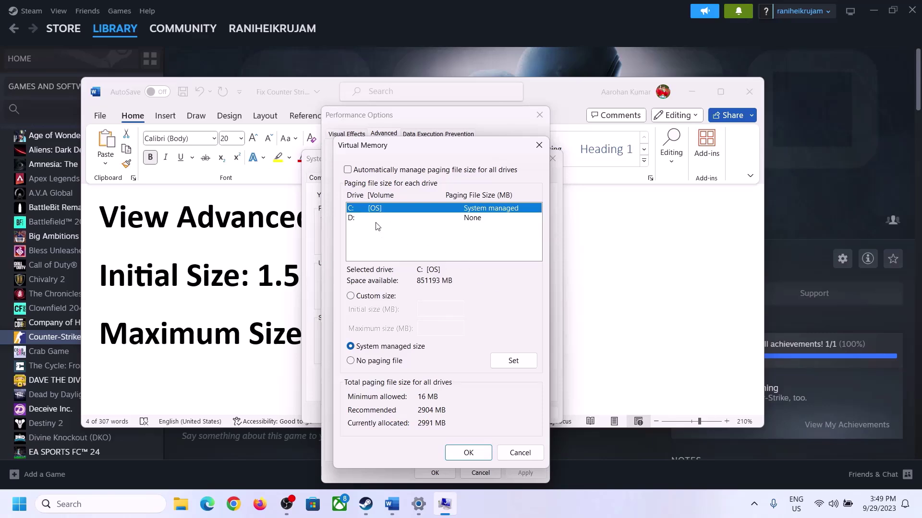
pyautogui.click(350, 296)
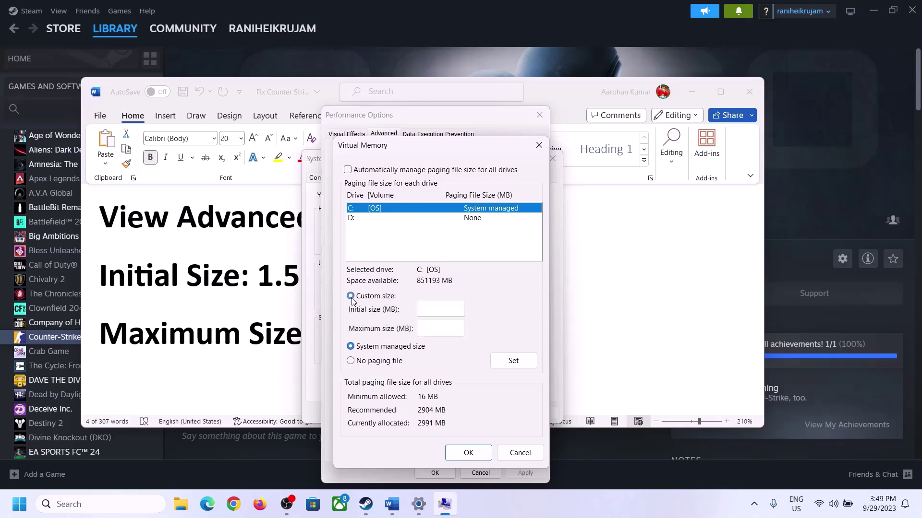
pyautogui.click(441, 310)
pyautogui.click(249, 286)
pyautogui.moveTo(263, 276); pyautogui.dragTo(428, 287)
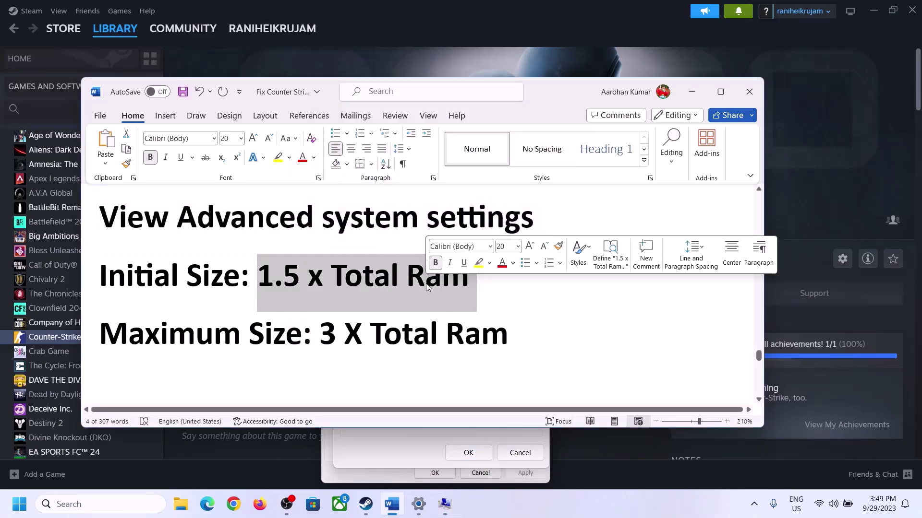
# Step: Open Settings > System > About to check the installed RAM (16.0 GB)
pyautogui.click(419, 505)
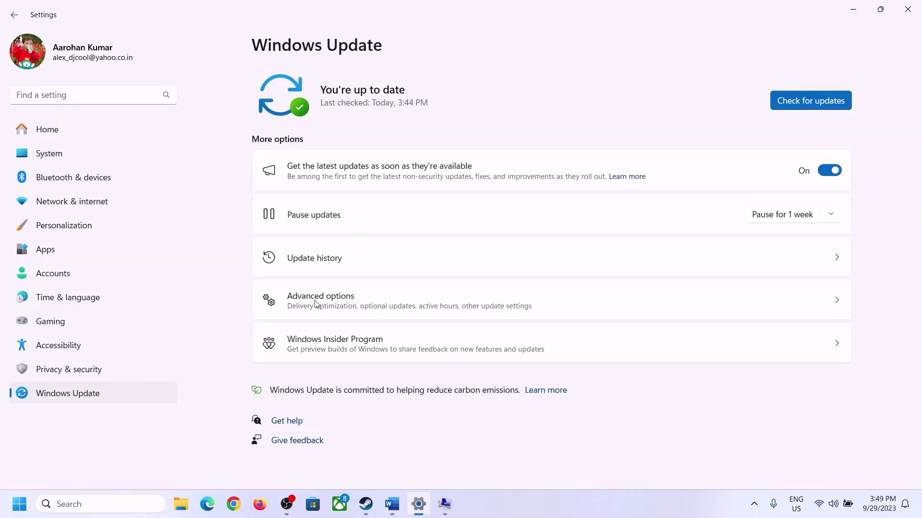
pyautogui.click(44, 154)
pyautogui.scroll(-5, 339, 343)
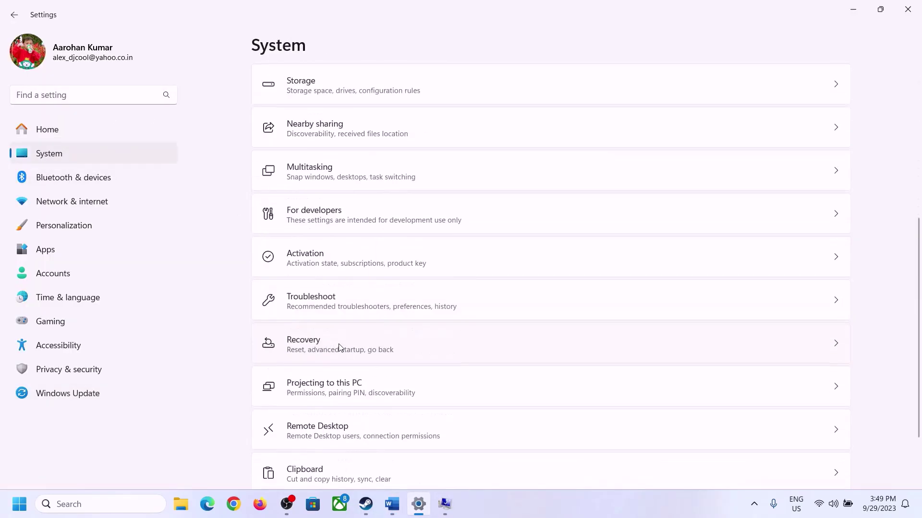
pyautogui.scroll(-3, 339, 344)
pyautogui.click(304, 455)
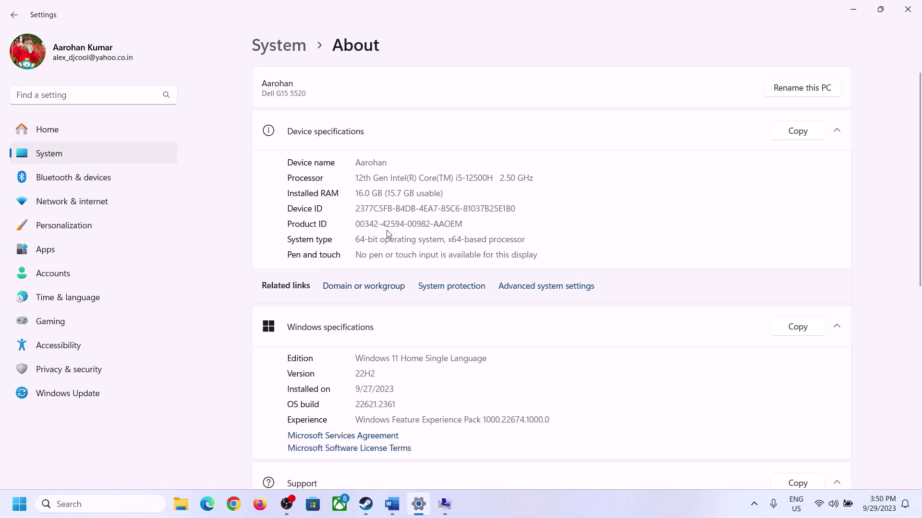